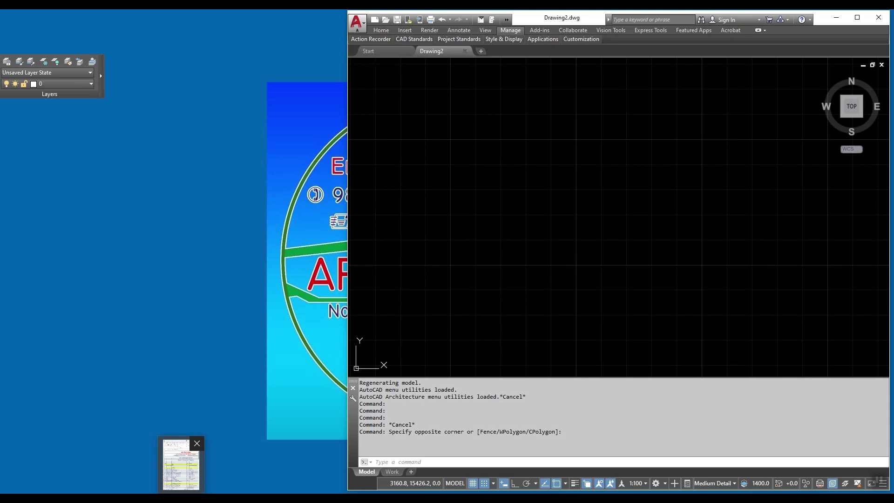
Bring up the Excel layer reference sheet beside the drawing, and start recording an action macro in AutoCAD
left_click(181, 463)
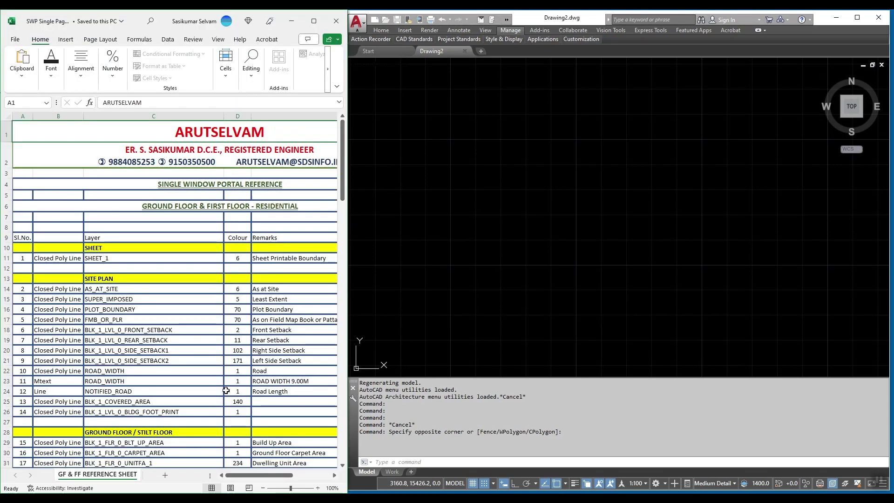
left_click(459, 158)
left_click(503, 39)
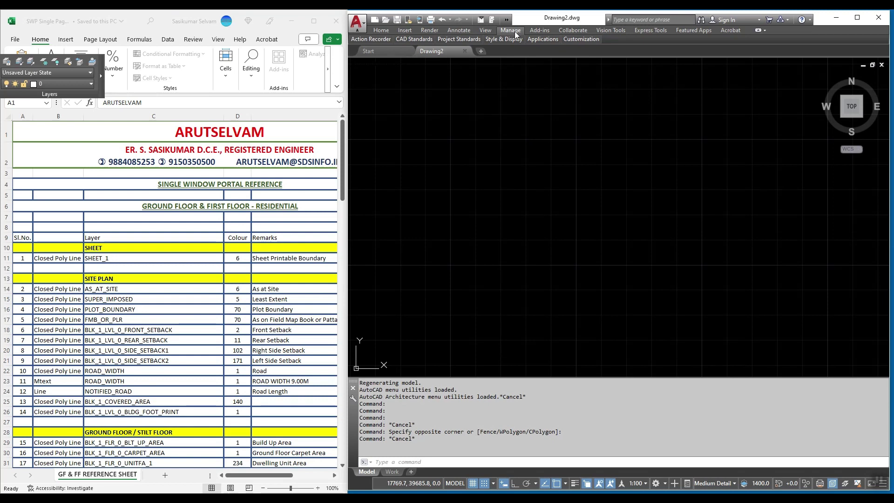
mouse_move(373, 44)
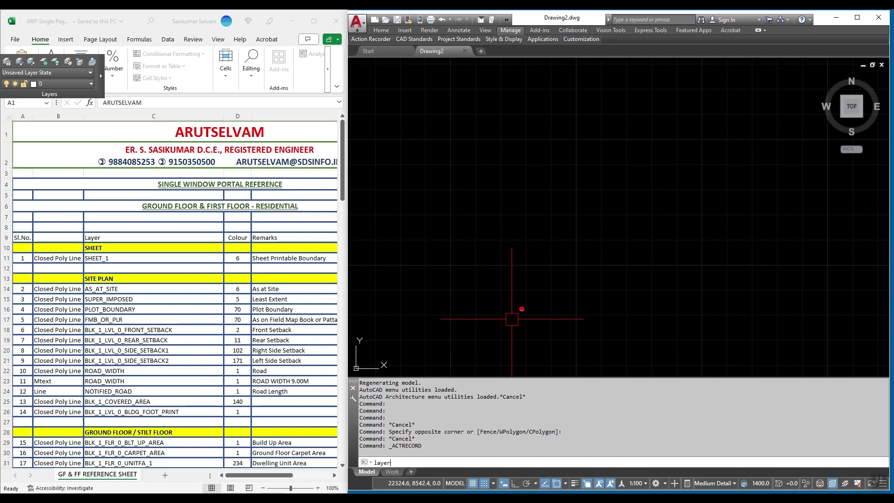
Open the layer manager and create a layer named SHEET_1, copying the name from the SHEET section of the Excel reference
key("Return")
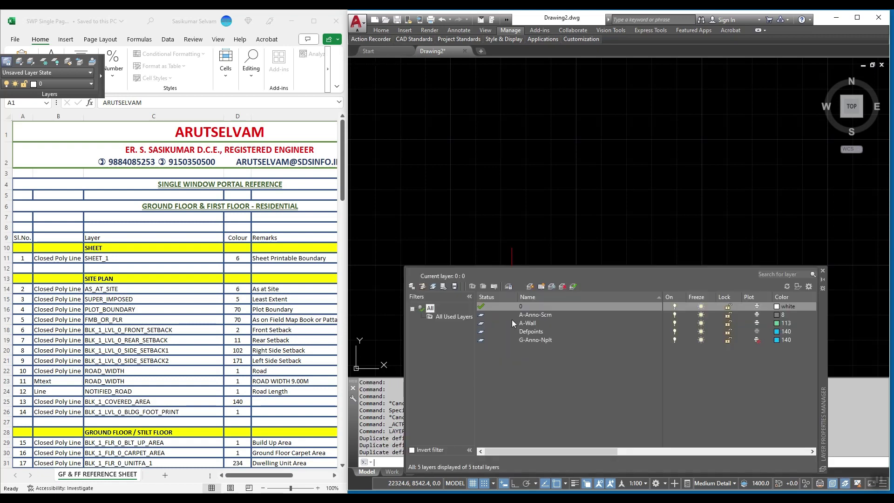
left_click(101, 256)
key("shift+Home")
key("ctrl+c")
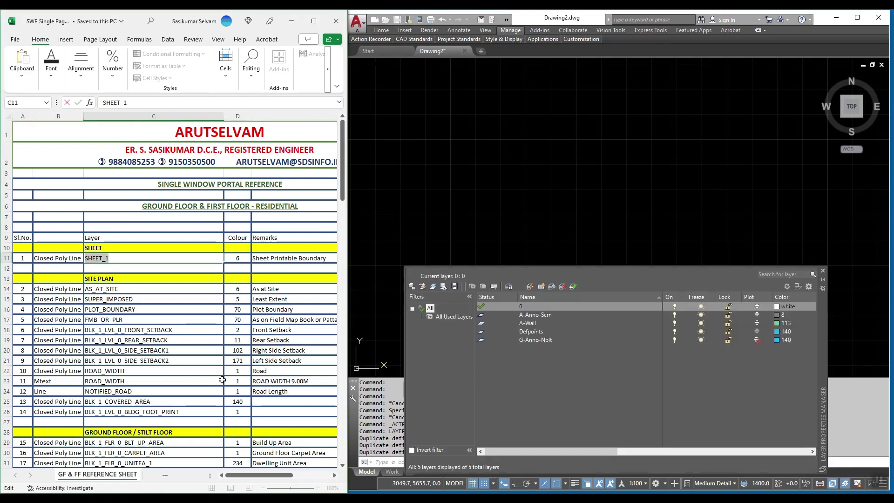
right_click(538, 379)
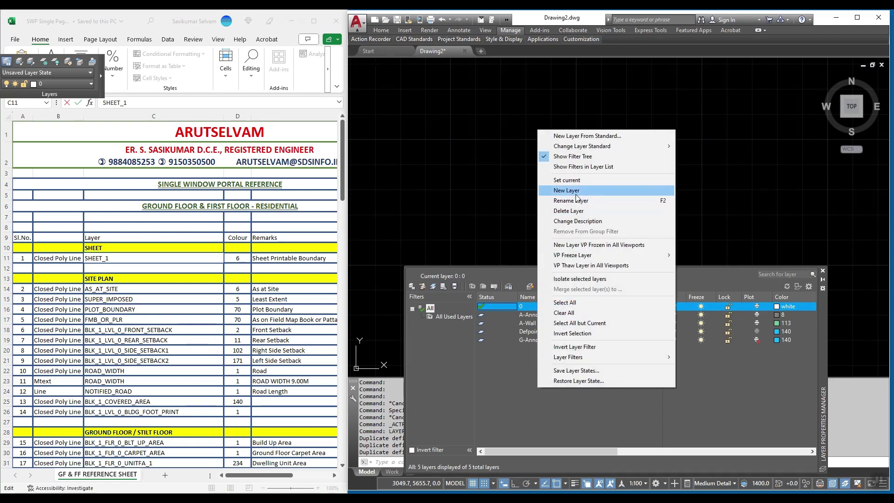
left_click(592, 190)
key("ctrl+v")
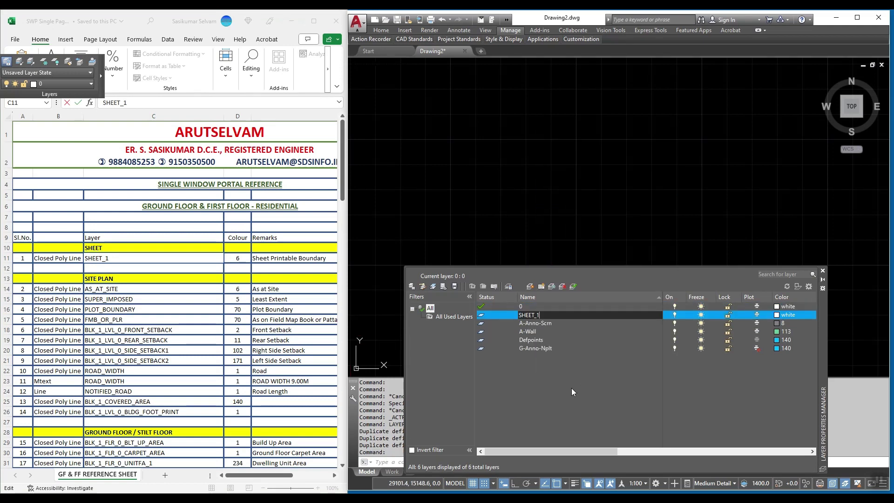
key("Return")
Copy the layer name AS_AT_SITE from the SITE PLAN section of the Excel reference sheet
left_click(114, 296)
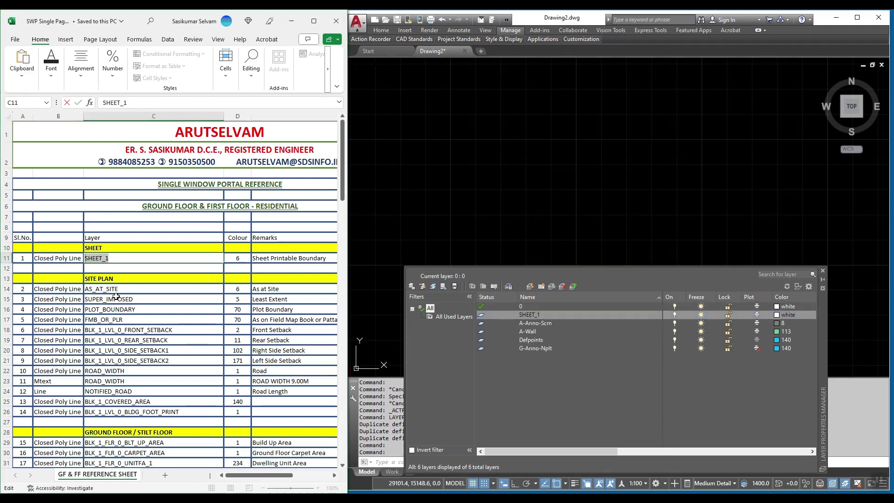
left_click(116, 293)
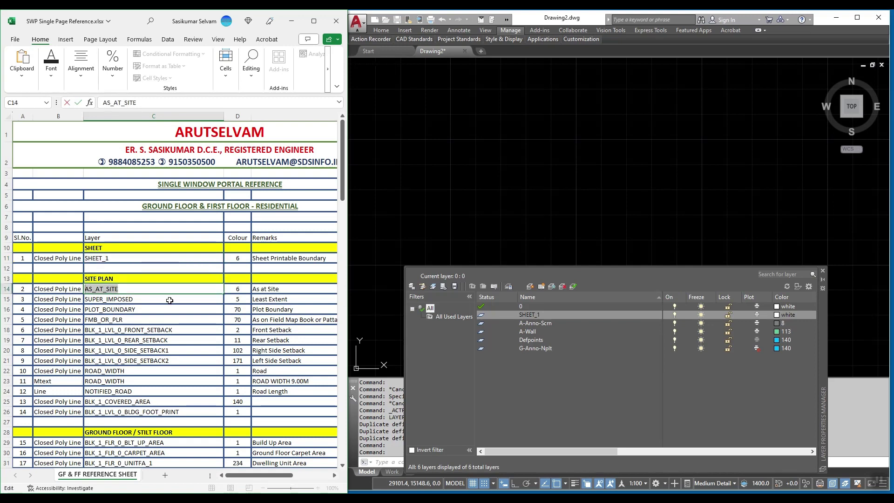
key("ctrl+c")
Add a layer group filter named SITE PLAN under All in AutoCAD's layer manager
left_click(503, 373)
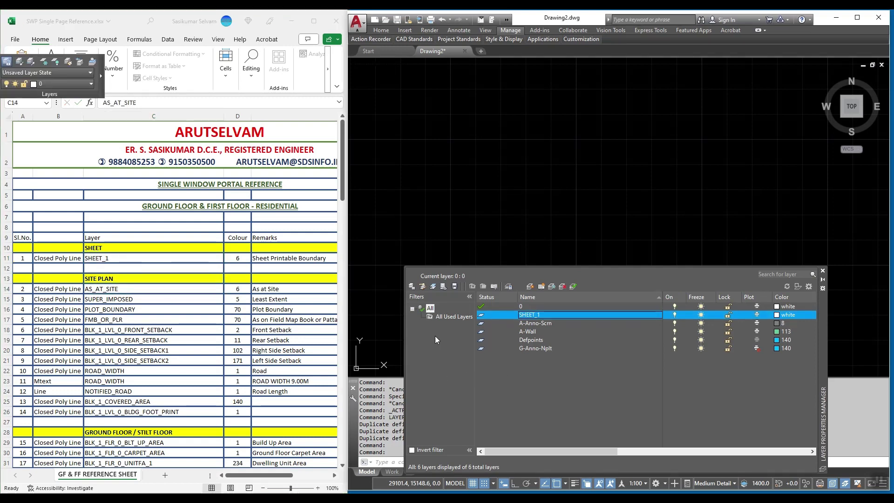
right_click(431, 308)
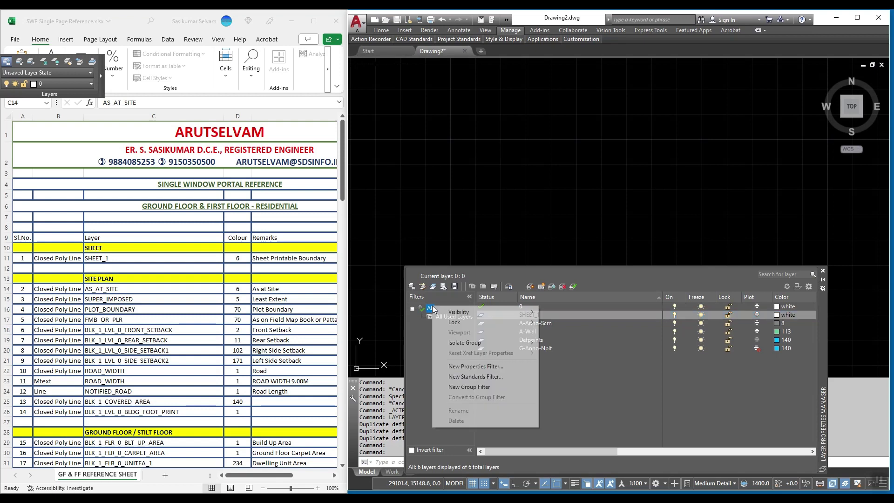
left_click(482, 387)
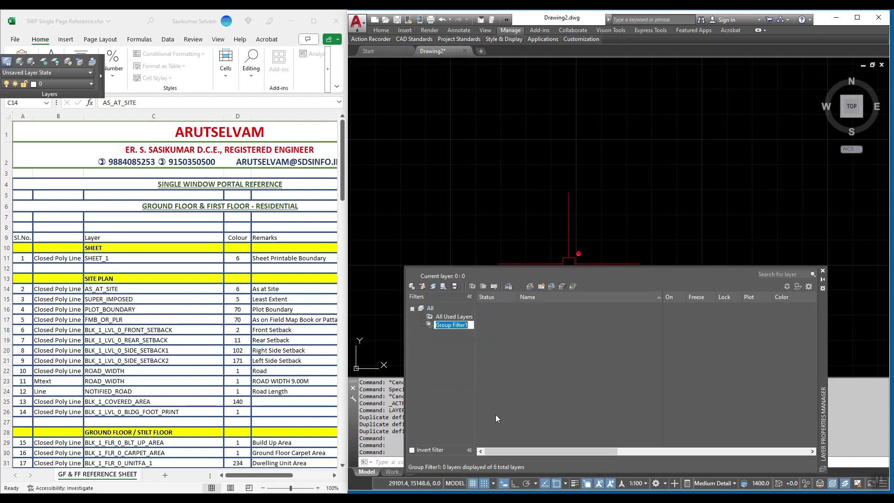
type("SITE ")
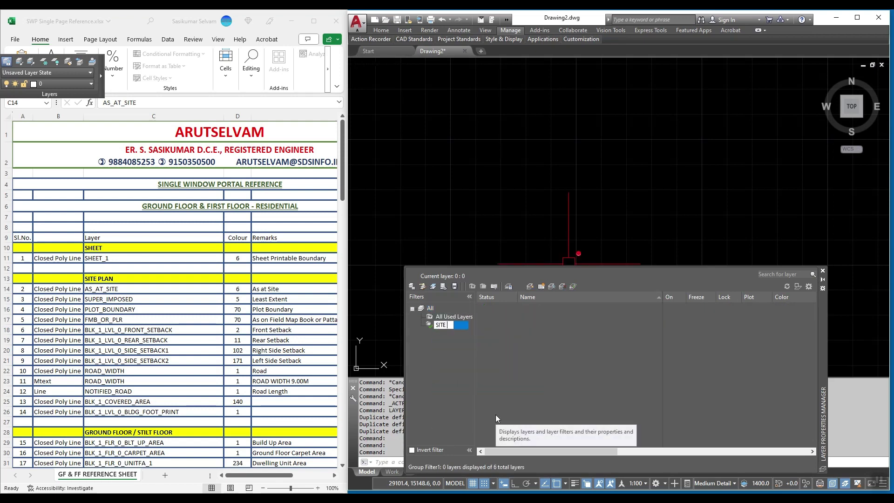
type("PLAN")
key("Return")
Create a layer in the SITE PLAN group with the copied name AS_AT_SITE
right_click(505, 374)
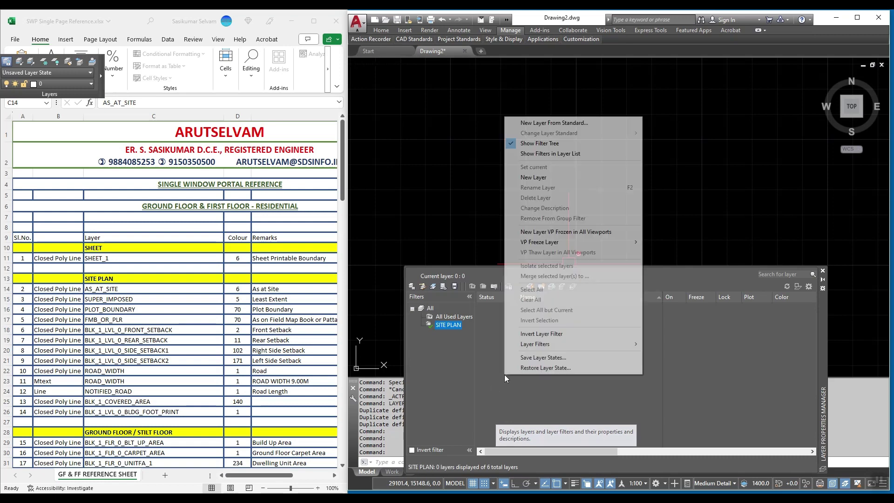
left_click(563, 177)
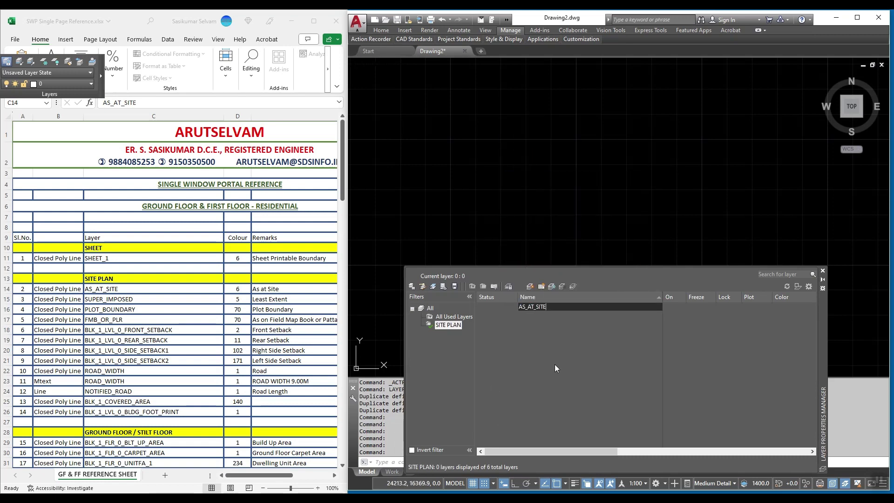
key("Return")
Copy the name SUPER_IMPOSED from the Excel reference and create a layer with it in AutoCAD's SITE PLAN group
double_click(130, 301)
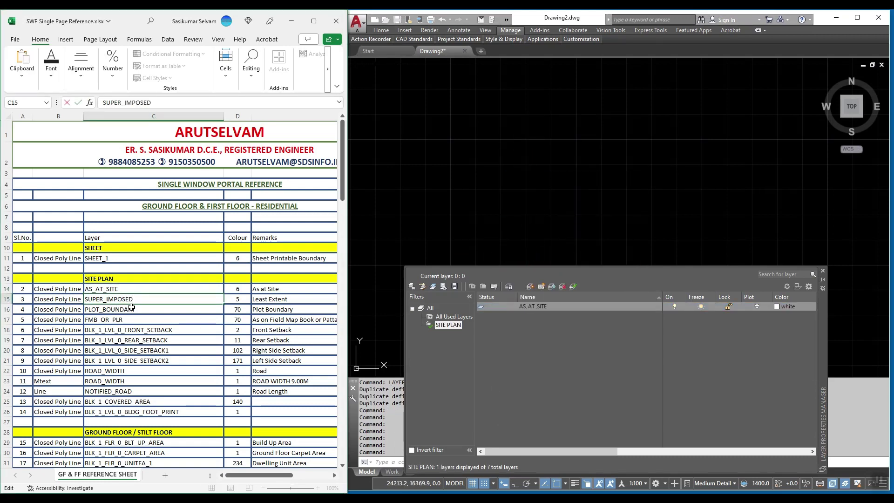
key("shift+Home")
right_click(495, 322)
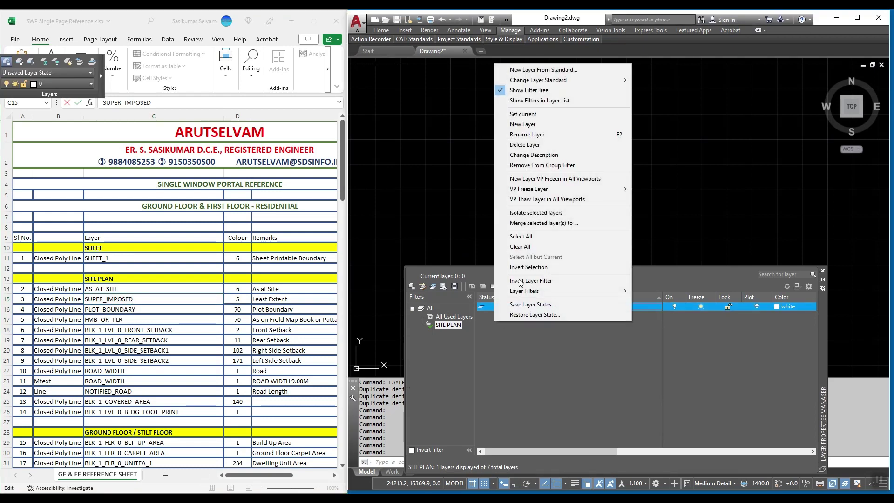
left_click(558, 124)
key("ctrl+v")
key("Return")
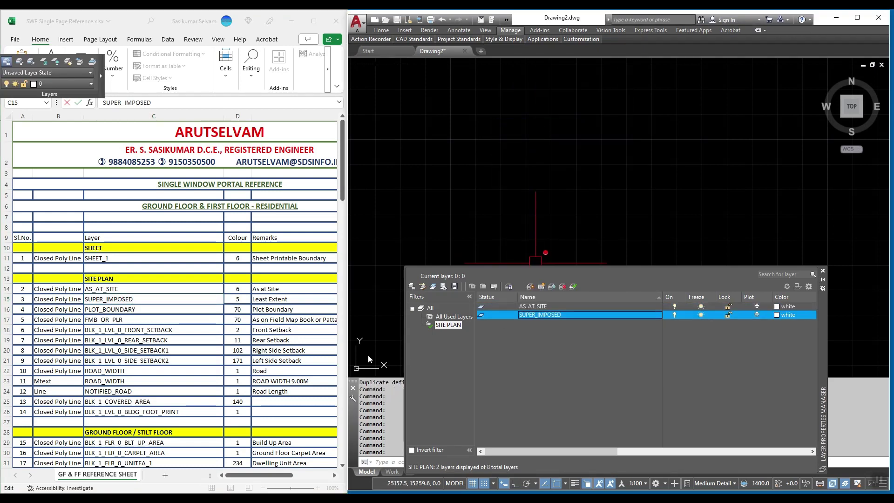
Copy the name PLOT_BOUNDARY from the Excel reference and create a layer with it in AutoCAD's SITE PLAN group
left_click(133, 310)
double_click(132, 310)
key("shift+Home")
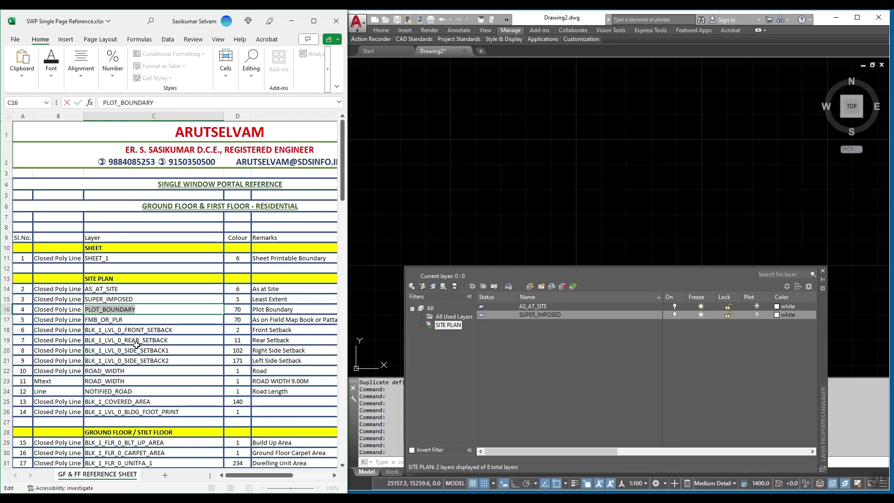
right_click(507, 352)
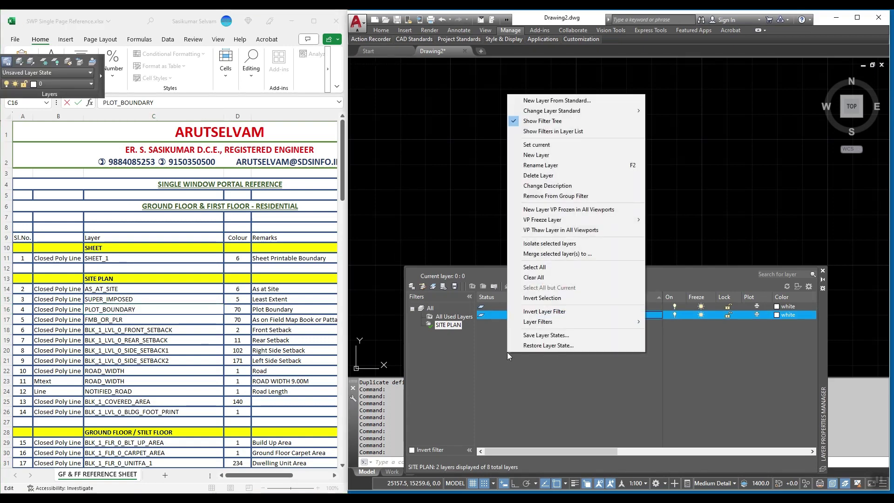
left_click(553, 155)
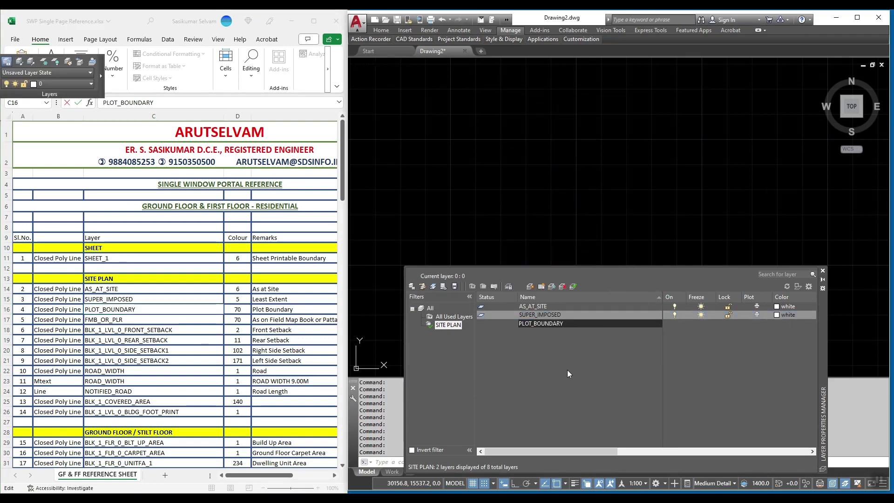
key("Return")
Copy the name FMB_OR_PLR from the Excel reference and create a layer with it in AutoCAD's SITE PLAN group
left_click(119, 320)
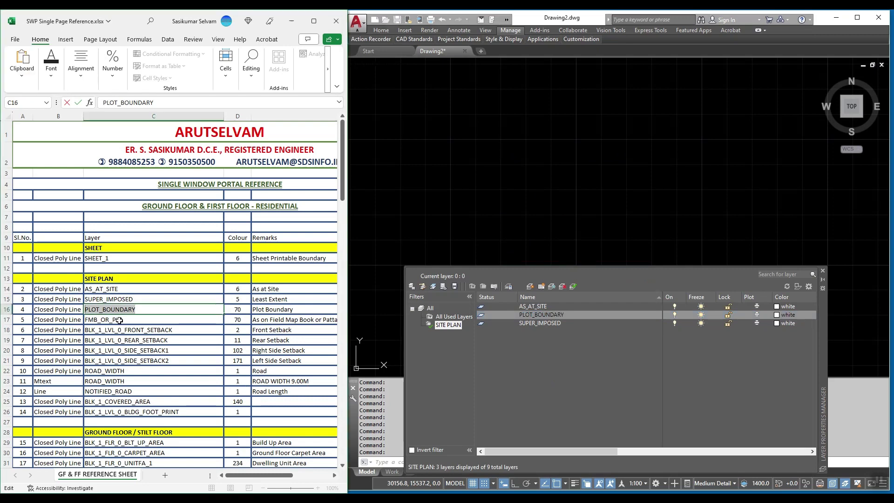
left_click(134, 317)
key("F2")
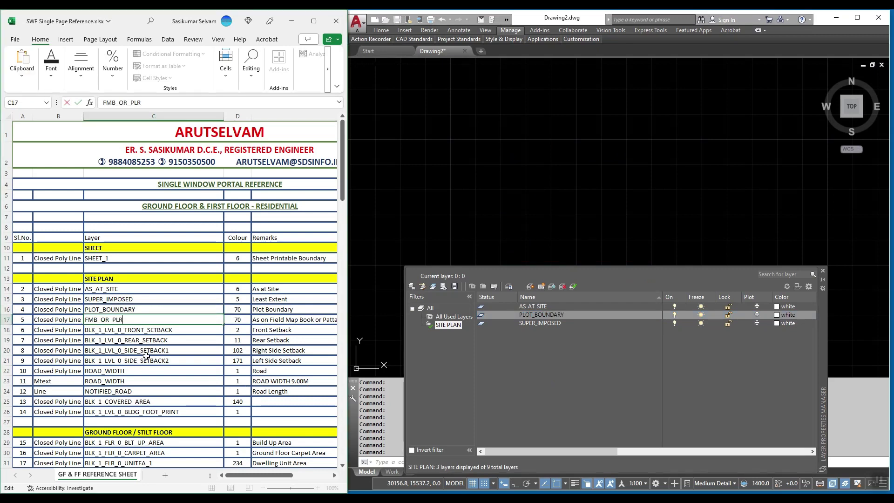
key("shift+Home")
left_click(518, 374)
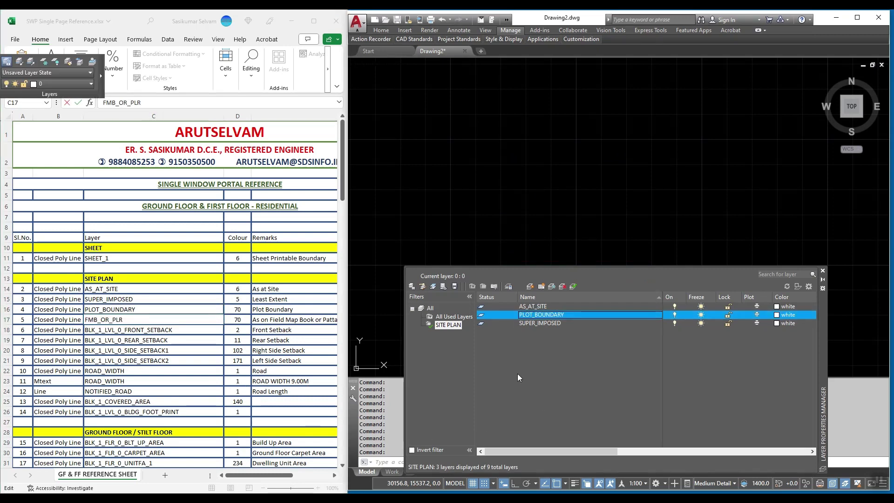
right_click(517, 374)
left_click(557, 177)
key("ctrl+v")
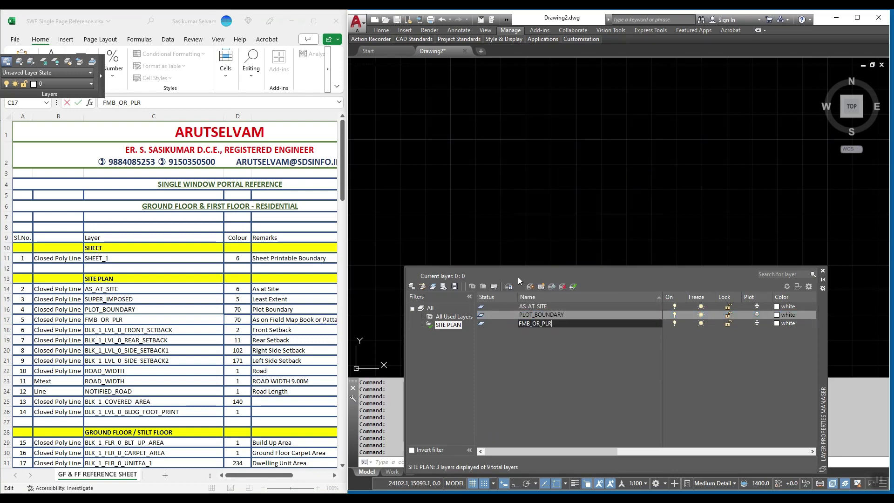
key("Return")
Copy the name BLK_1_LVL_0_FRONT_SETBACK from the Excel reference and create a layer with it in AutoCAD's SITE PLAN group
left_click(144, 342)
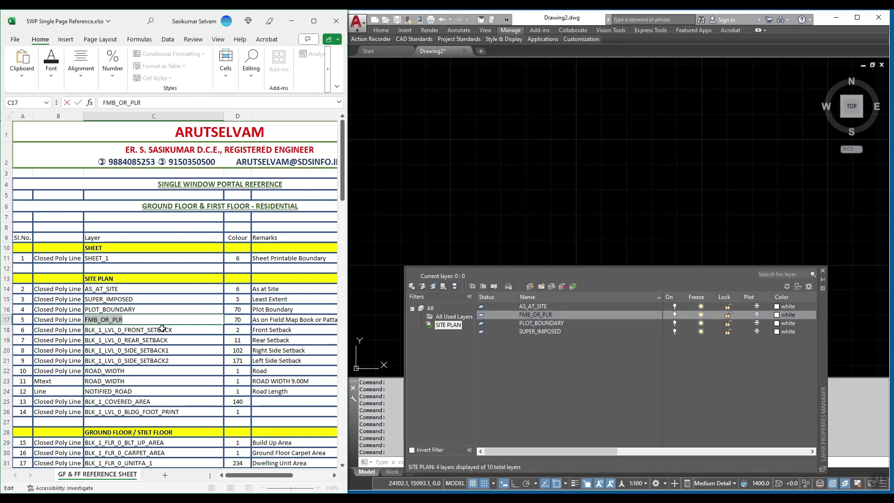
key("Return")
key("F2")
key("shift+Home")
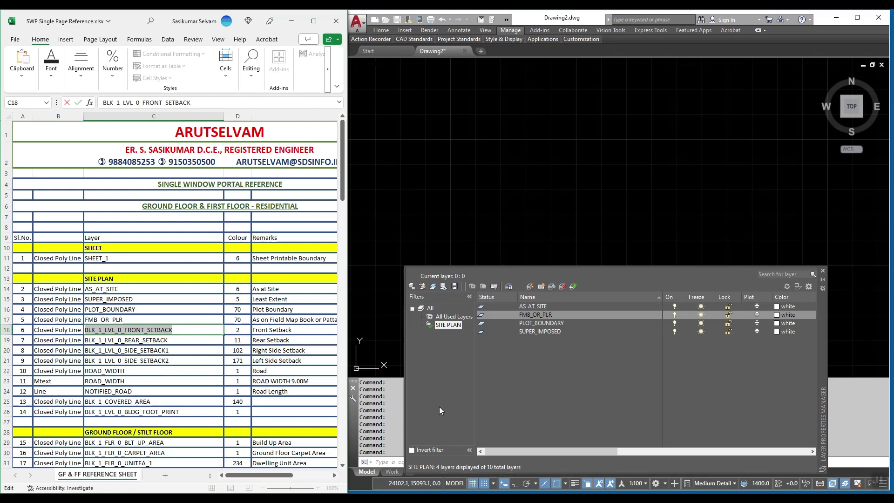
key("ctrl+c")
key("Escape")
left_click(521, 378)
right_click(521, 373)
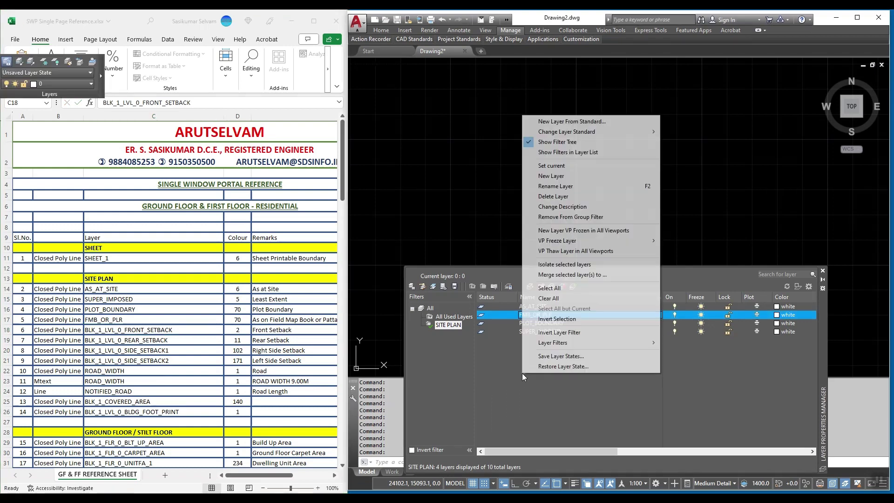
left_click(562, 175)
key("ctrl+v")
key("Return")
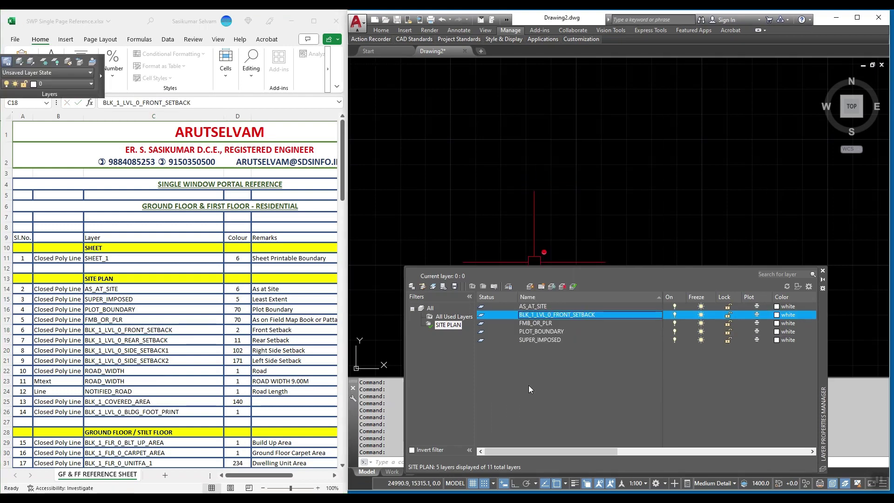
Copy the name BLK_1_LVL_0_REAR_SETBACK from the Excel reference and create a layer with it in AutoCAD's SITE PLAN group
left_click(170, 341)
double_click(170, 342)
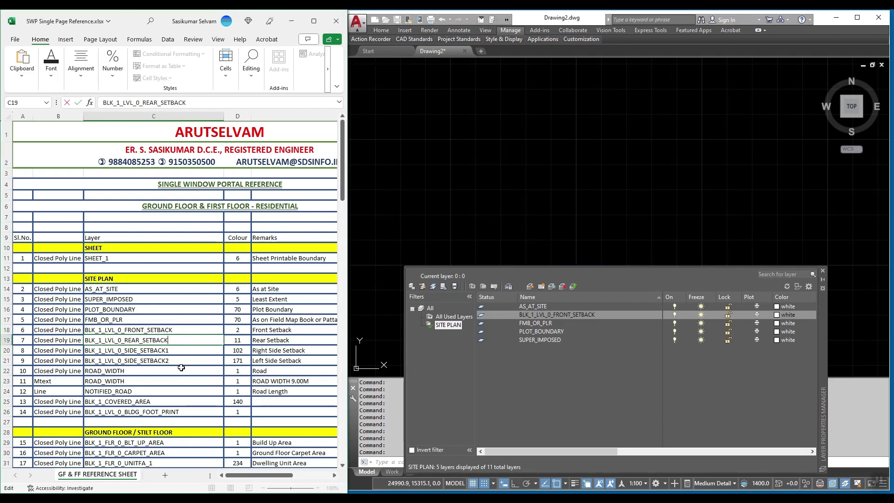
double_click(168, 340)
key("ctrl+c")
key("Escape")
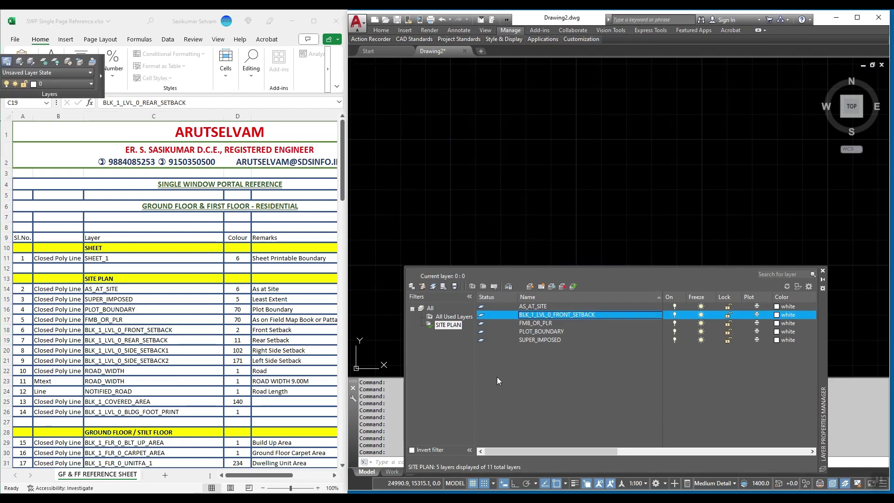
right_click(496, 376)
left_click(542, 180)
key("ctrl+v")
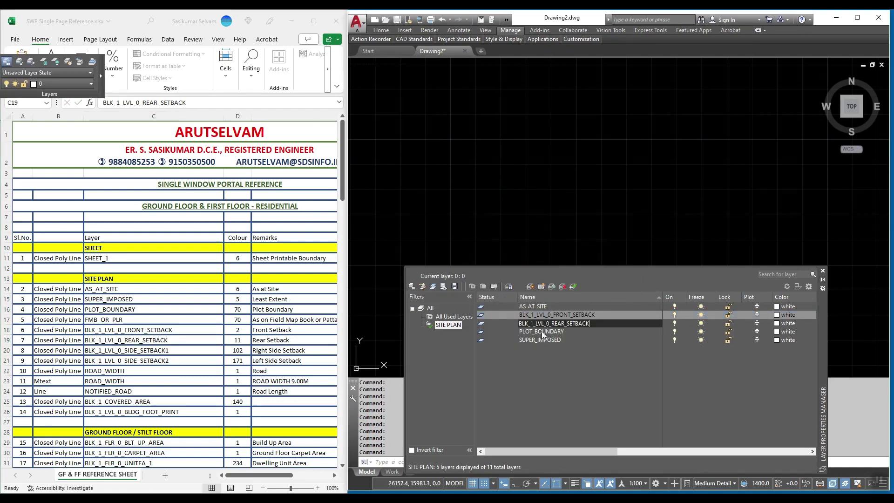
key("Return")
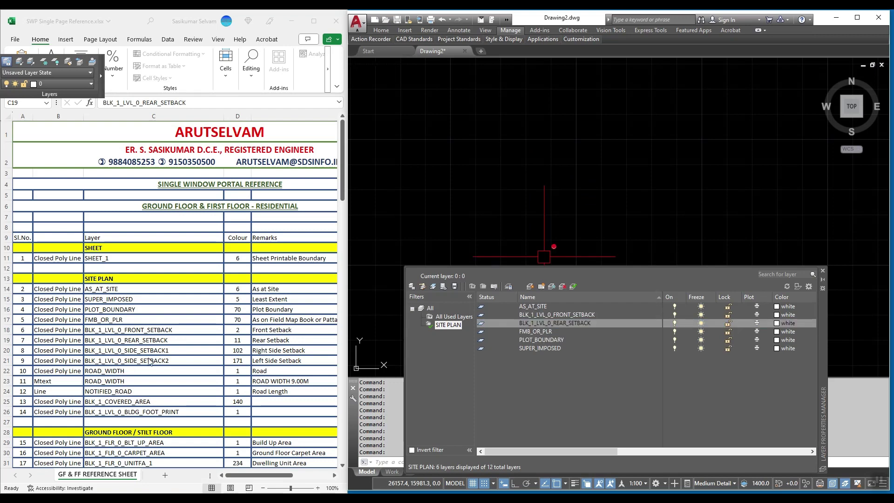
Copy the name BLK_1_LVL_0_SIDE_SETBACK1 from the Excel reference and create a layer with it in AutoCAD's SITE PLAN group
double_click(173, 349)
key("shift+Home")
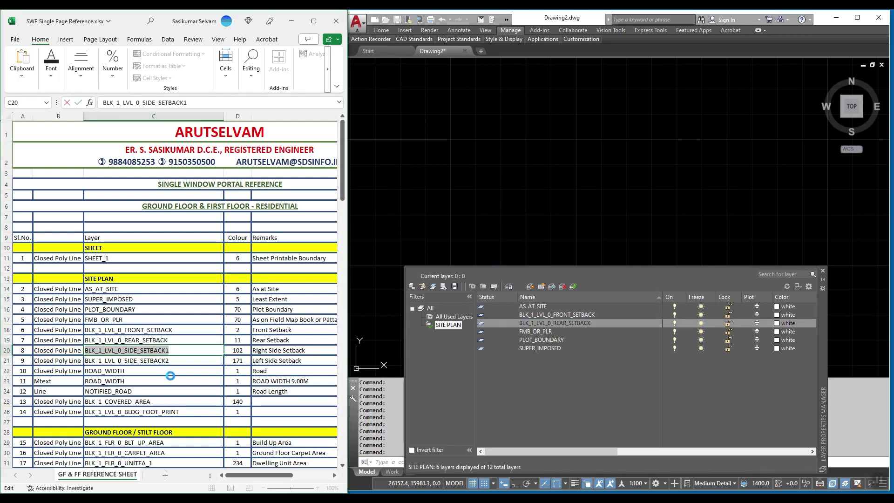
key("ctrl+c")
right_click(532, 400)
left_click(554, 206)
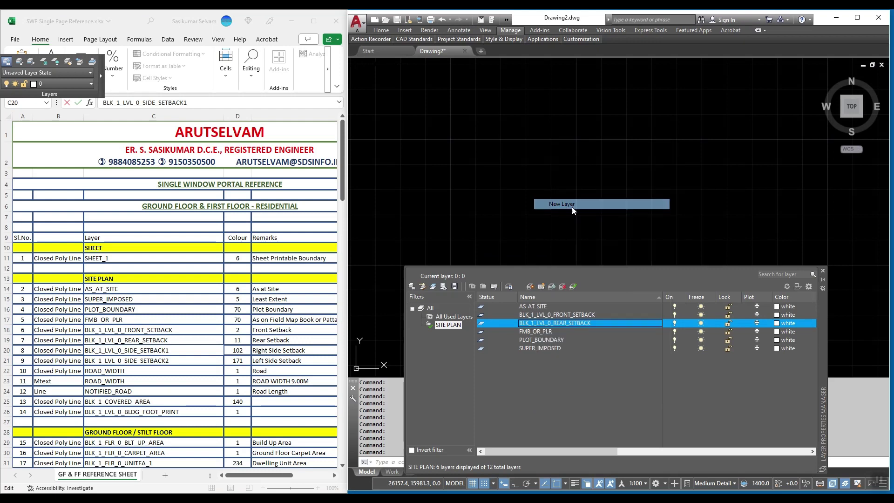
key("ctrl+v")
key("Return")
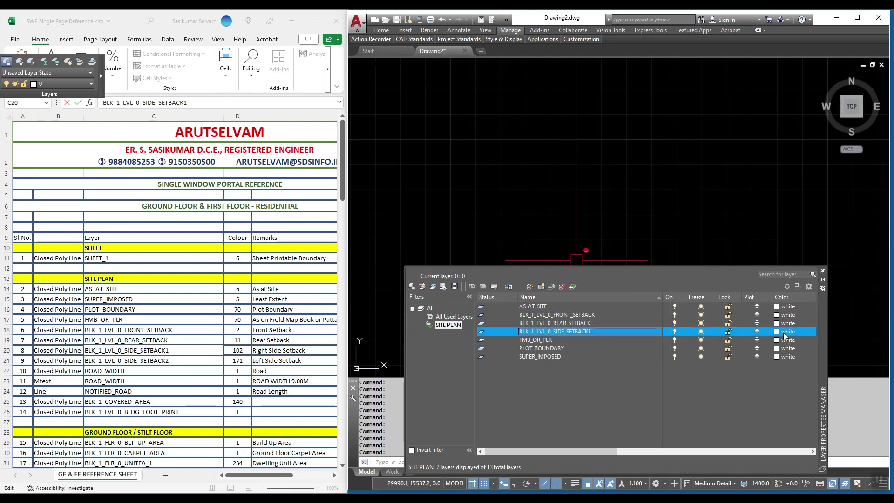
Copy the name BLK_1_LVL_0_SIDE_SETBACK2 from the Excel reference and create a layer with it in AutoCAD's SITE PLAN group
left_click(163, 361)
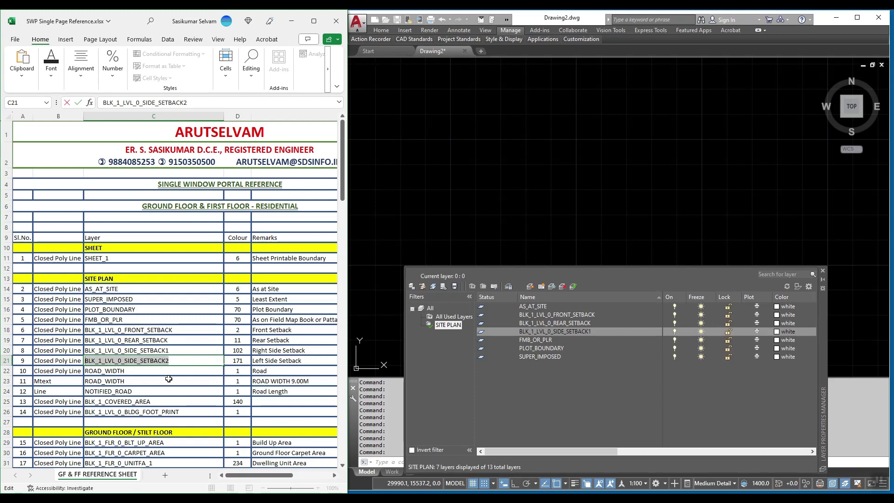
right_click(524, 410)
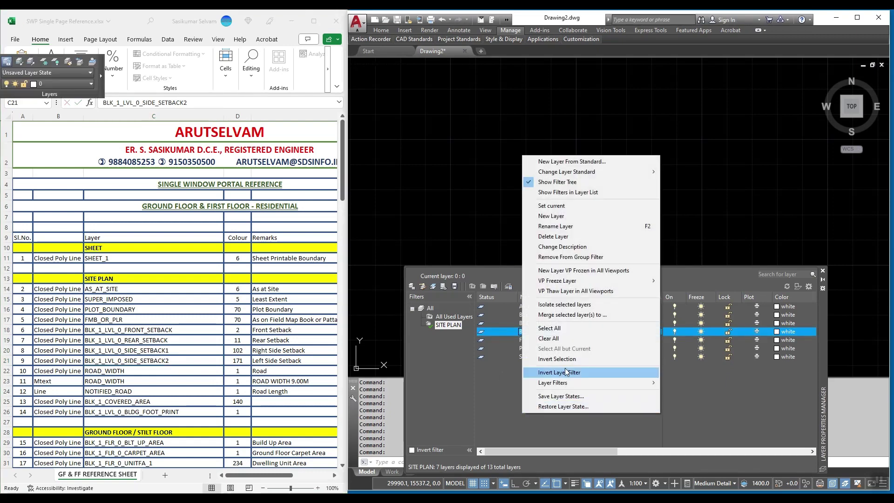
left_click(574, 215)
key("ctrl+v")
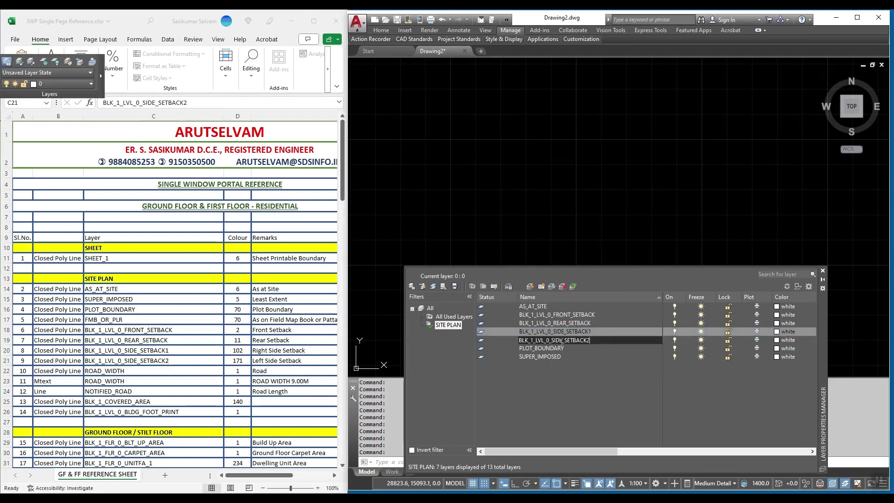
left_click(567, 388)
Copy the name ROAD_WIDTH from the Excel reference and create a layer with it in AutoCAD's SITE PLAN group
left_click(130, 385)
key("Down")
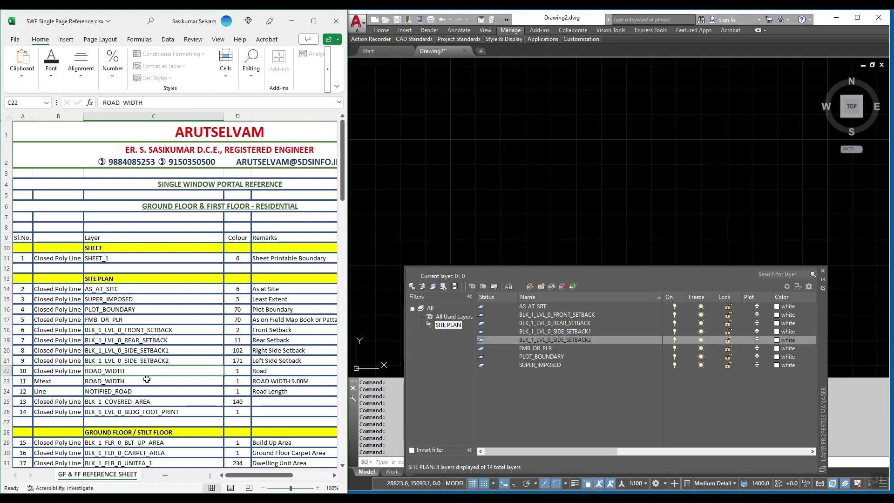
key("F2")
key("shift+Home")
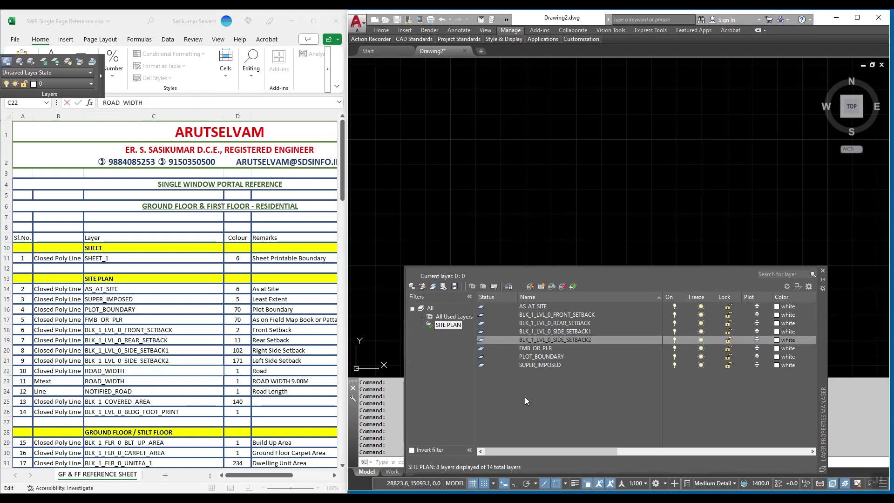
right_click(506, 431)
left_click(567, 226)
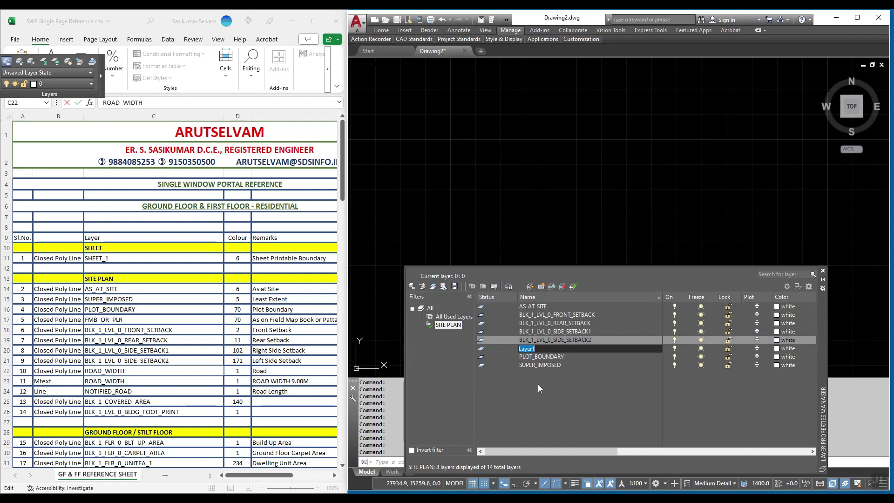
key("ctrl+v")
key("Return")
Copy the name NOTIFIED_ROAD from the Excel reference and create a layer with it in AutoCAD's SITE PLAN group
left_click(112, 396)
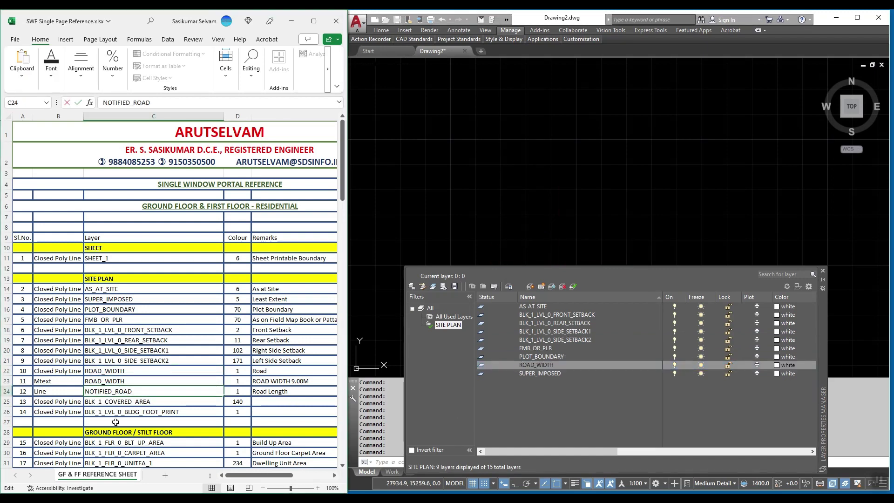
left_click(113, 396)
key("F2")
key("shift+Home")
right_click(517, 412)
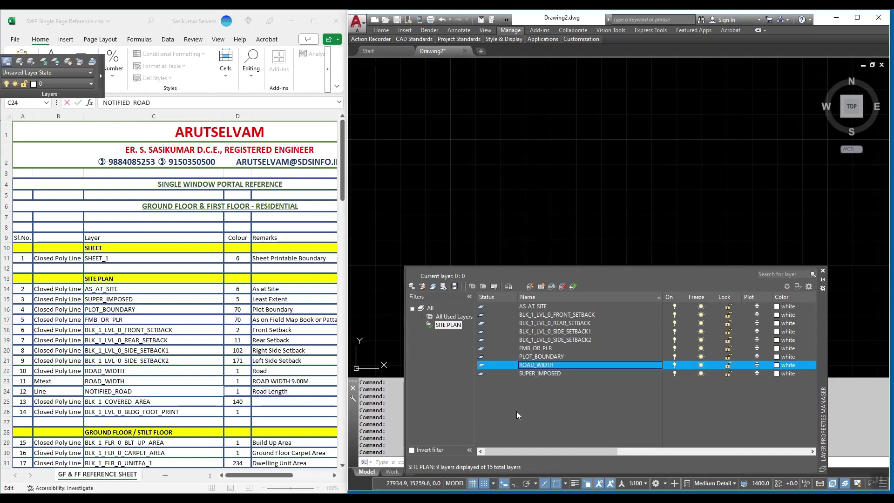
left_click(558, 216)
key("ctrl+v")
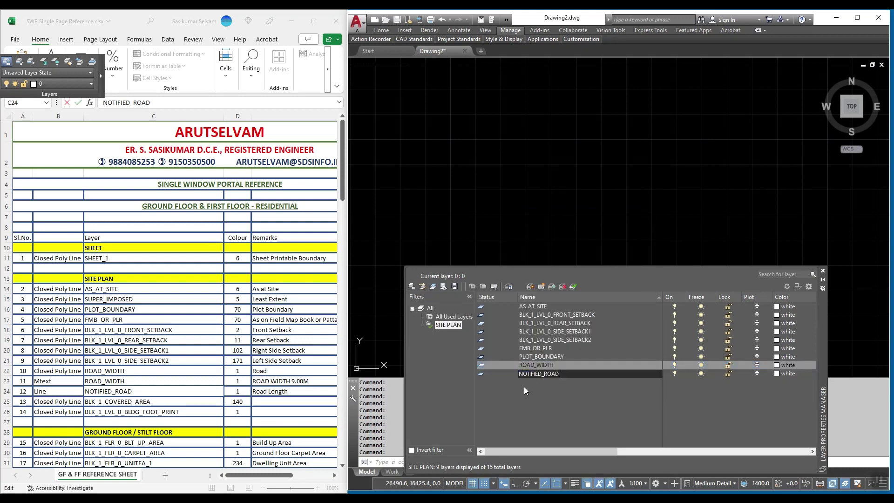
left_click(524, 386)
Copy the name BLK_1_COVERED_AREA from the Excel reference and create a layer with it in AutoCAD's SITE PLAN group
left_click(123, 401)
key("F2")
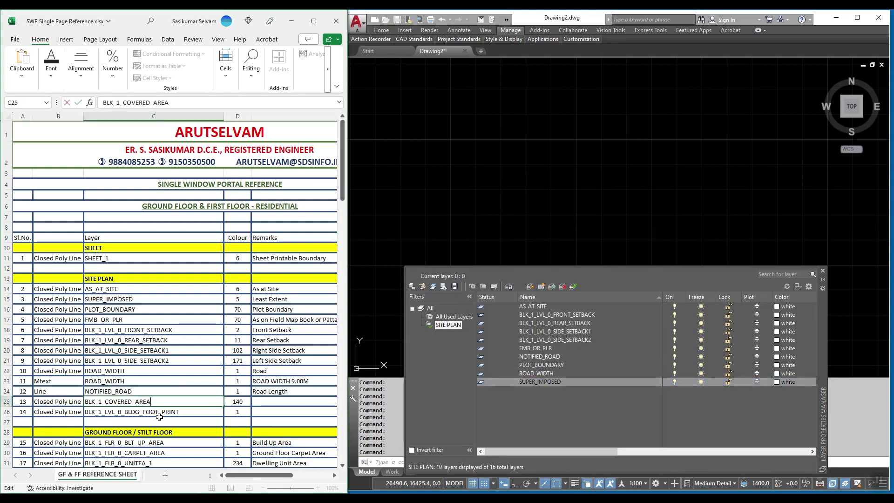
key("shift+Home")
right_click(522, 427)
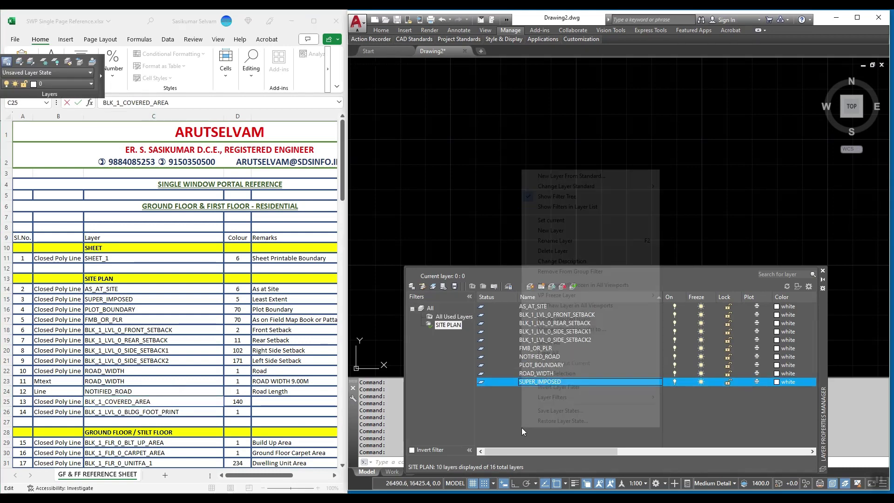
left_click(562, 230)
key("ctrl+v")
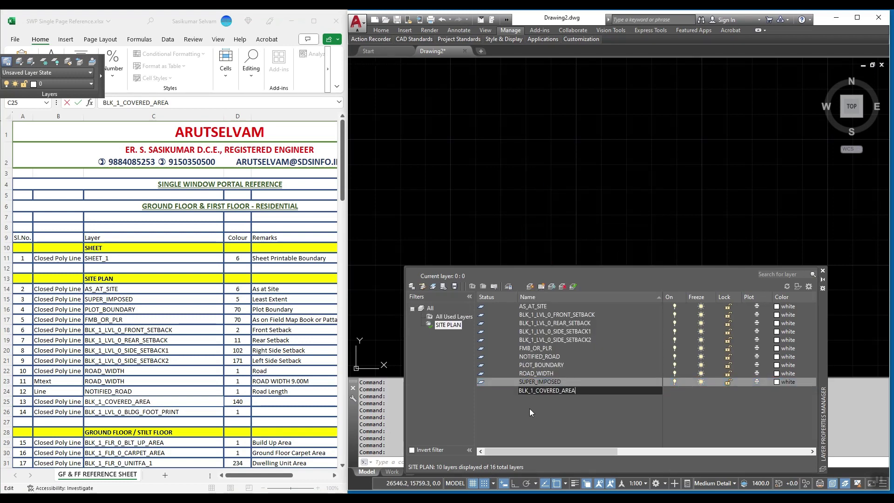
key("Return")
Copy the name BLK_1_LVL_0_BLDG_FOOT_PRINT from the Excel reference and create a layer with it in AutoCAD's SITE PLAN group
left_click(147, 409)
key("F2")
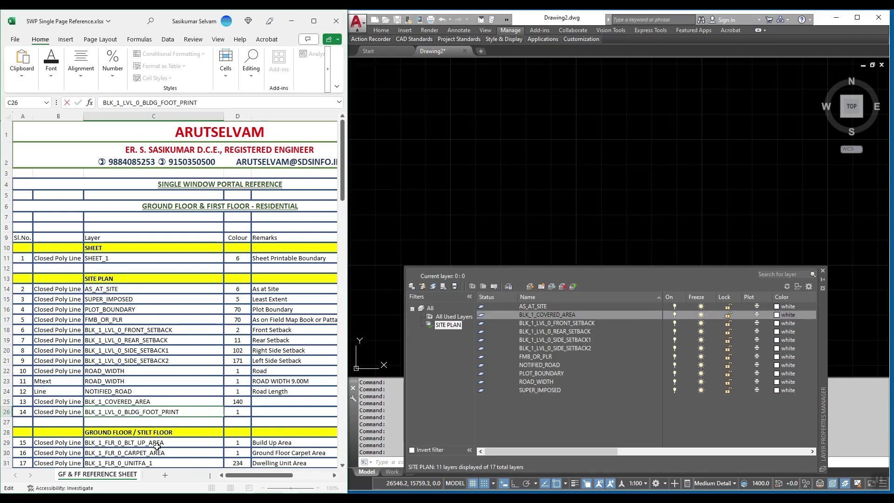
key("shift+Home")
key("ctrl+c")
key("Escape")
right_click(502, 422)
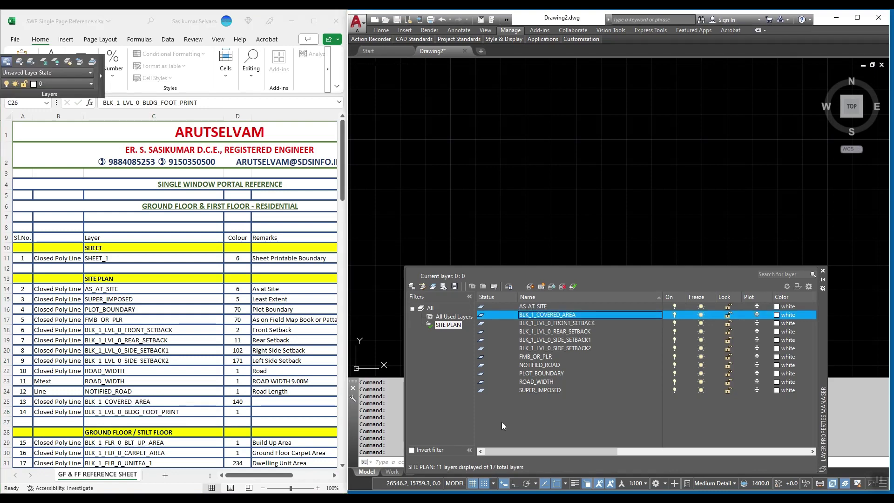
left_click(550, 226)
key("ctrl+v")
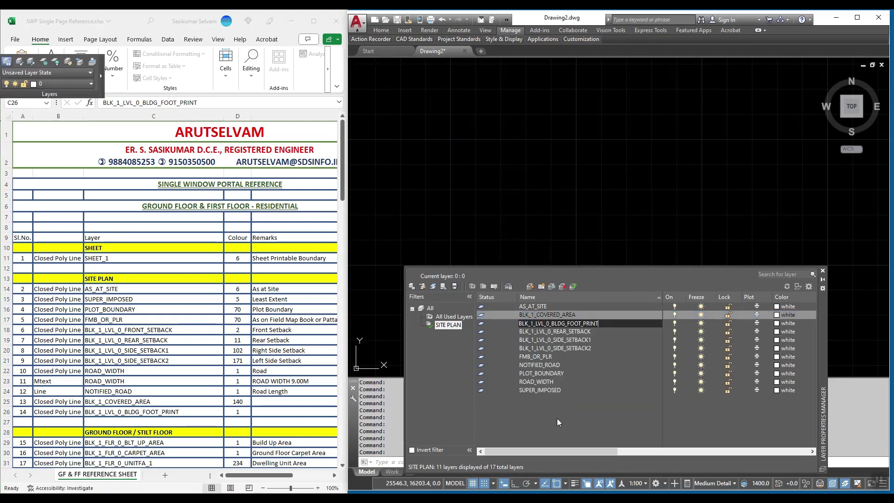
key("Return")
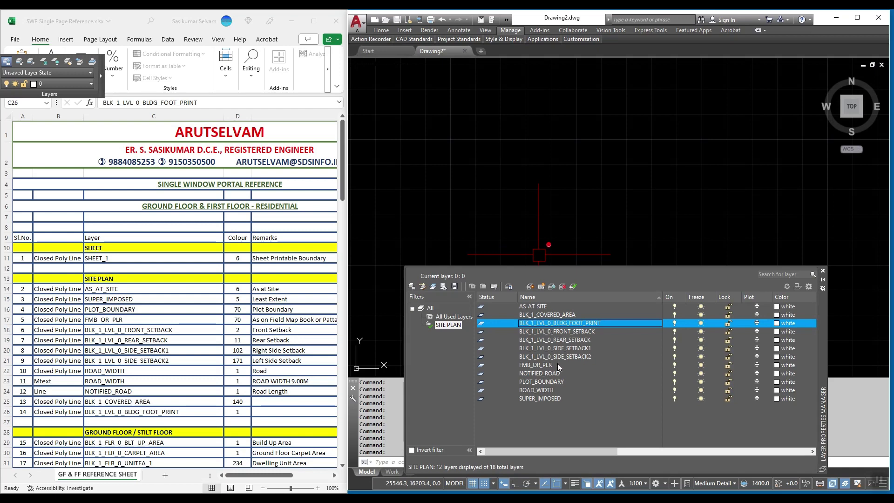
Copy the name BLK_1_FLR_0_BLT_UP_AREA from the GROUND FLOOR / STILT FLOOR section of the Excel reference
left_click(115, 442)
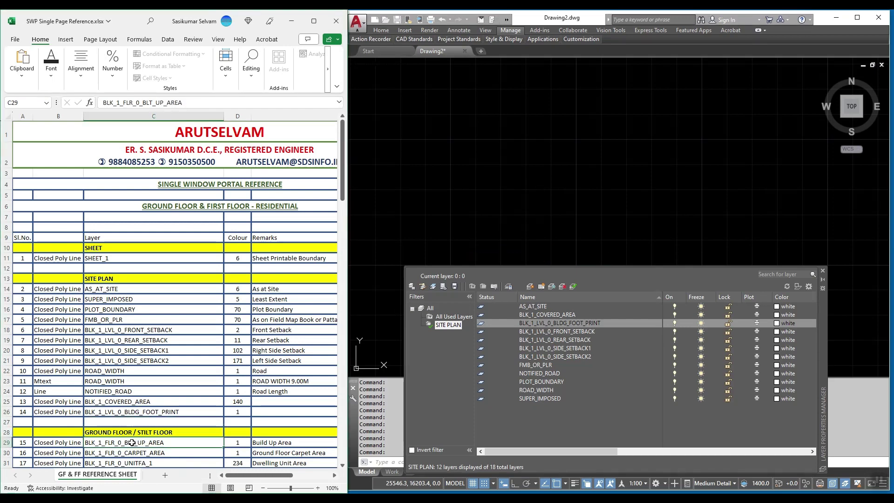
scroll(210, 429, "down", 2)
scroll(209, 429, "down", 1)
key("F2")
key("shift+Home")
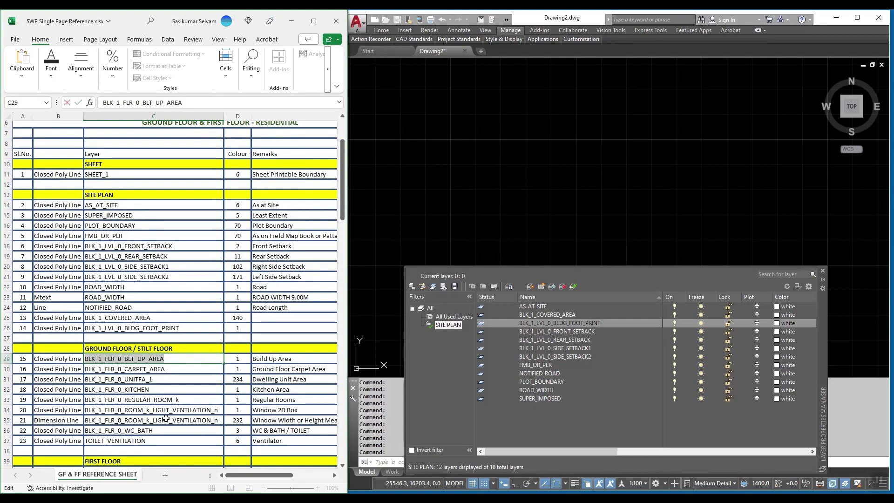
Create a group filter named GROUND-STILT FLOOR under All in AutoCAD's layer filter tree
left_click(430, 309)
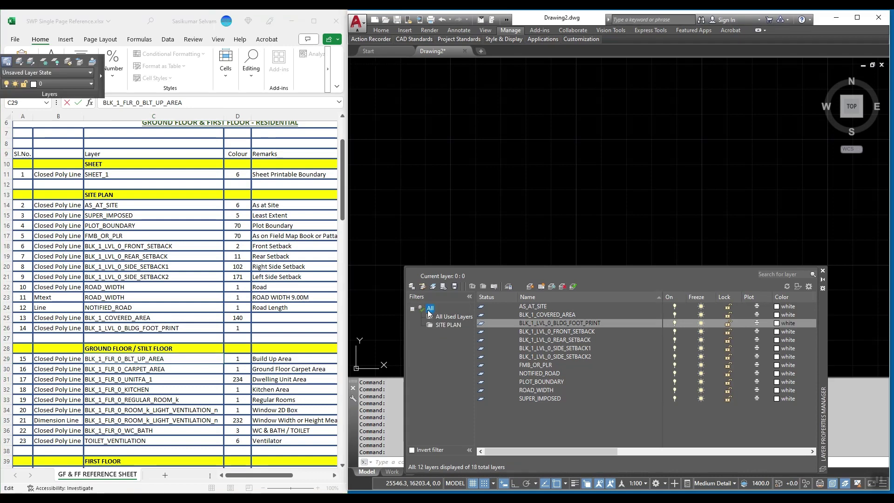
right_click(430, 308)
left_click(477, 391)
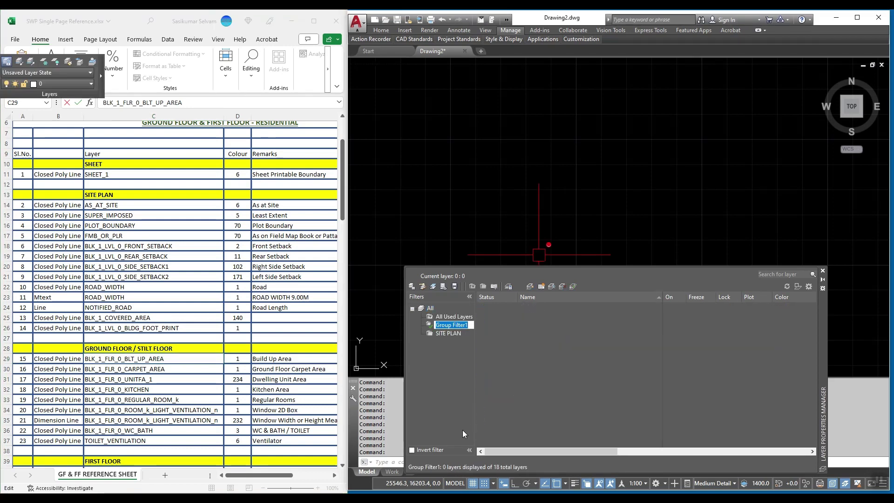
type("GROUND")
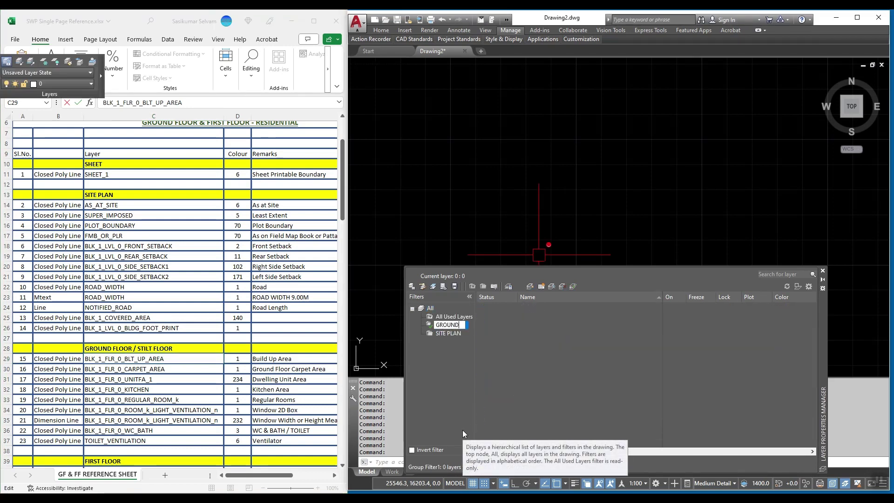
type("-STILT FLOOR")
key("Return")
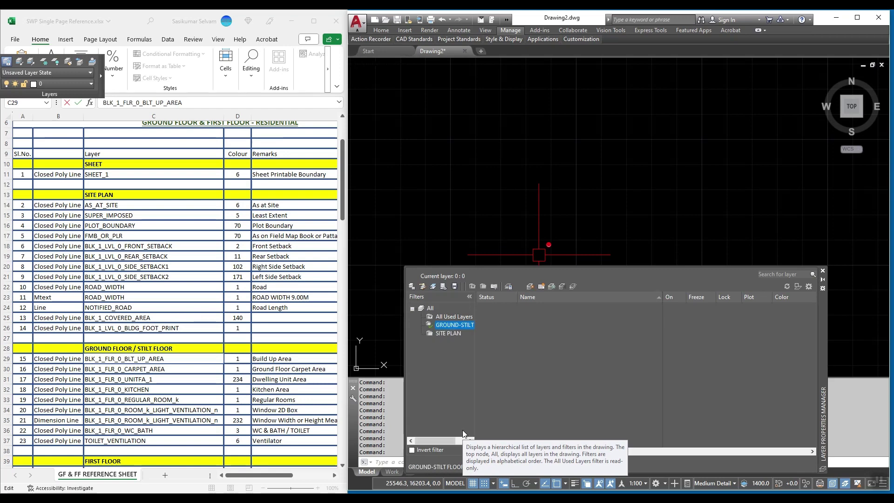
Create a layer in the GROUND-STILT FLOOR group with the copied name BLK_1_FLR_0_BLT_UP_AREA
right_click(499, 378)
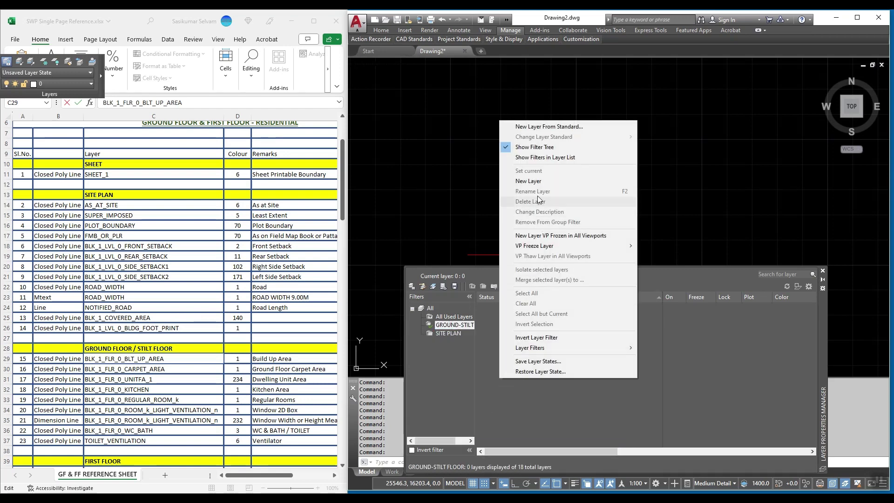
left_click(540, 182)
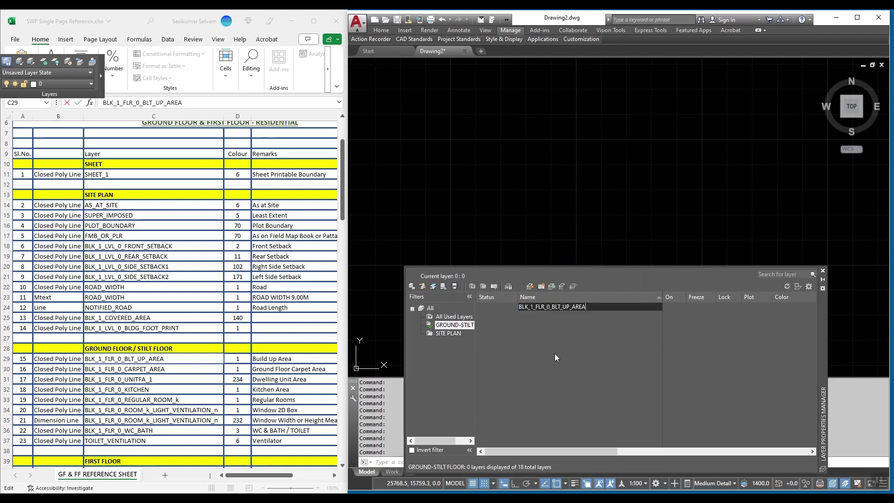
key("Return")
Copy the name BLK_1_FLR_0_CARPET_AREA from the Excel reference and create a layer with it in AutoCAD's GROUND-STILT FLOOR group
left_click(144, 369)
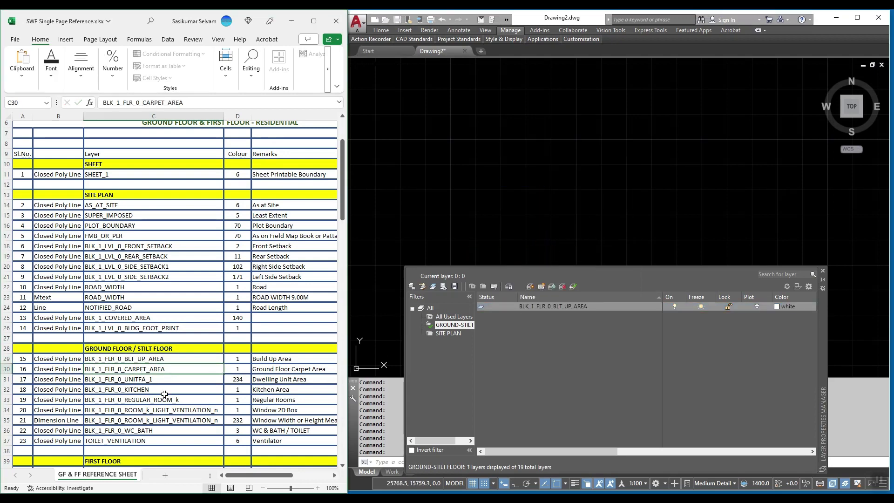
right_click(510, 334)
left_click(556, 137)
key("ctrl+v")
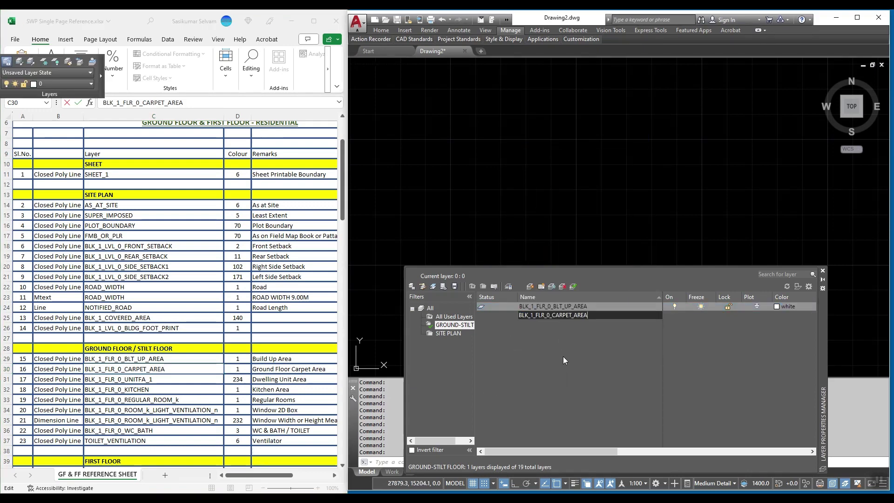
key("Return")
Copy the name BLK_1_FLR_0_UNITFA_1 from the Excel reference and create a layer with it in AutoCAD's GROUND-STILT FLOOR group
left_click(165, 382)
double_click(164, 382)
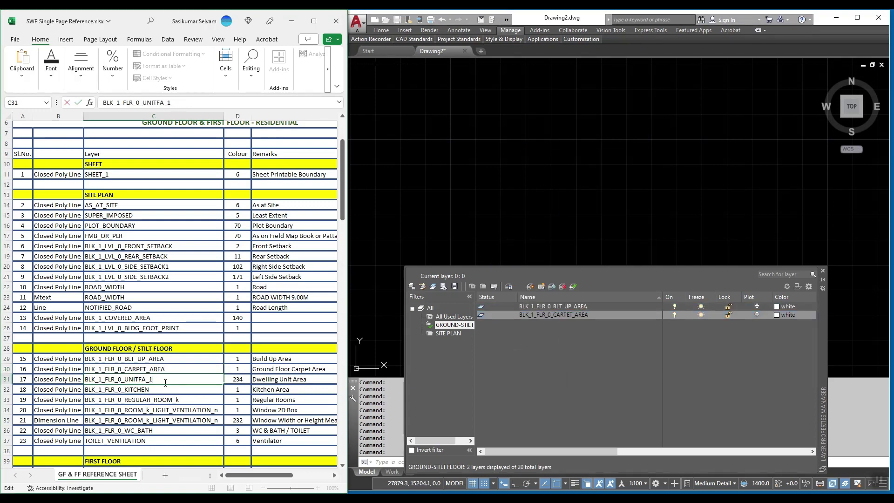
double_click(165, 382)
right_click(560, 345)
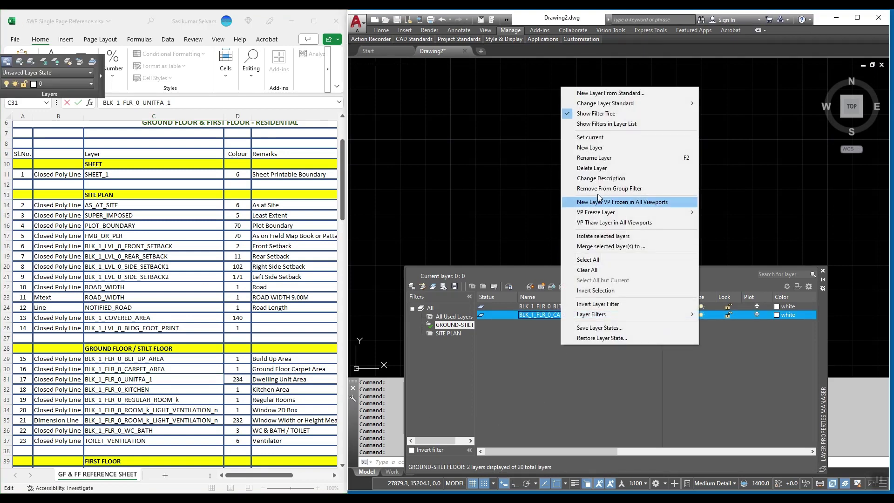
left_click(603, 145)
key("ctrl+v")
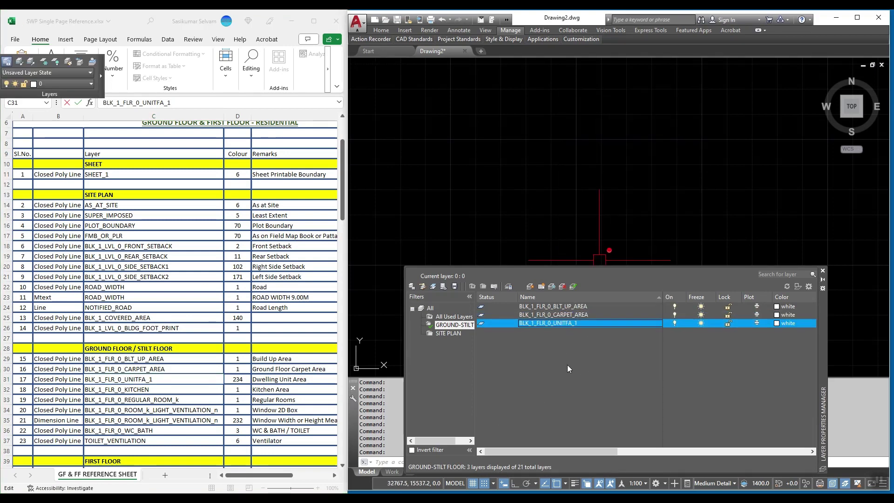
key("Return")
Copy the name BLK_1_FLR_0_KITCHEN from the Excel reference and create a layer with it in AutoCAD's GROUND-STILT FLOOR group
left_click(146, 390)
double_click(146, 391)
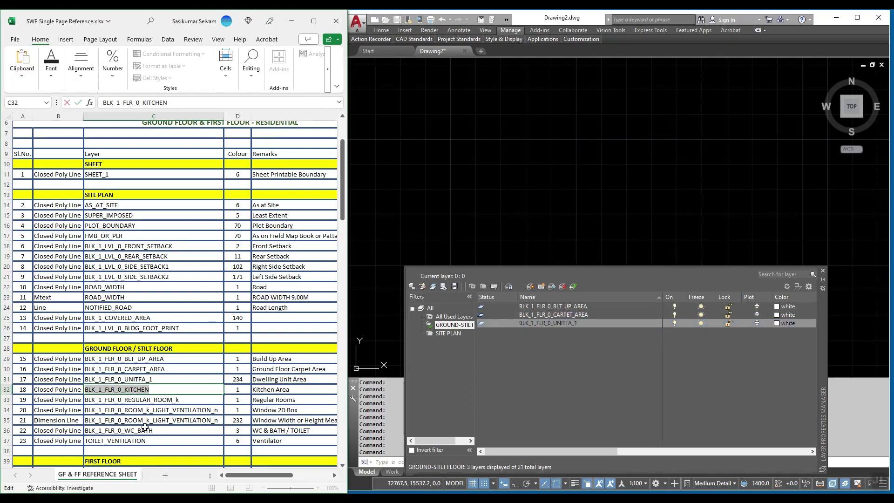
right_click(591, 387)
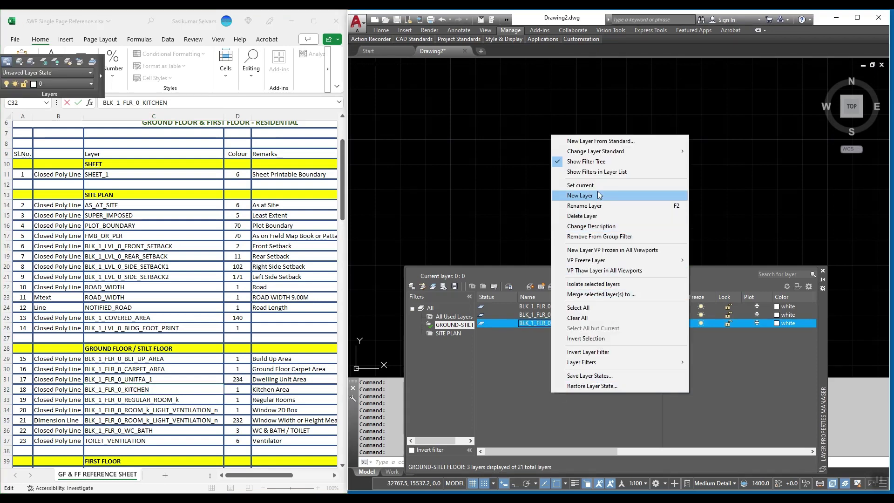
left_click(600, 199)
key("ctrl+v")
key("Return")
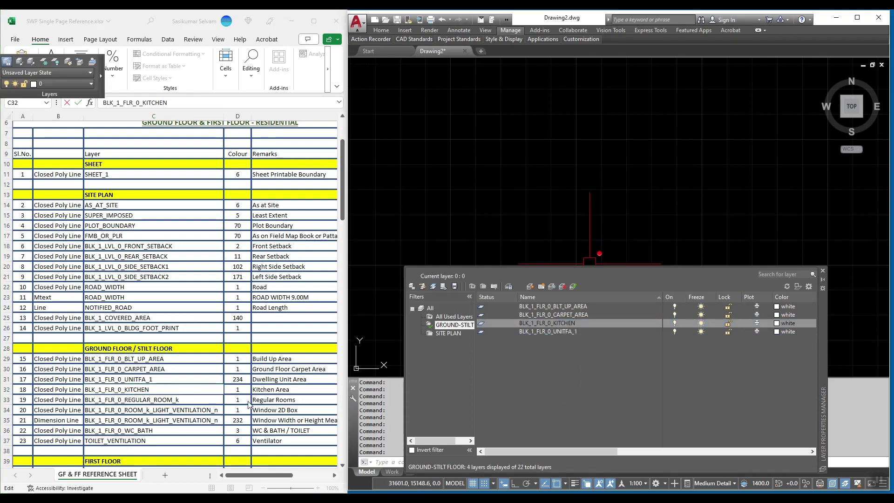
Copy the name BLK_1_FLR_0_REGULAR_ROOM_k from the Excel reference and create a layer with it in AutoCAD's GROUND-STILT FLOOR group
left_click(139, 403)
double_click(138, 403)
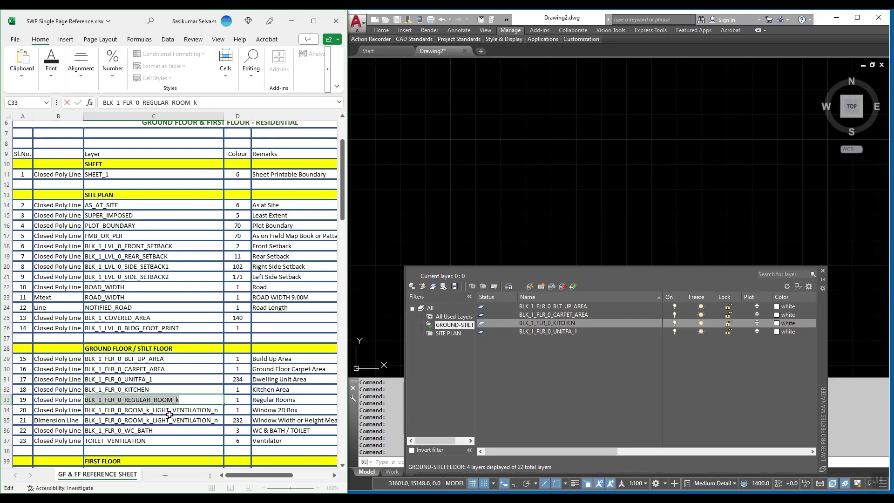
right_click(510, 409)
left_click(569, 213)
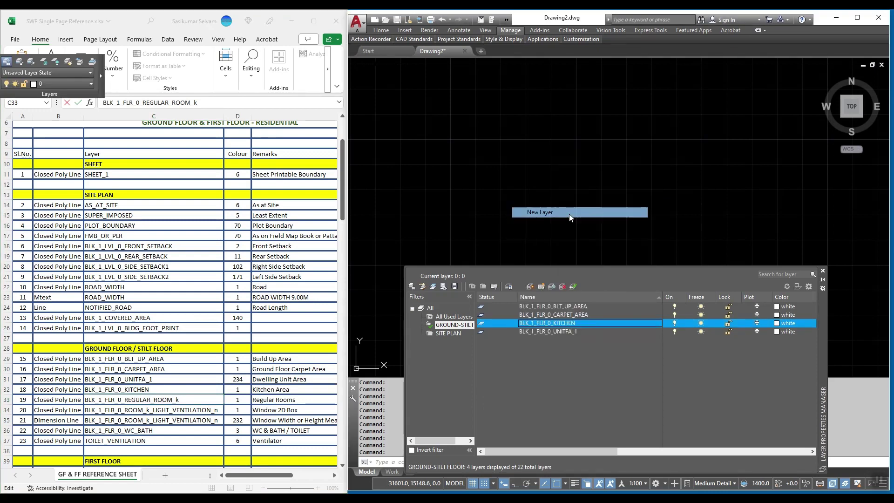
key("ctrl+v")
key("Return")
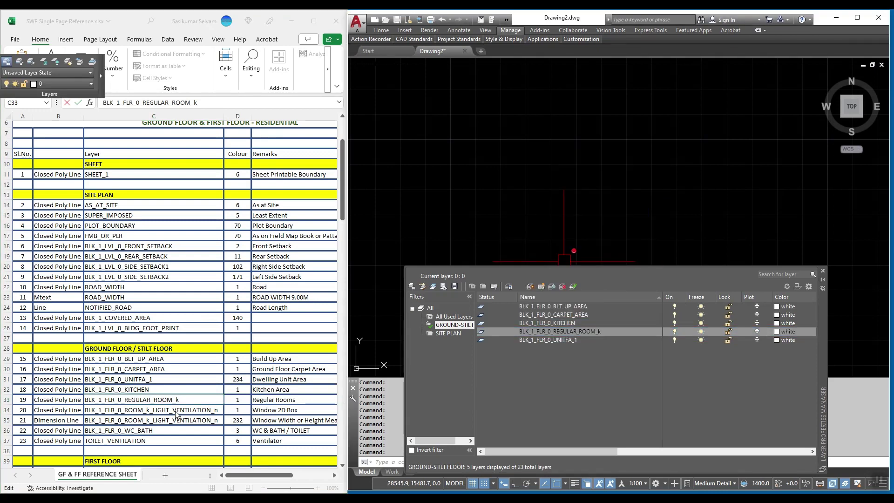
Copy the name BLK_1_FLR_0_ROOM_k_LIGHT_VENTILATION_n from the Excel reference and create a layer with it in AutoCAD's GROUND-STILT FLOOR group
left_click(177, 412)
key("F2")
key("shift+Home")
key("ctrl+c")
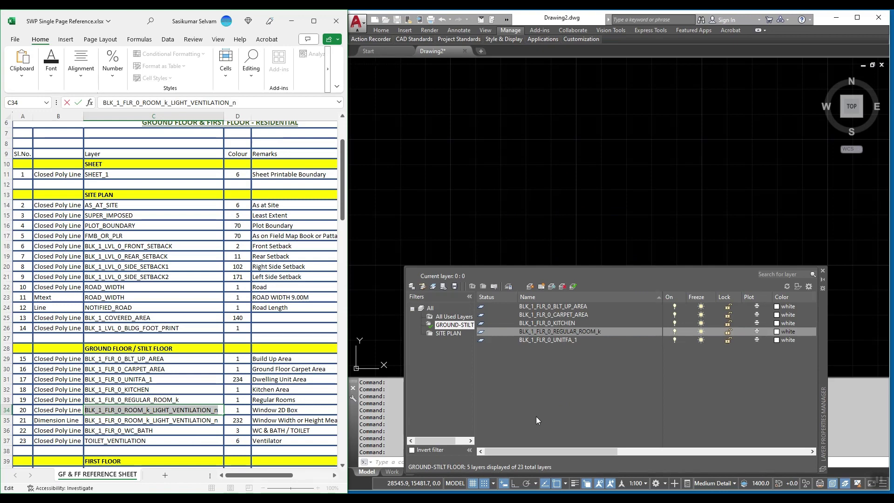
right_click(521, 420)
left_click(565, 221)
key("ctrl+v")
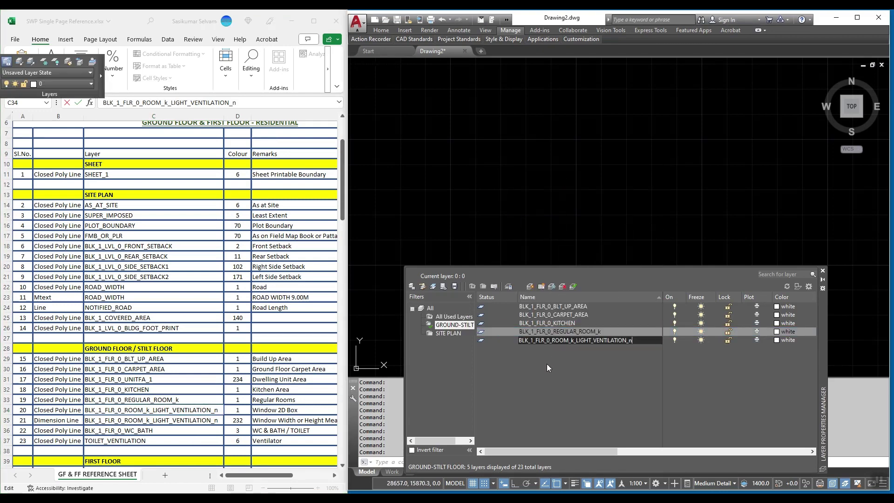
key("Return")
Copy the name BLK_1_FLR_0_WC_BATH from the Excel reference and create a layer with it in AutoCAD's GROUND-STILT FLOOR group
left_click(140, 432)
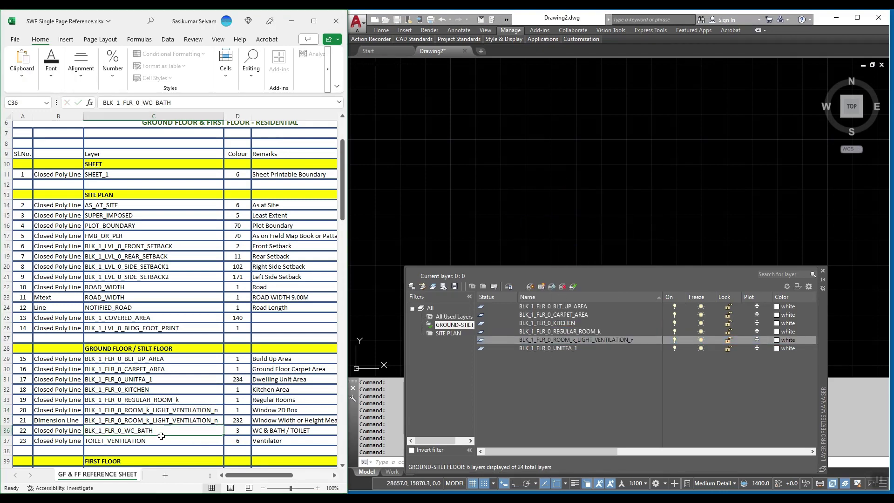
key("F2")
key("shift+Home")
key("ctrl+c")
right_click(506, 411)
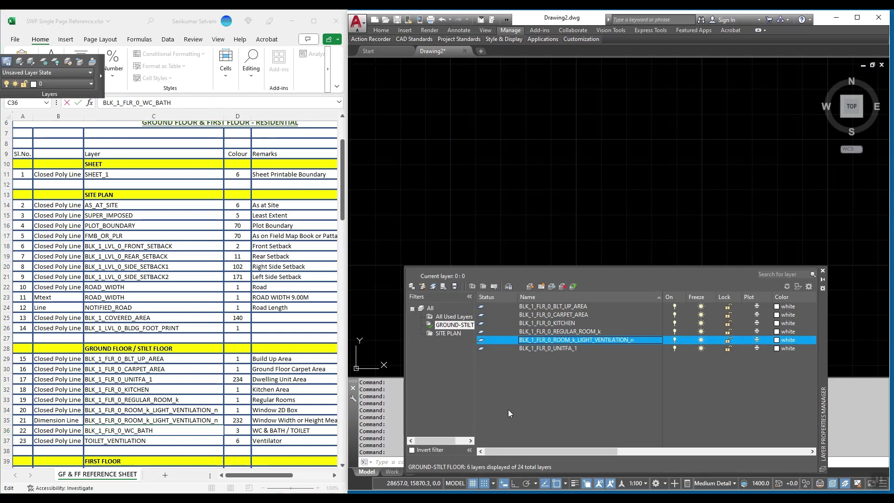
left_click(548, 216)
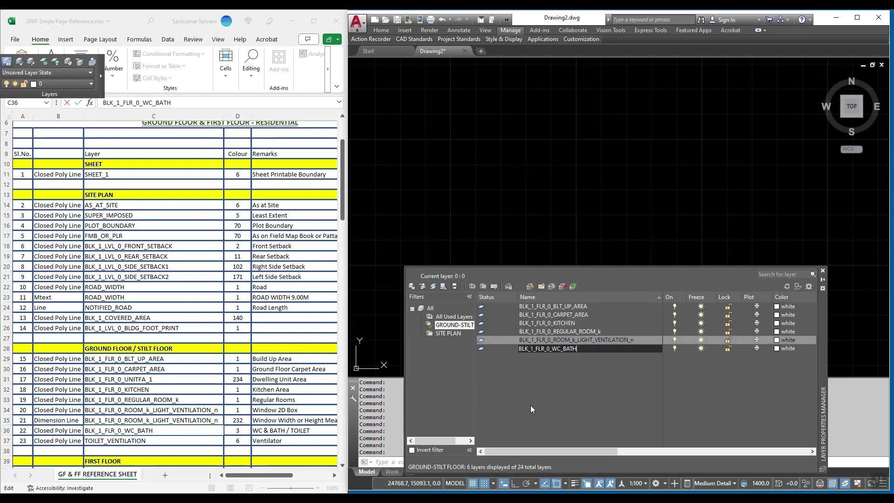
key("ctrl+v")
key("Return")
Copy the name TOILET_VENTILATION from the Excel reference and create a layer with it in AutoCAD's GROUND-STILT FLOOR group
left_click(112, 444)
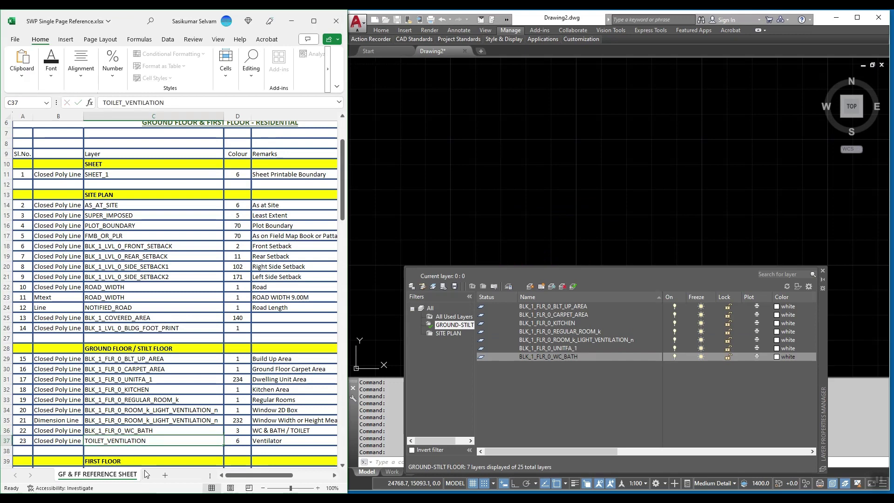
key("F2")
key("shift+Home")
key("ctrl+c")
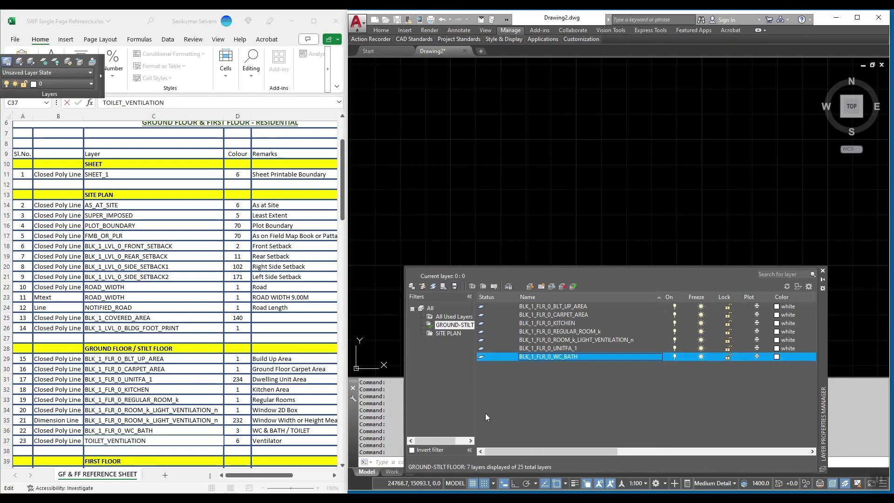
right_click(485, 412)
left_click(530, 213)
key("ctrl+v")
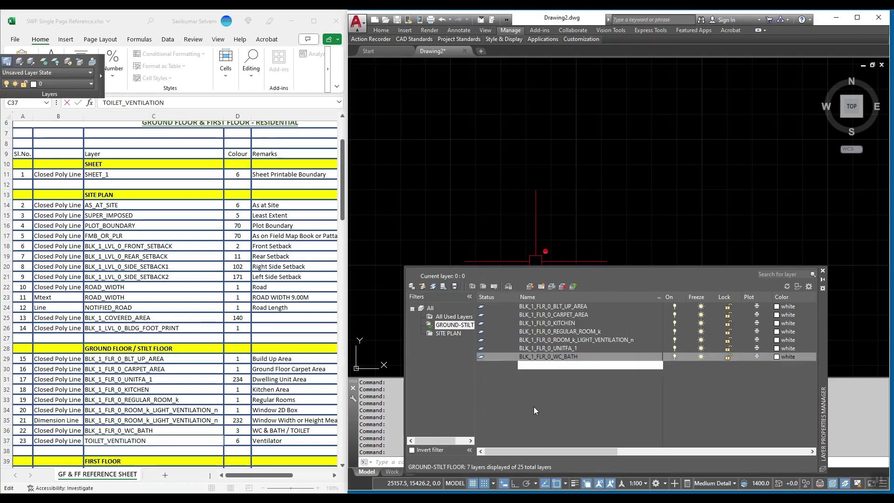
key("Return")
Create a new group filter under All in AutoCAD's layer manager and name it FIRST FLOOR
scroll(167, 356, "down", 3)
scroll(167, 356, "down", 4)
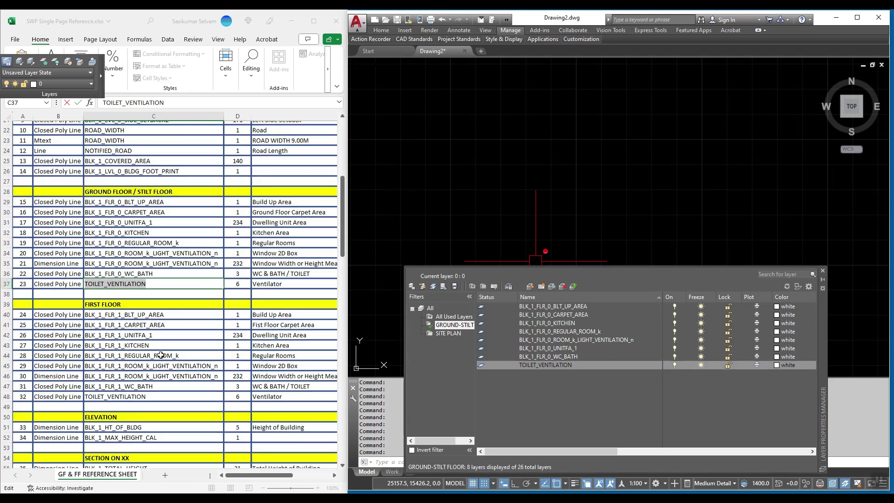
left_click(154, 347)
left_click(425, 311)
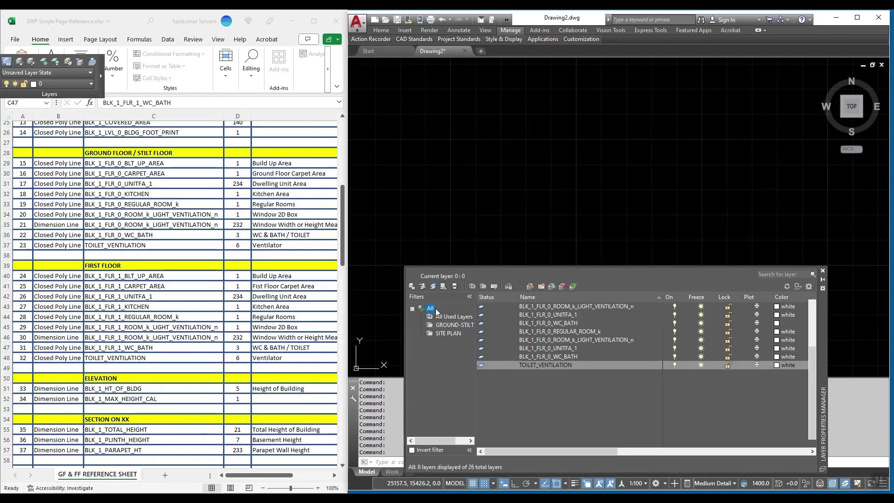
right_click(425, 311)
left_click(480, 390)
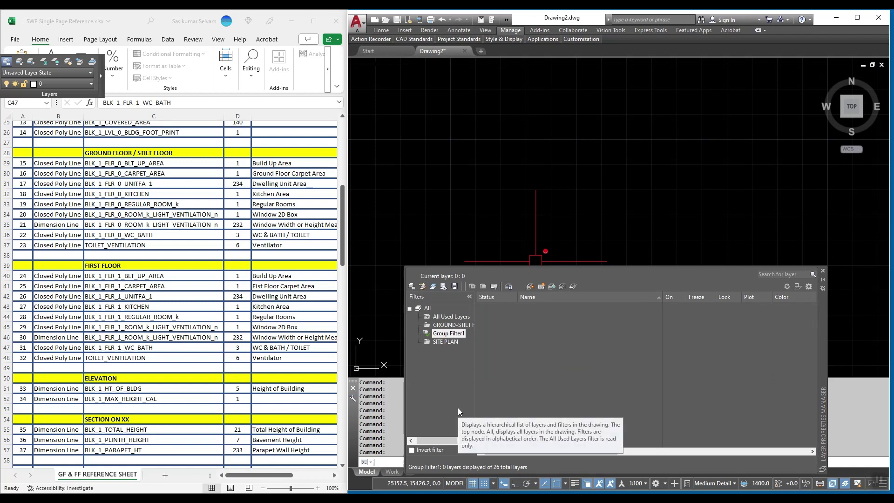
left_click(449, 334)
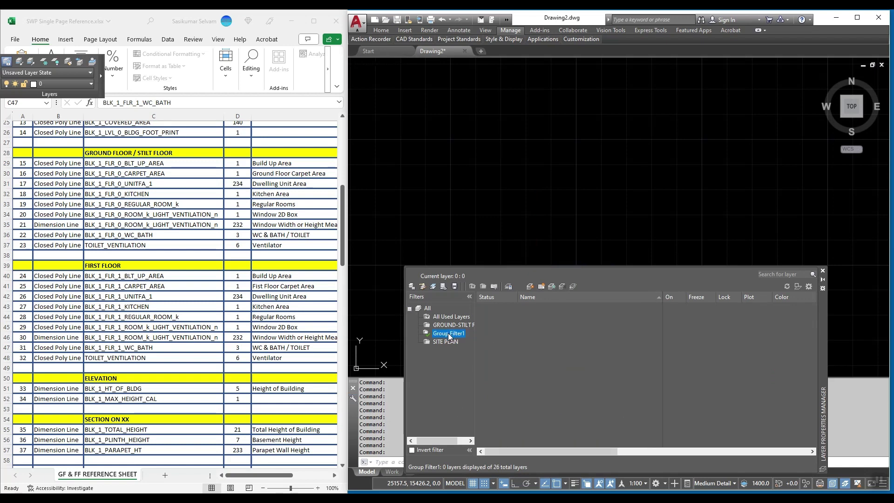
key("ctrl+a")
type("FIR")
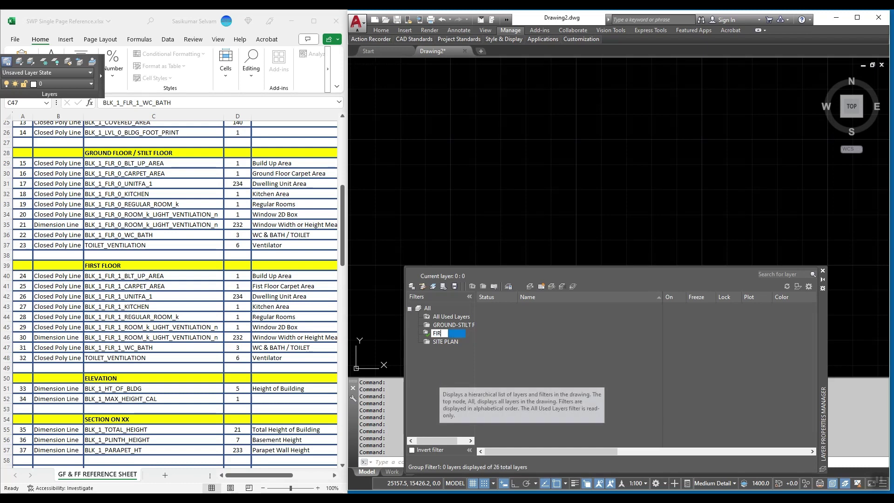
type("ST FLOOR")
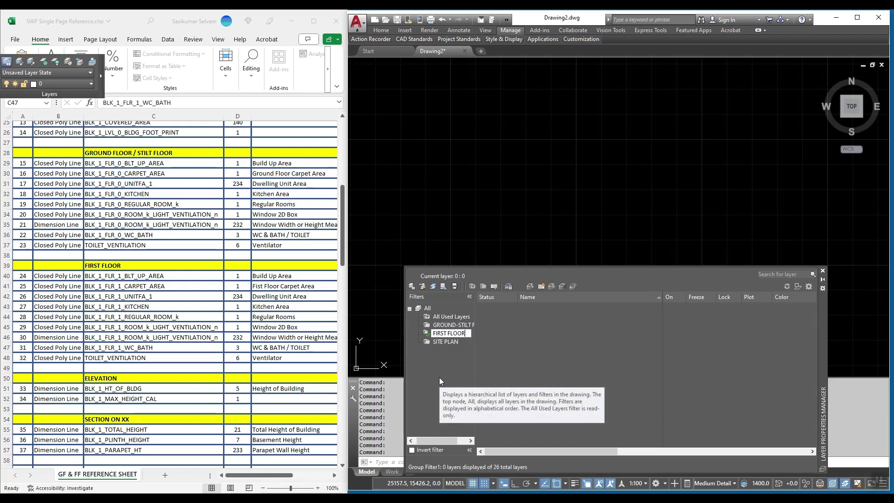
key("Return")
Copy the name BLK_1_FLR_1_BLT_UP_AREA from the Excel reference and create a layer with it in AutoCAD's FIRST FLOOR group
double_click(145, 276)
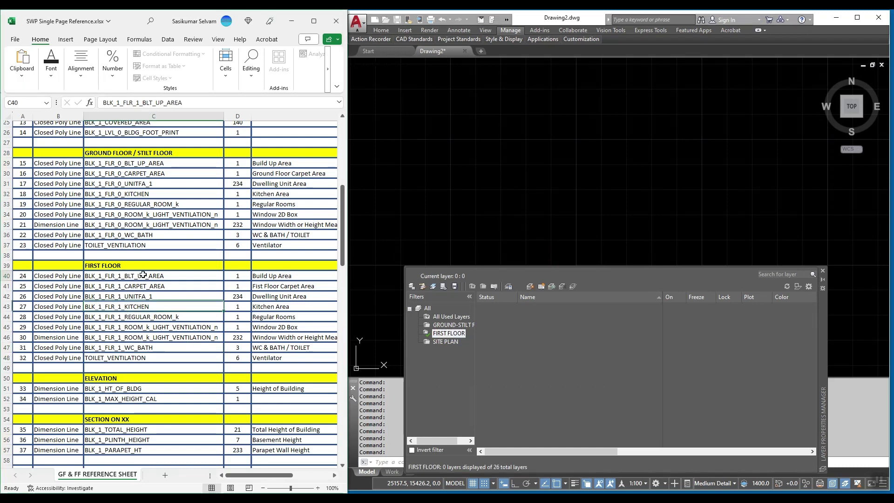
key("shift+Home")
key("ctrl+c")
right_click(509, 356)
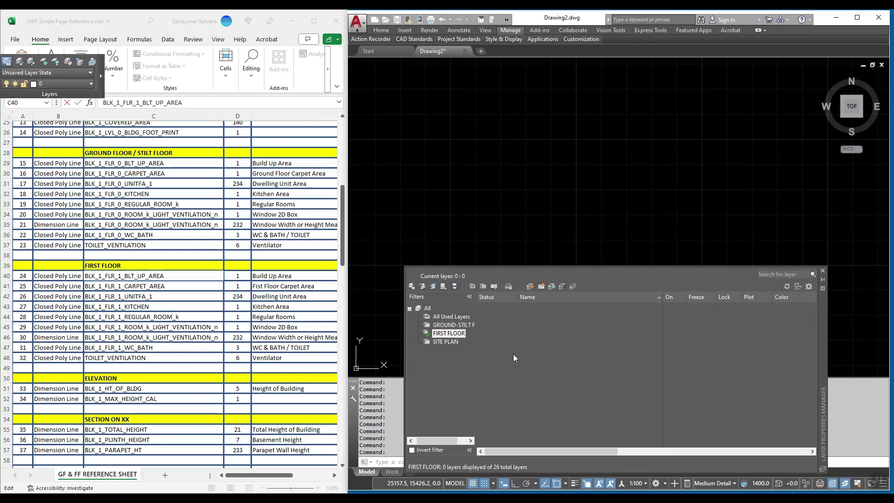
left_click(543, 137)
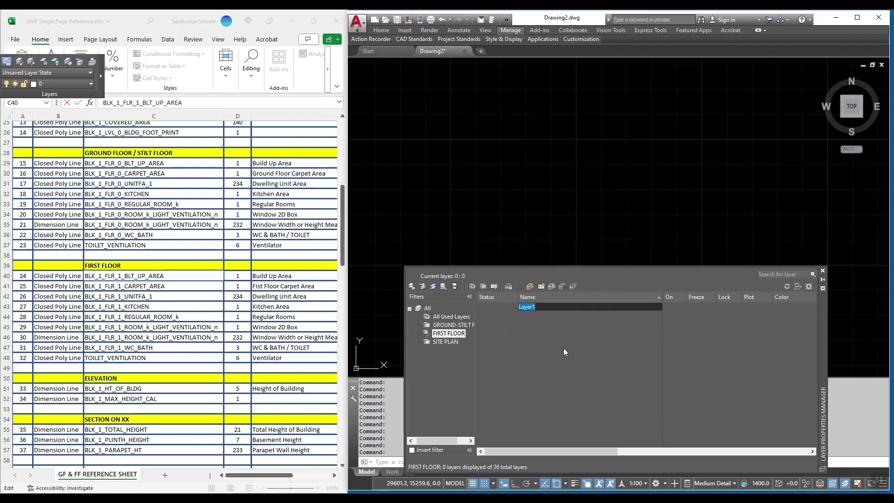
key("ctrl+v")
key("Return")
Copy the name BLK_1_FLR_1_CARPET_AREA from the Excel reference and create a layer with it in AutoCAD's FIRST FLOOR group
left_click(126, 287)
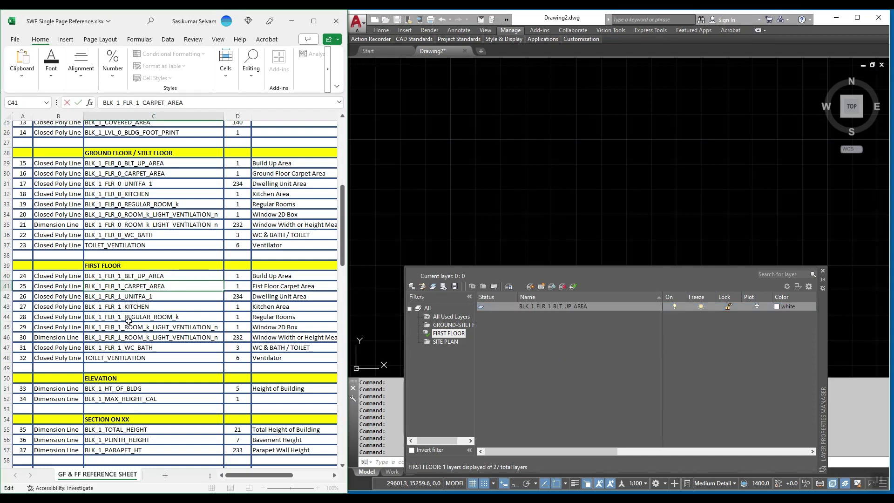
key("ctrl+a")
key("ctrl+c")
right_click(516, 331)
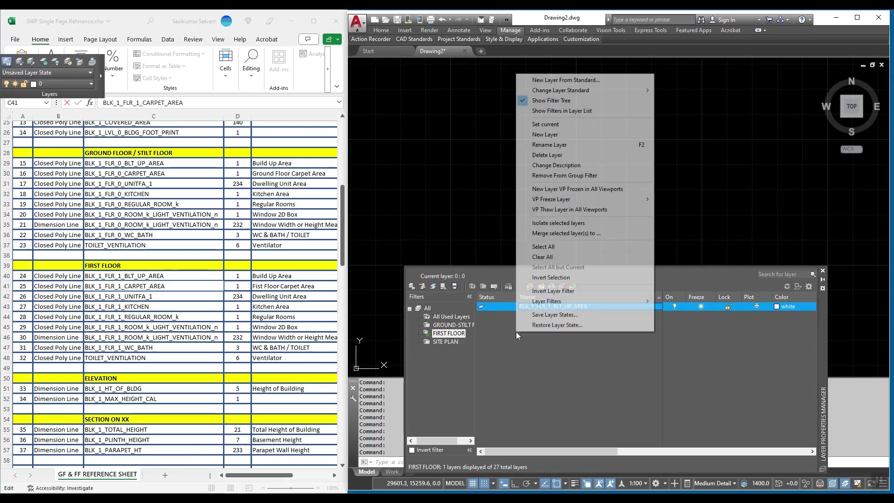
left_click(542, 134)
key("ctrl+v")
key("Return")
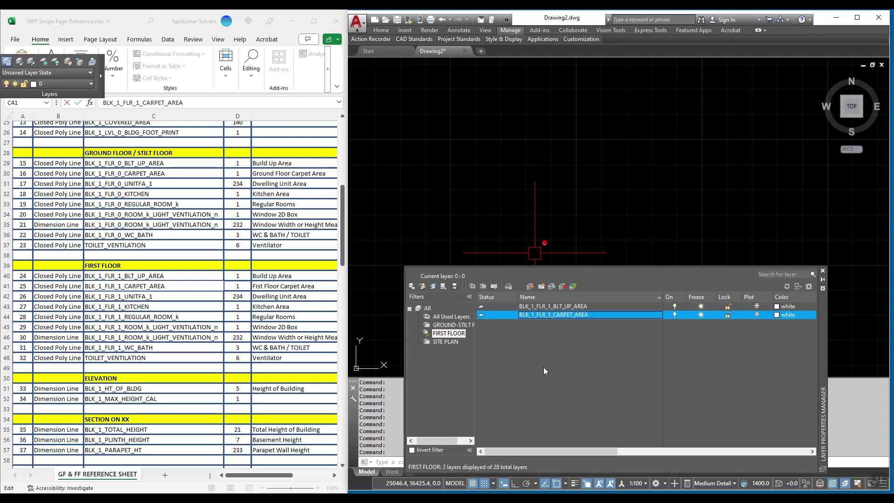
Copy the name BLK_1_FLR_1_UNITFA_1 from the Excel reference and create a layer with it in AutoCAD's FIRST FLOOR group
double_click(125, 298)
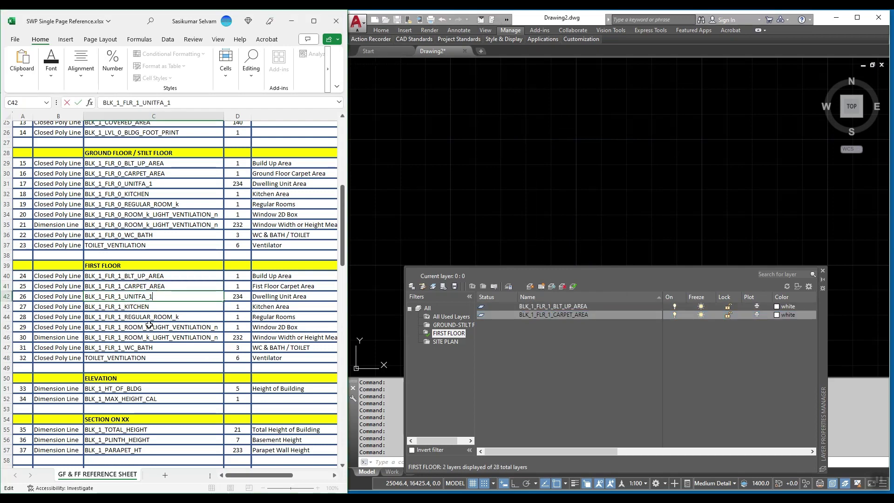
key("ctrl+a")
key("ctrl+c")
right_click(512, 345)
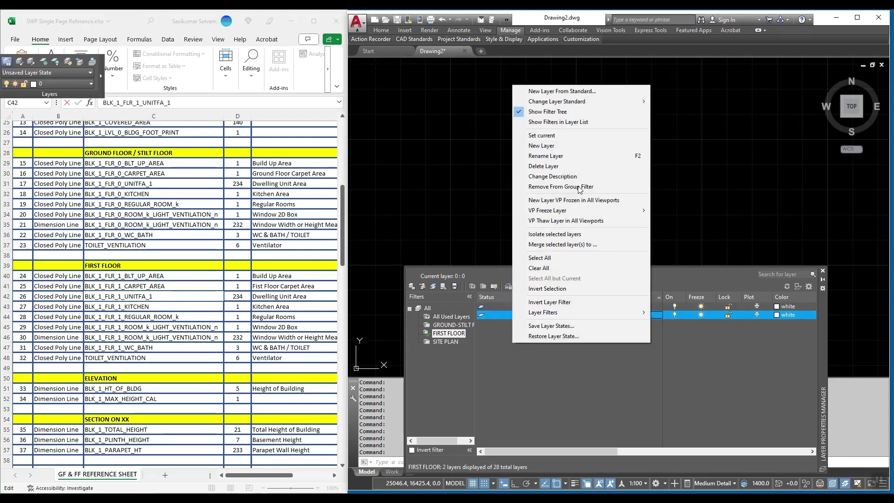
left_click(503, 261)
key("ctrl+v")
key("Return")
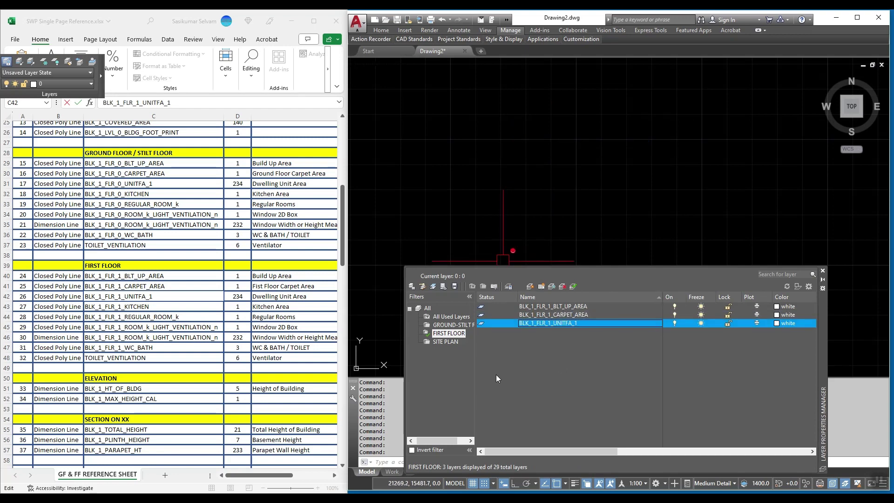
Copy the first-floor layer name BLK_1_FLR_1_KITCHEN from the Excel reference
left_click(153, 305)
double_click(152, 305)
key("ctrl+a")
key("ctrl+c")
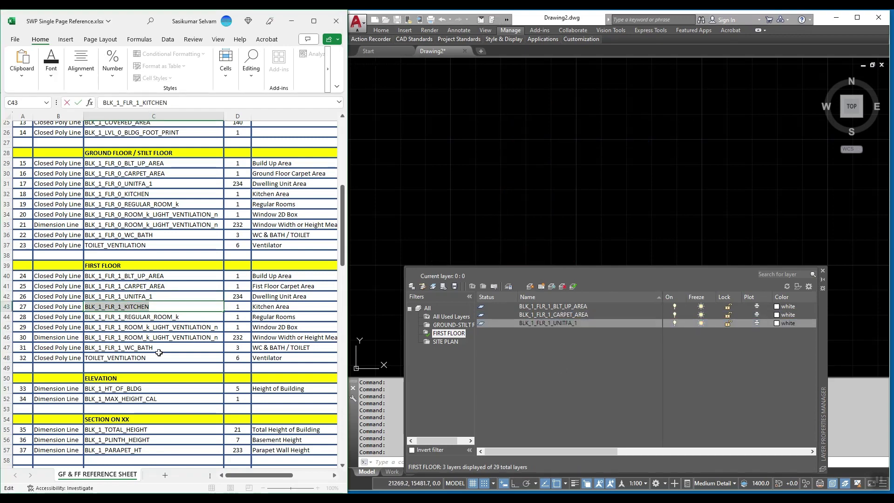
left_click(567, 325)
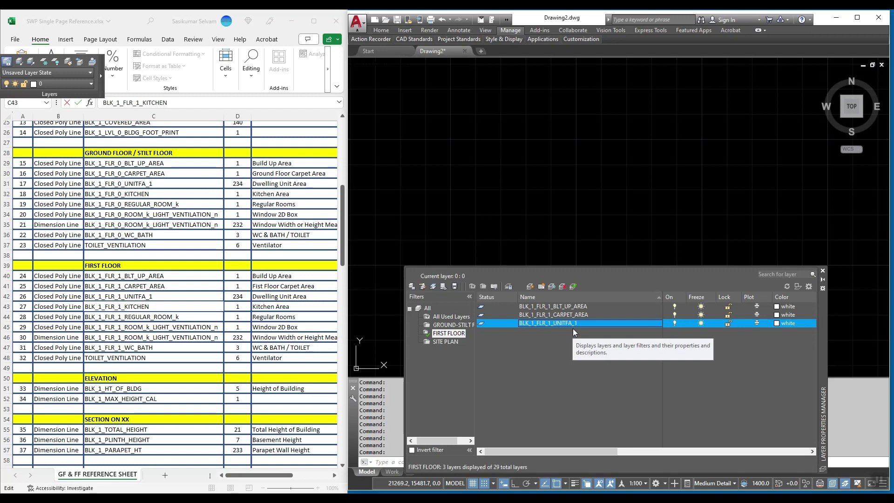
left_click(580, 324)
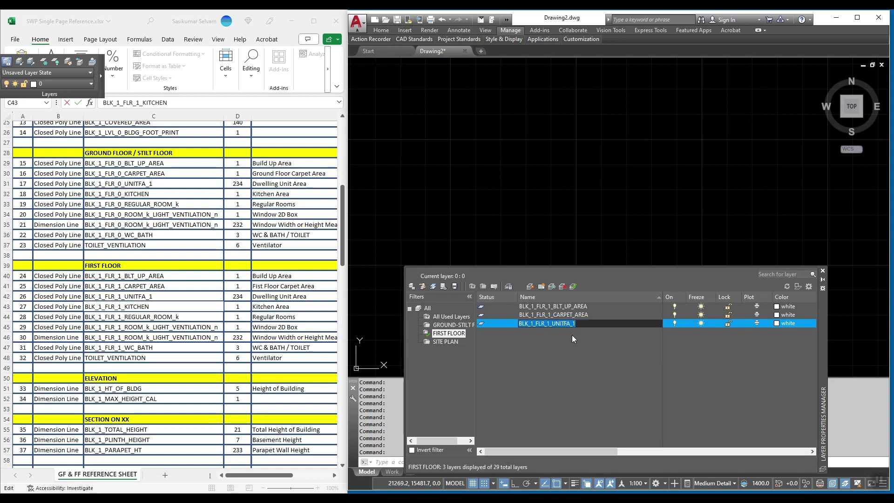
key("Right")
key("BackSpace")
type("2")
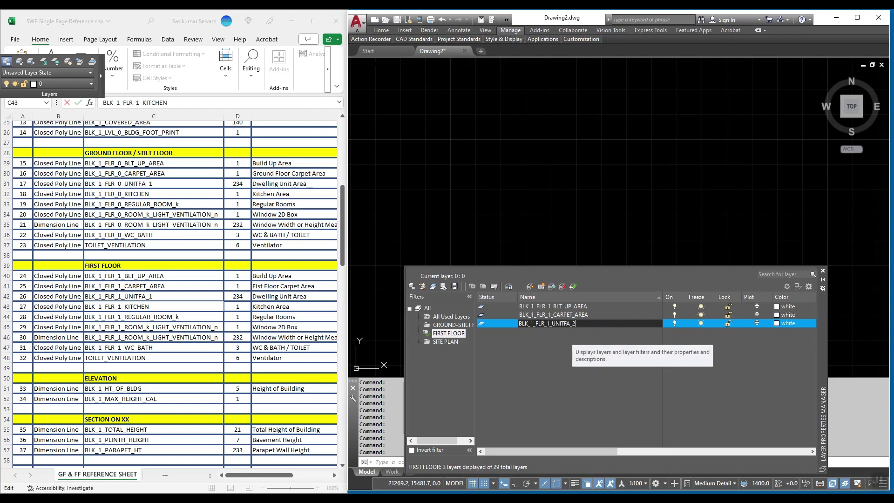
key("Escape")
Create a layer in AutoCAD's FIRST FLOOR group with the copied name BLK_1_FLR_1_KITCHEN
right_click(536, 347)
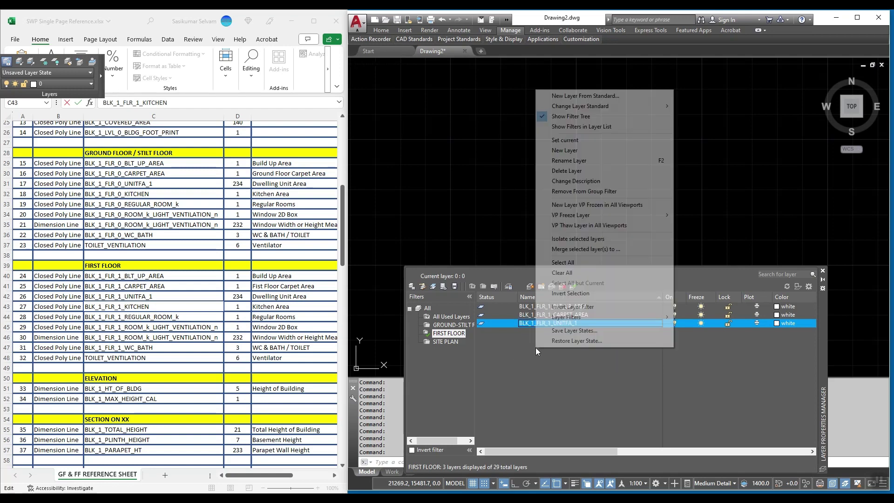
left_click(565, 149)
key("ctrl+v")
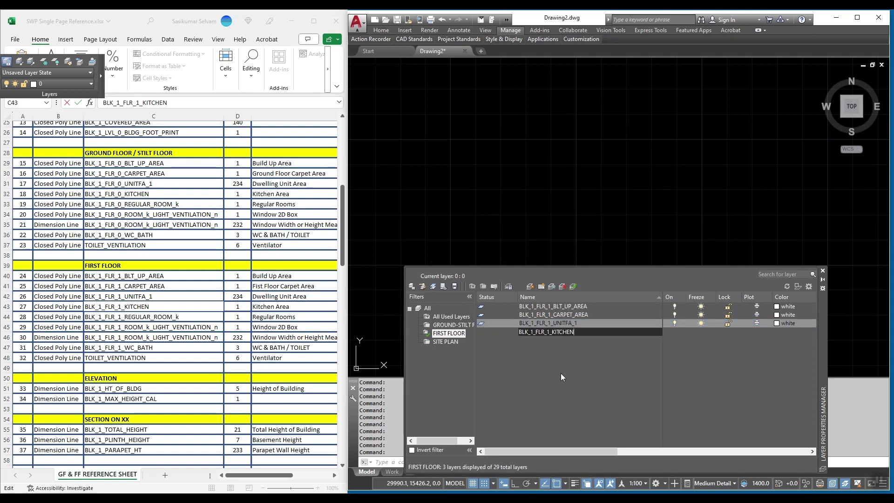
key("Return")
Copy the name BLK_1_FLR_1_REGULAR_ROOM_k from the Excel reference and create a layer with it in AutoCAD's FIRST FLOOR group
double_click(157, 317)
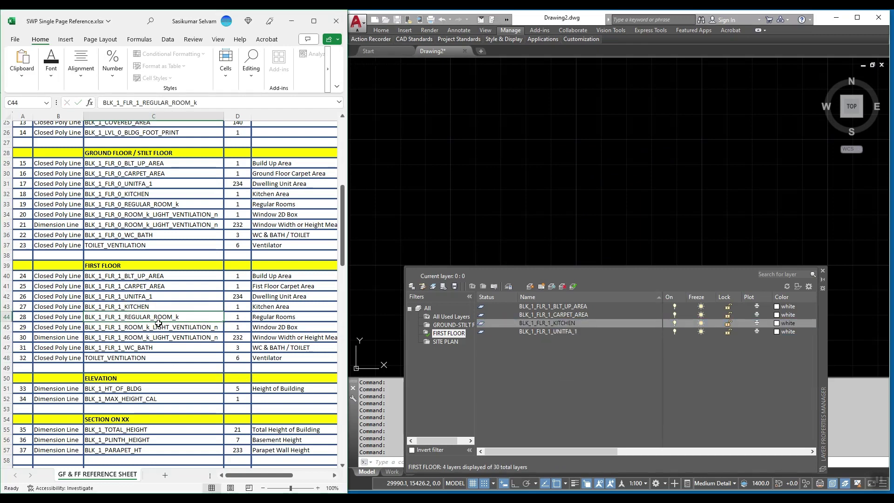
key("ctrl+a")
key("ctrl+c")
right_click(541, 359)
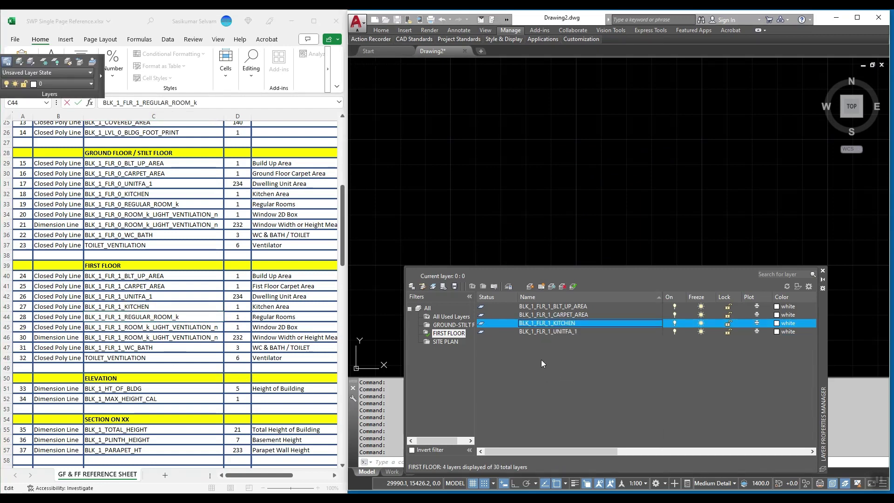
left_click(577, 163)
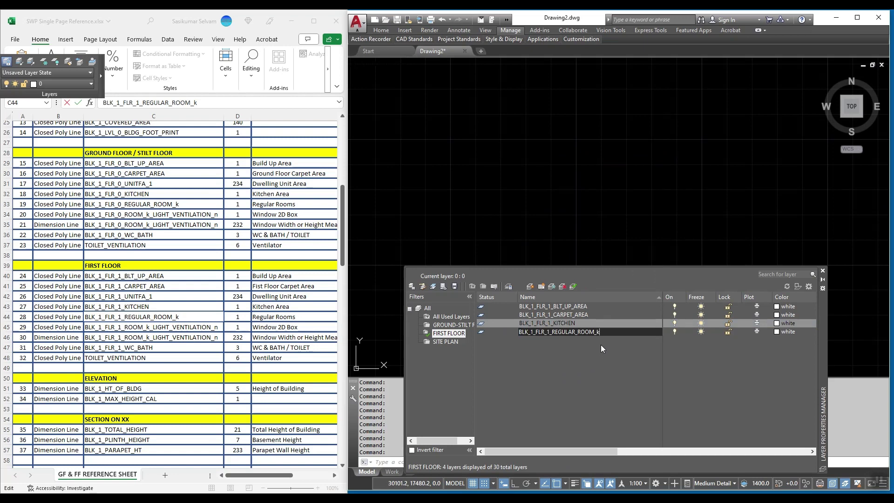
key("ctrl+v")
key("Return")
Copy the name BLK_1_FLR_1_ROOM_k_LIGHT_VENTILATION_n from the Excel reference and create a layer with it in AutoCAD's FIRST FLOOR group
left_click(187, 328)
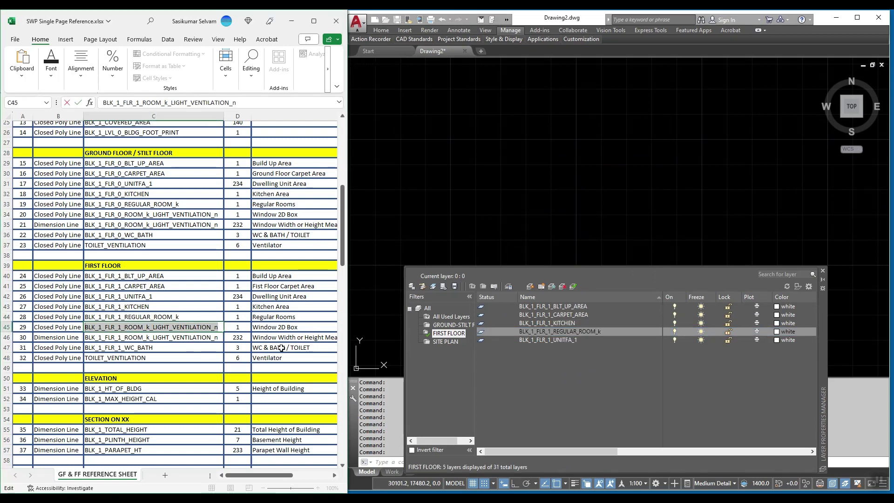
right_click(574, 370)
left_click(597, 177)
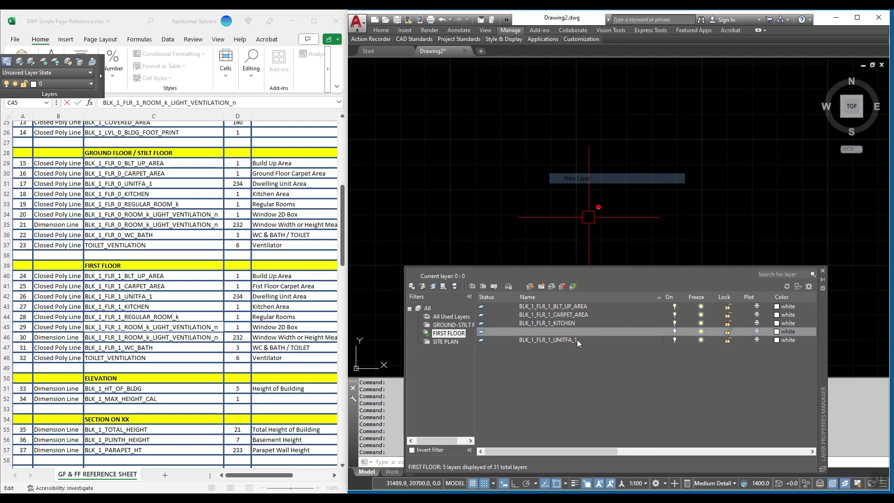
type("BLK_1_FLR_1_ROOM_k_LIGHT_VENTILATION_n")
key("Return")
Copy the name BLK_1_FLR_1_WC_BATH from the Excel reference and create a layer with it in AutoCAD's FIRST FLOOR group
left_click(135, 346)
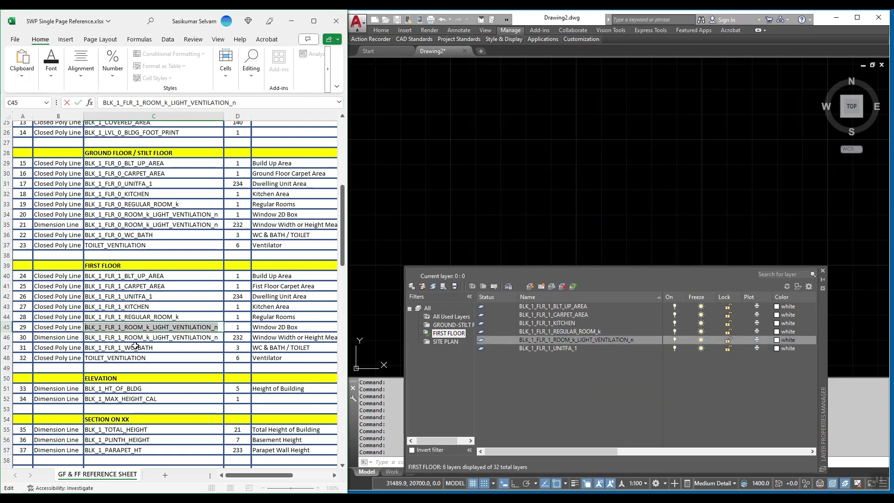
key("F2")
key("shift+Home")
key("ctrl+c")
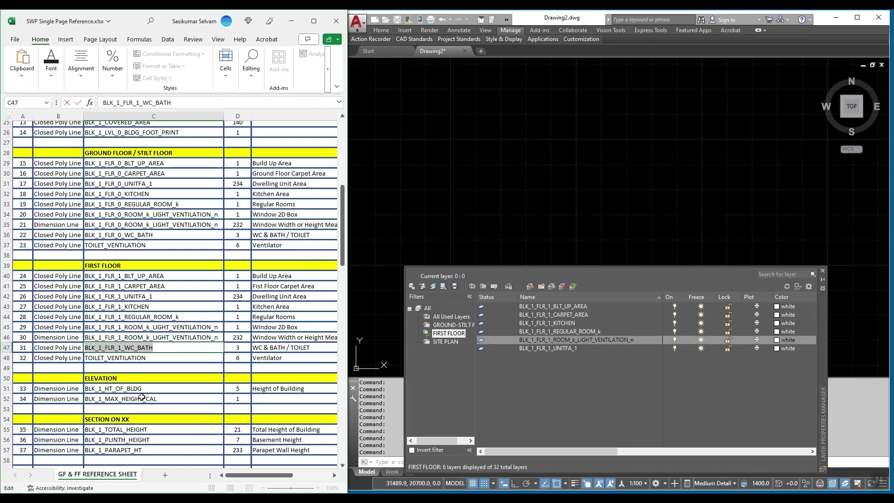
right_click(527, 410)
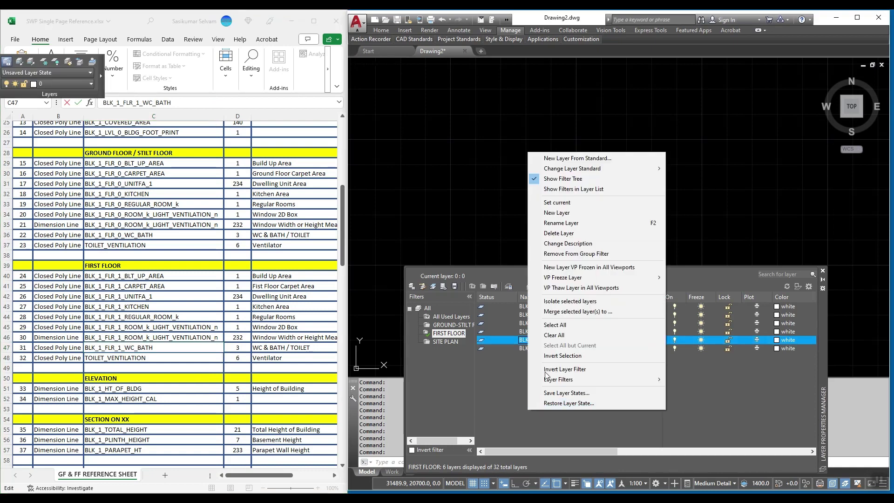
left_click(581, 215)
key("ctrl+v")
key("Return")
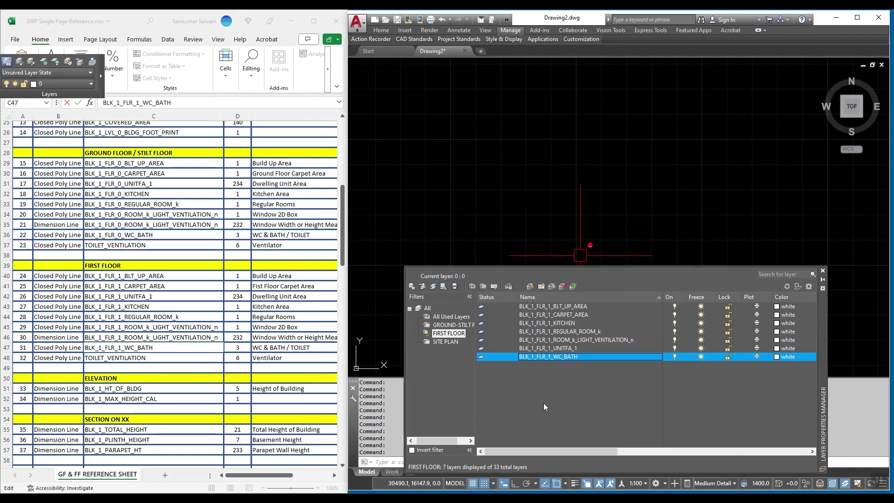
Copy the elevation layer name BLK_1_HT_OF_BLDG from the Excel reference
left_click(138, 375)
scroll(138, 375, "down", 1)
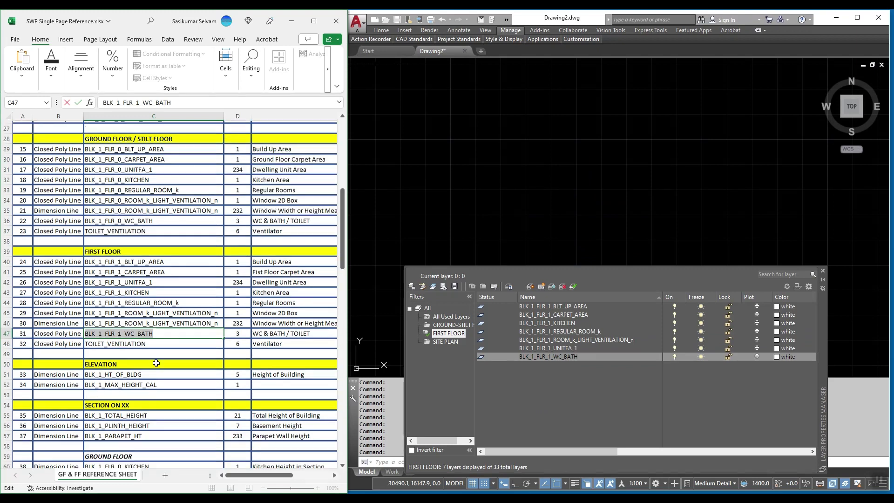
double_click(154, 360)
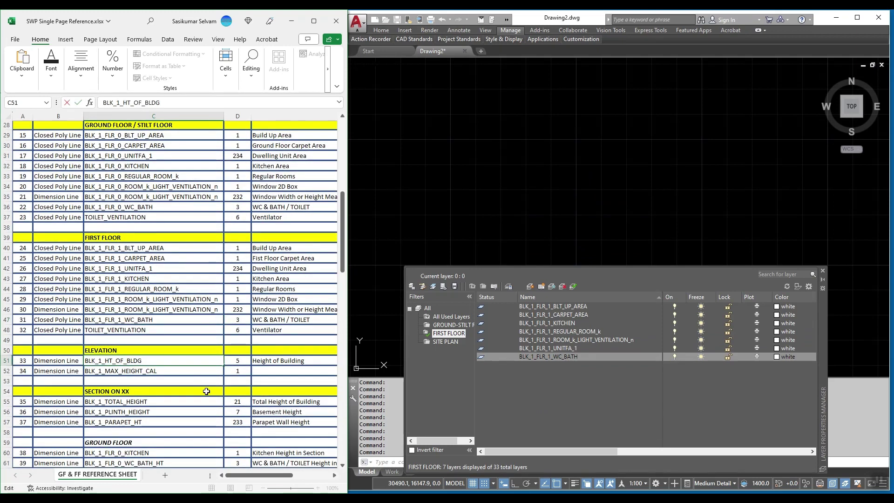
key("shift+Home")
key("ctrl+c")
Create a new layer group filter named ELEVATION under All in AutoCAD
left_click(604, 397)
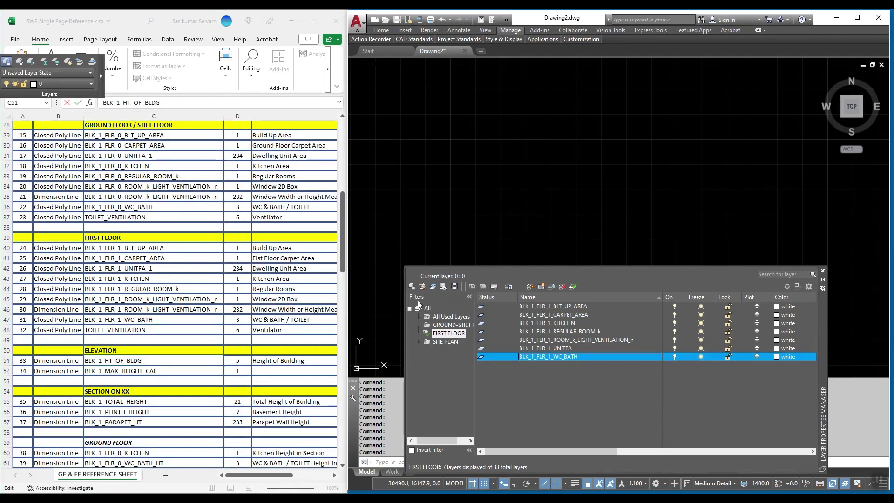
left_click(428, 309)
right_click(432, 311)
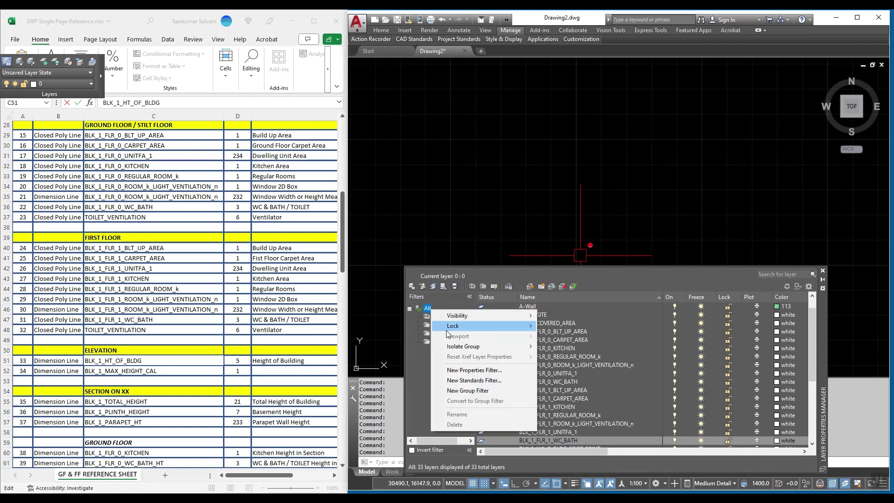
left_click(483, 390)
type("E")
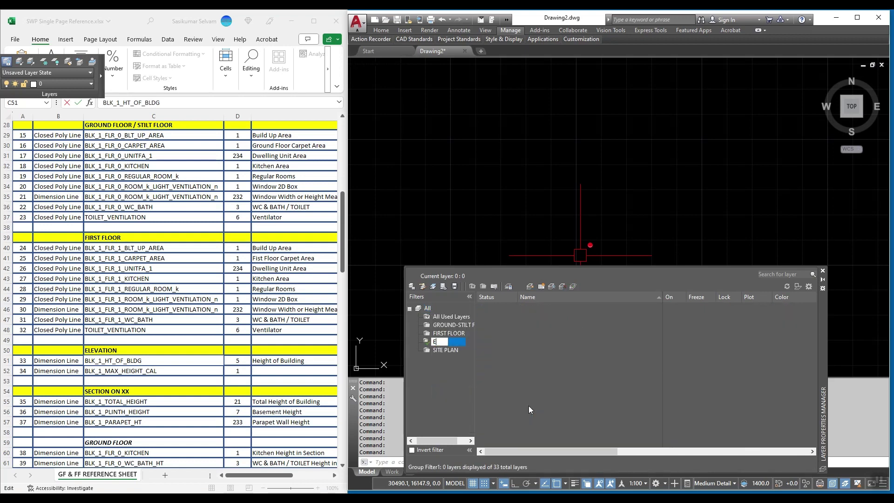
type("LEVATION")
key("Return")
Create a layer in the ELEVATION group with the copied name BLK_1_HT_OF_BLDG
right_click(529, 406)
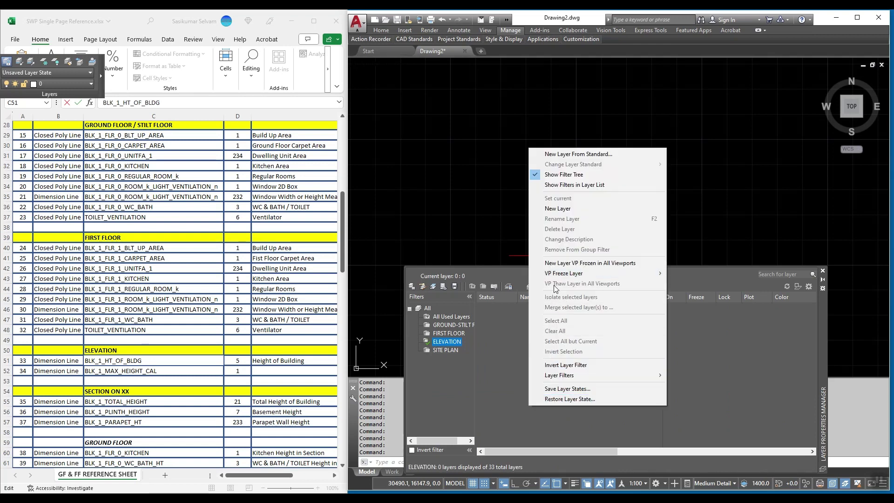
left_click(558, 209)
key("ctrl+v")
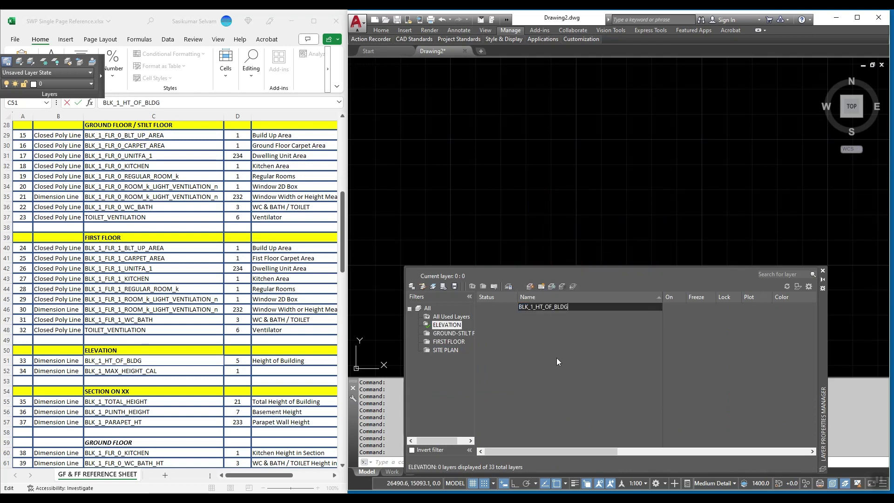
key("Return")
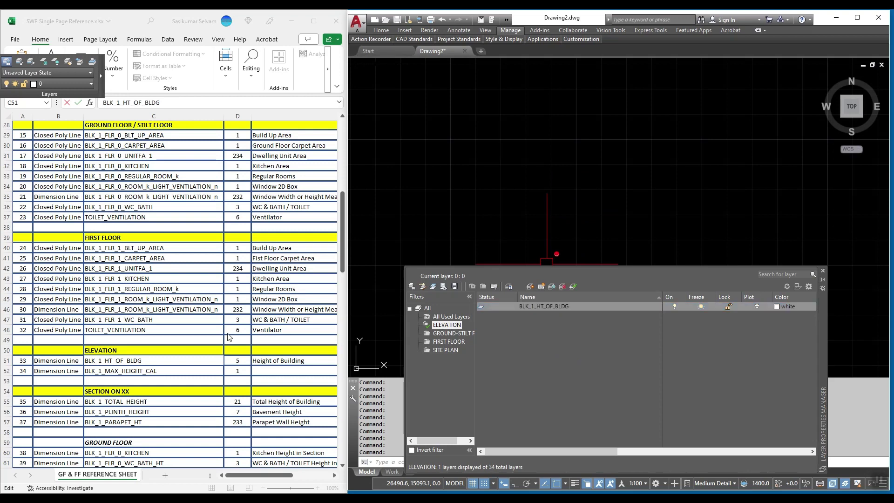
Copy the name BLK_1_MAX_HEIGHT_CAL from the Excel reference and create a layer with it in AutoCAD's ELEVATION group
left_click(138, 374)
key("F2")
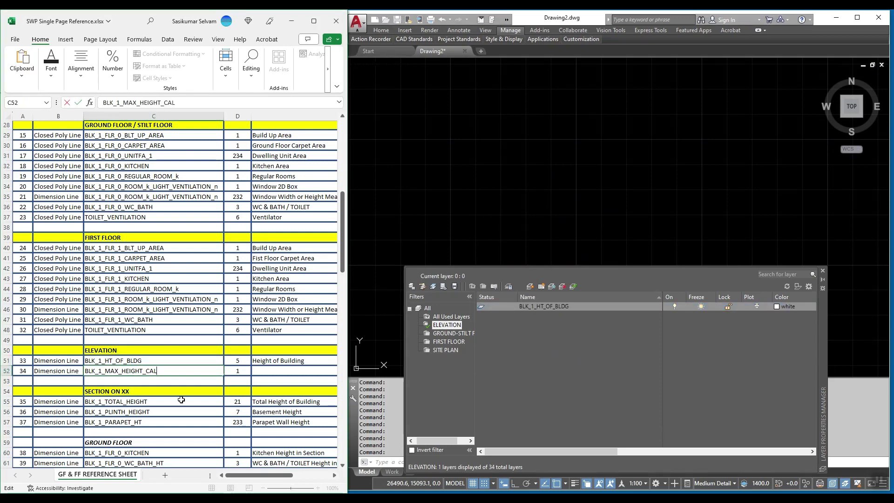
key("shift+Home")
key("ctrl+c")
left_click(555, 368)
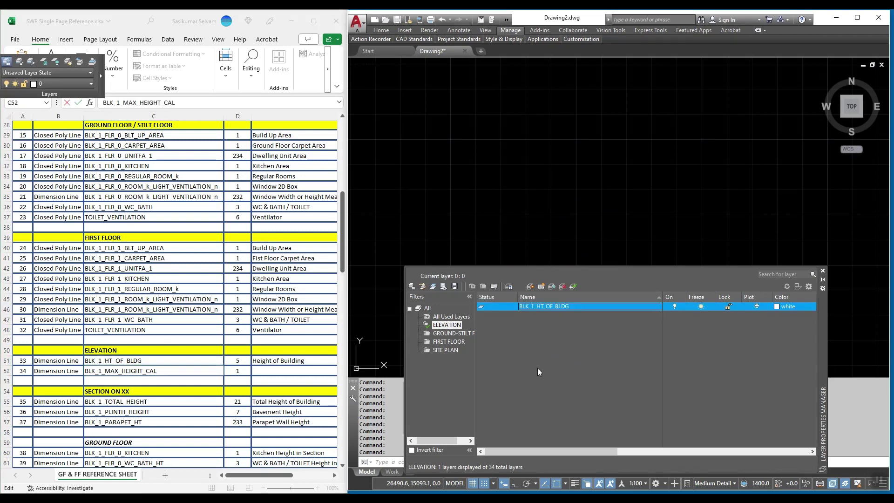
right_click(537, 368)
left_click(578, 171)
key("ctrl+v")
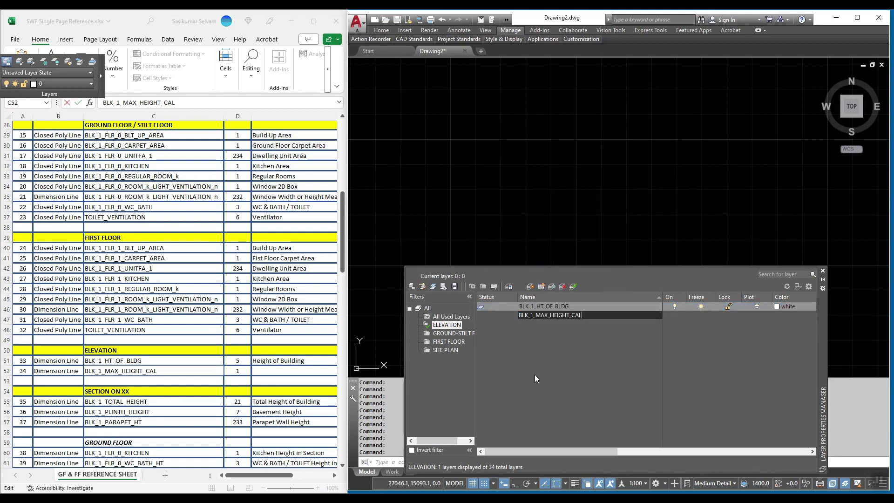
key("Return")
Copy the section layer name BLK_1_TOTAL_HEIGHT from the Excel reference
left_click(135, 401)
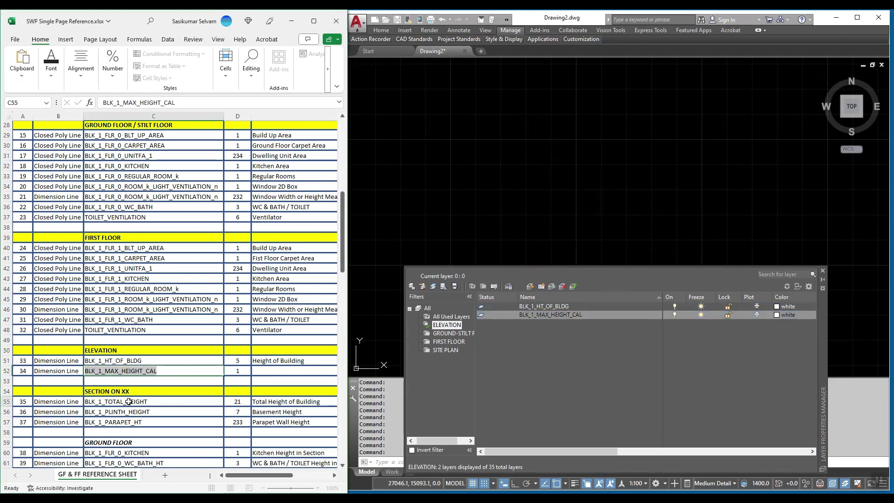
key("F2")
key("shift+Home")
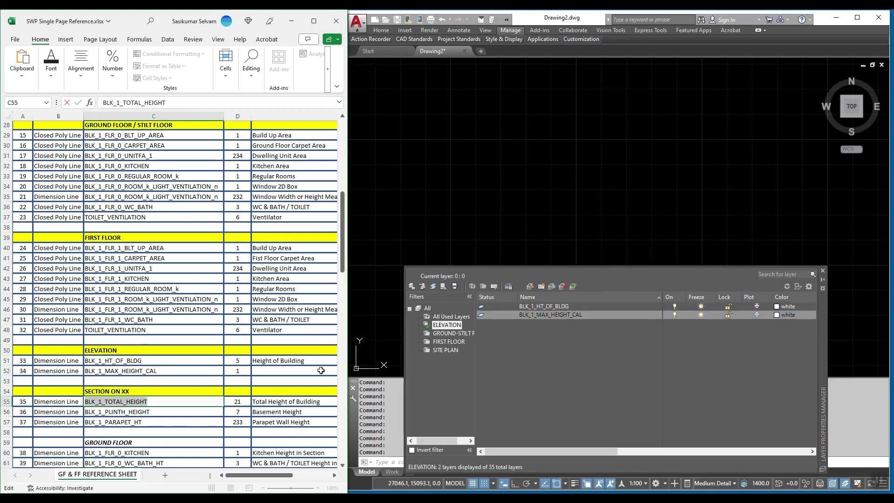
key("ctrl+c")
key("Escape")
Create a new layer group filter named SECTION under All in AutoCAD
left_click(427, 308)
right_click(429, 310)
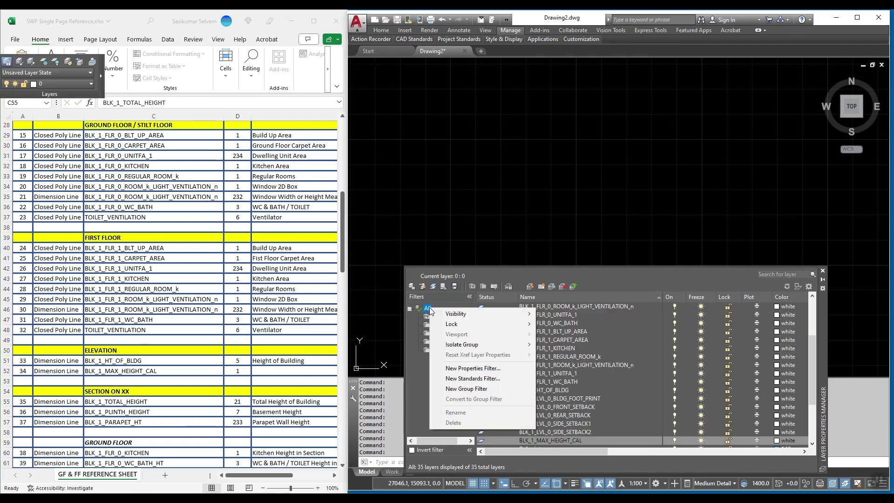
left_click(488, 387)
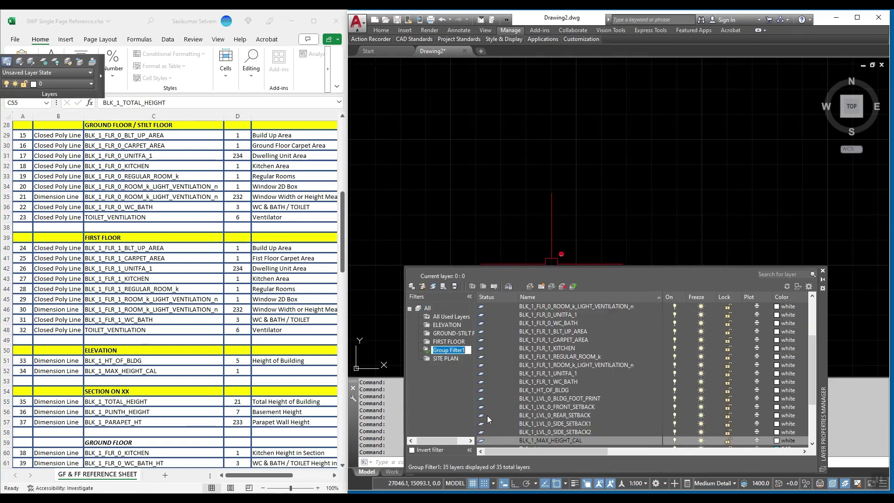
type("SECTION")
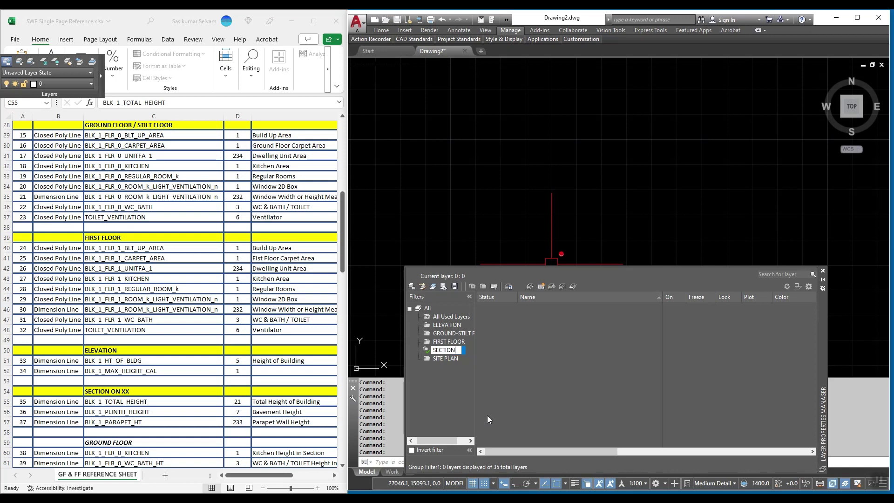
key("Return")
Create a layer in the SECTION group with the copied name BLK_1_TOTAL_HEIGHT
right_click(507, 413)
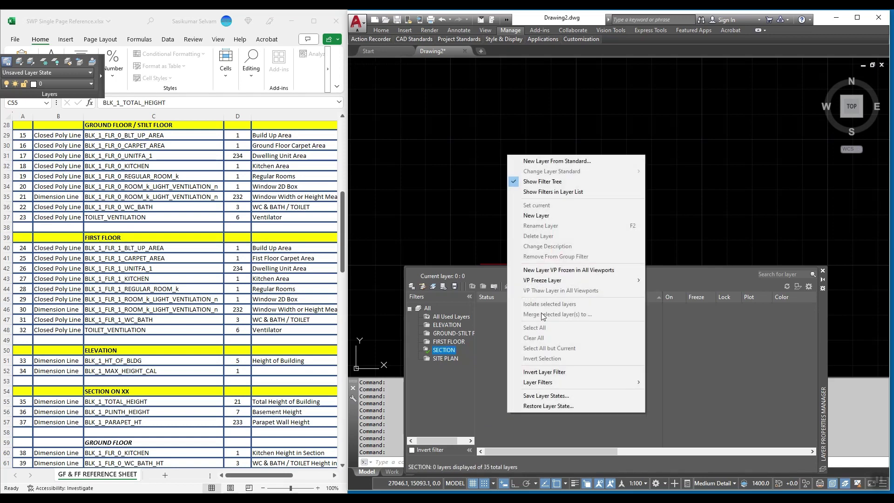
left_click(538, 214)
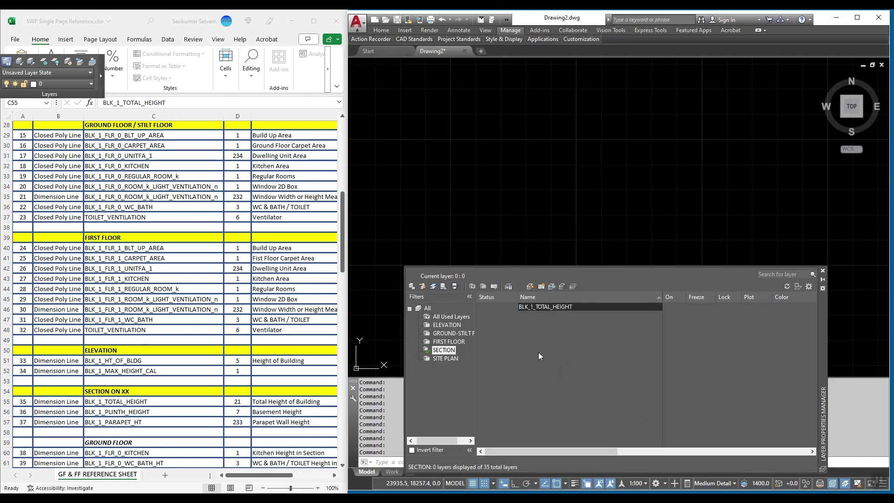
left_click(560, 359)
Copy the name BLK_1_PLINTH_HEIGHT from the Excel reference and create a layer with it in AutoCAD's SECTION group
double_click(156, 413)
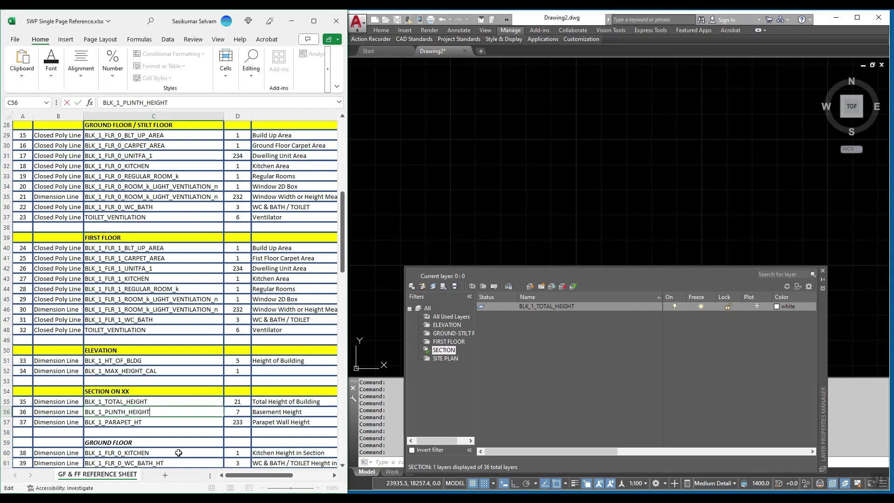
key("shift+Home")
right_click(539, 403)
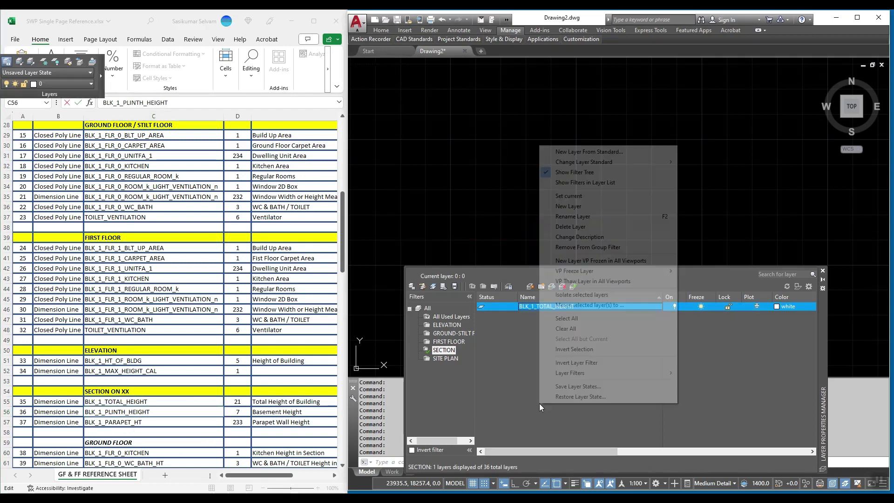
left_click(589, 207)
key("ctrl+v")
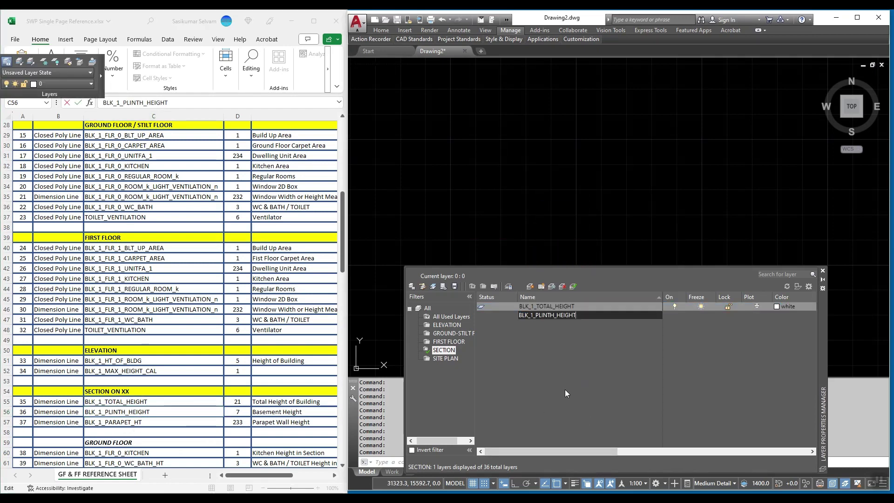
left_click(565, 389)
Copy the name BLK_1_PARAPET_HT from the Excel reference and create a layer with it in AutoCAD's SECTION group
left_click(123, 424)
key("F2")
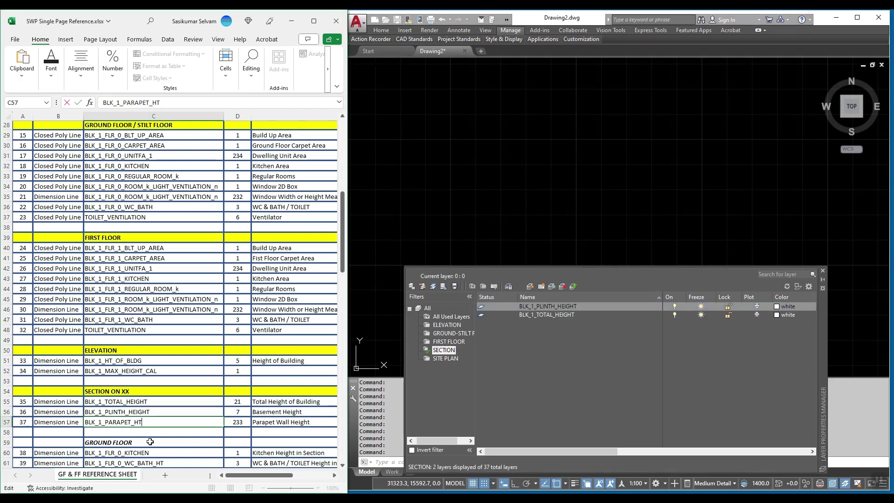
key("shift+Home")
left_click(549, 361)
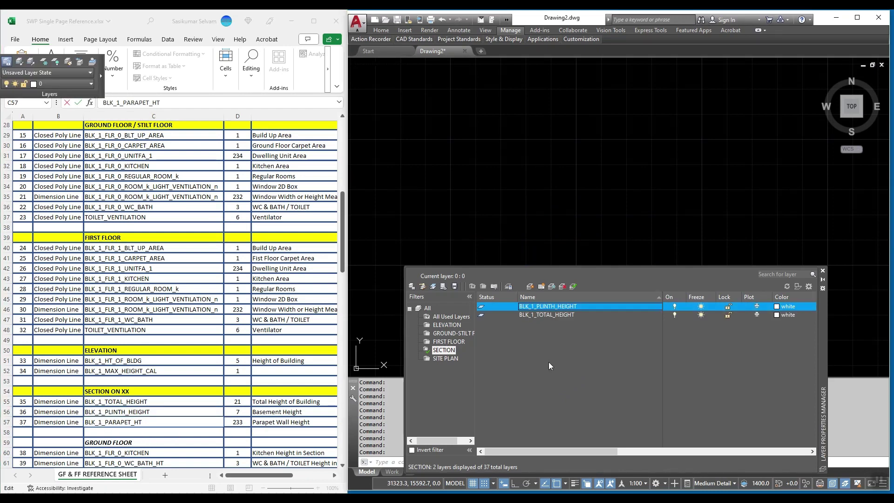
right_click(530, 395)
left_click(580, 198)
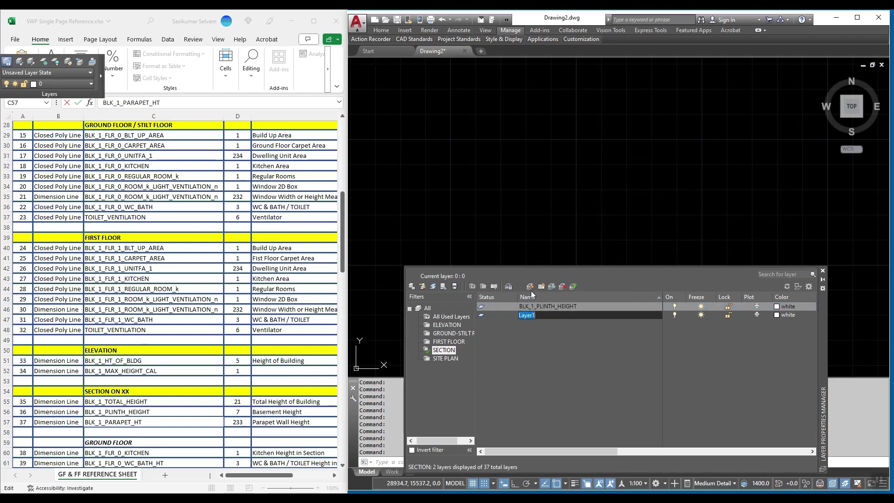
key("ctrl+v")
left_click(560, 365)
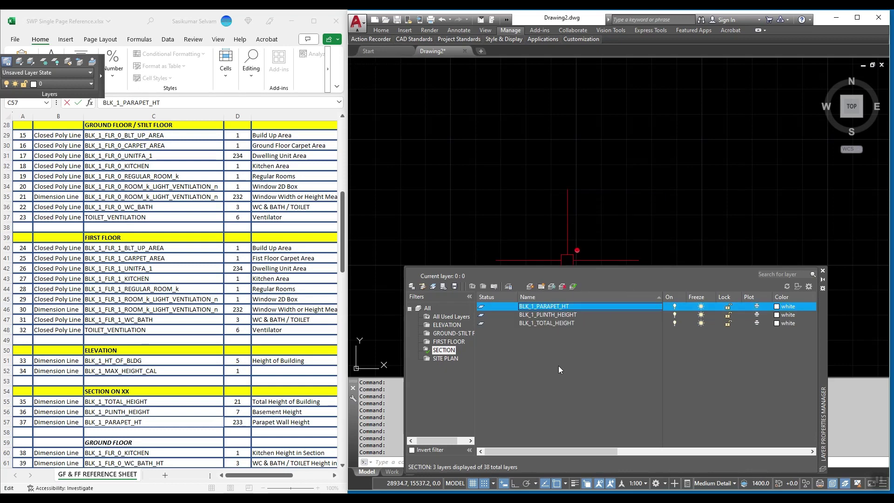
left_click(574, 385)
Copy the layer name BLK_1_FLR_0_KITCHEN from the section's ground floor rows in the Excel reference
scroll(168, 413, "down", 4)
left_click(144, 390)
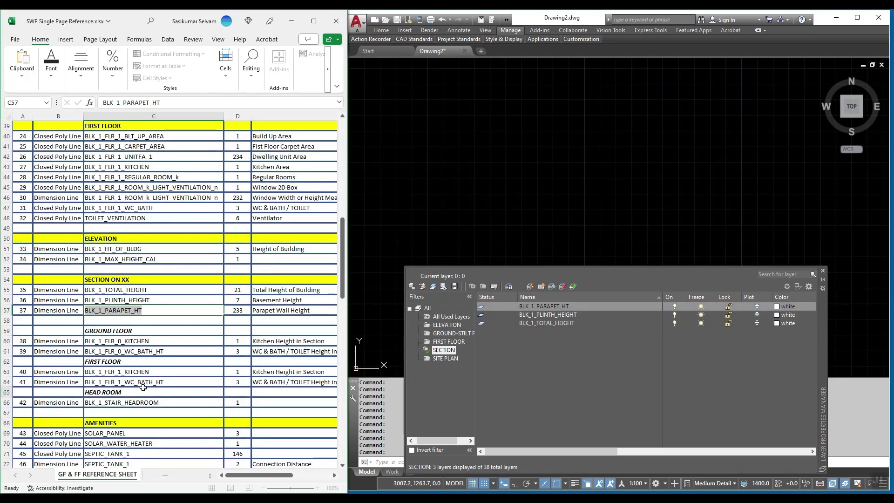
double_click(142, 344)
double_click(141, 342)
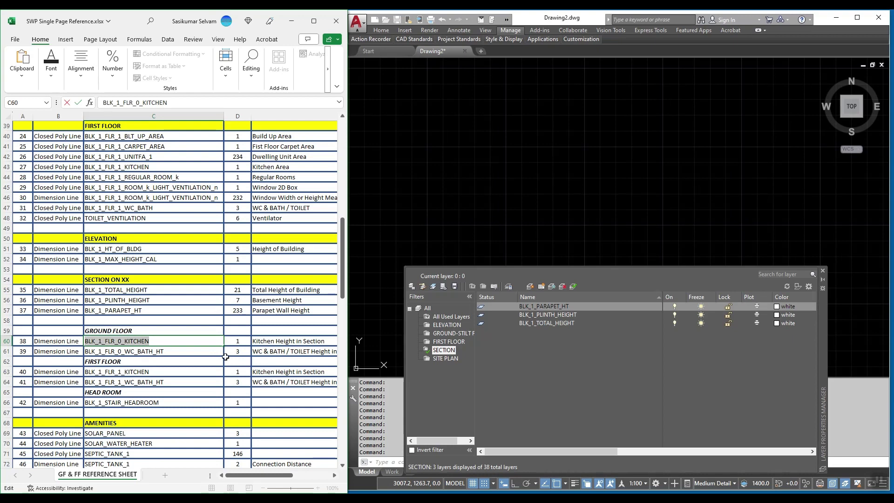
Create a new group filter named GROUND FLOOR under the SECTION group in AutoCAD
left_click(518, 369)
right_click(452, 353)
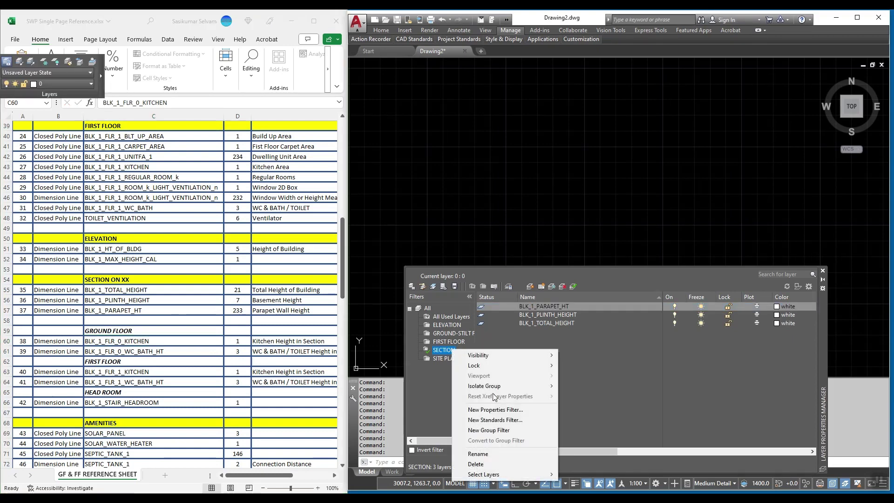
left_click(518, 430)
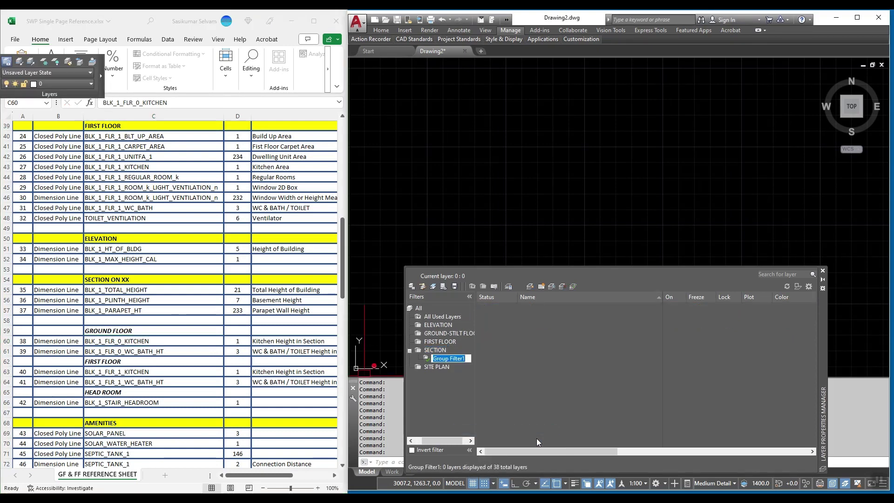
type("GROUND")
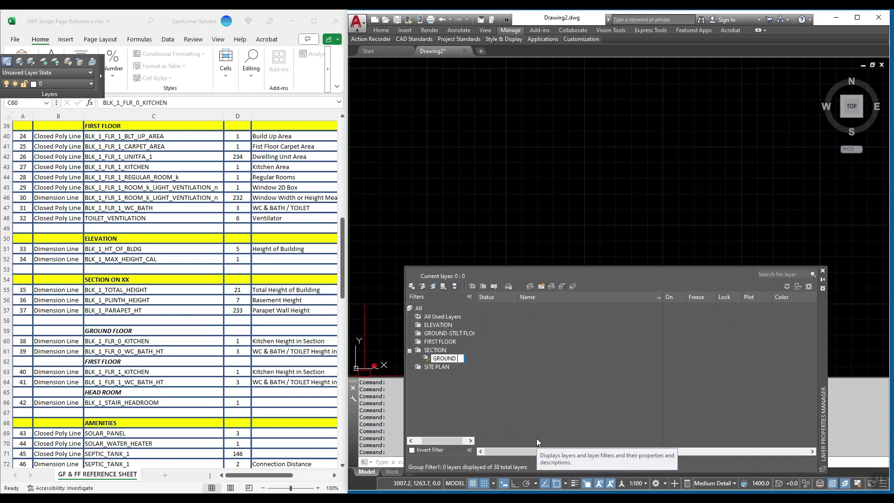
type(" FLOOR")
key("Return")
Add a new layer in the GROUND FLOOR group and try to give it the copied name BLK_1_FLR_0_KITCHEN
right_click(509, 419)
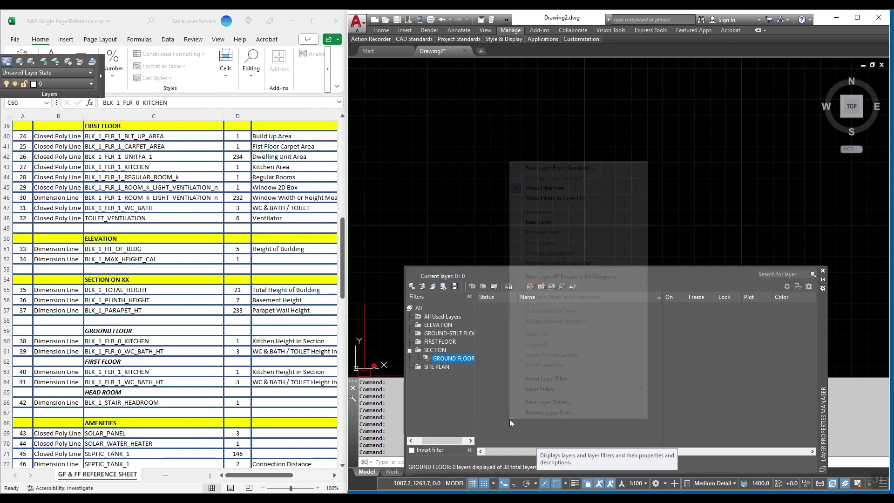
left_click(548, 222)
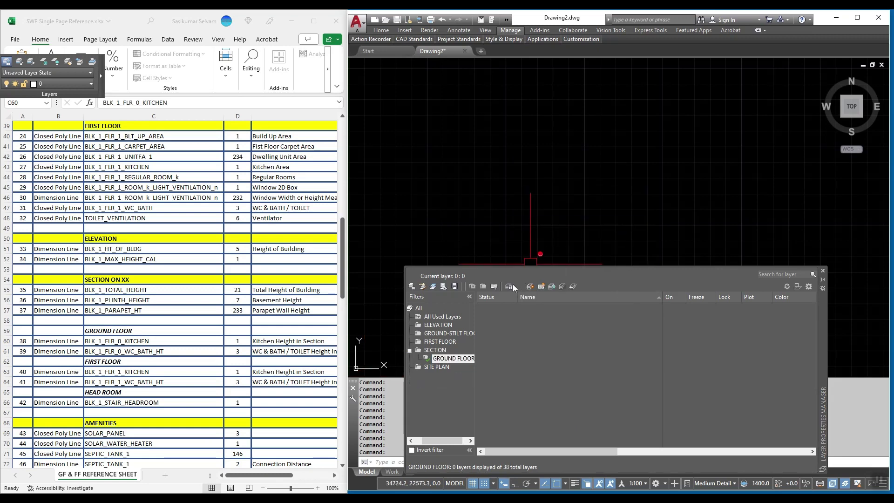
key("ctrl+v")
key("Return")
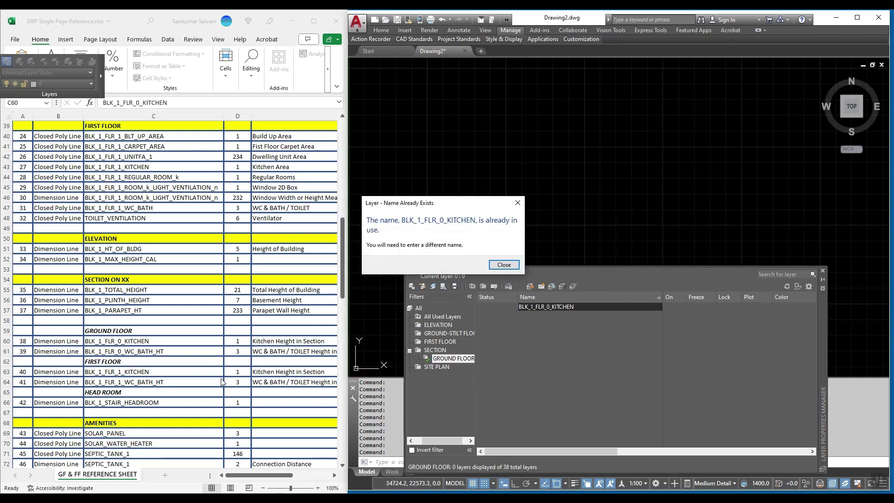
left_click(504, 264)
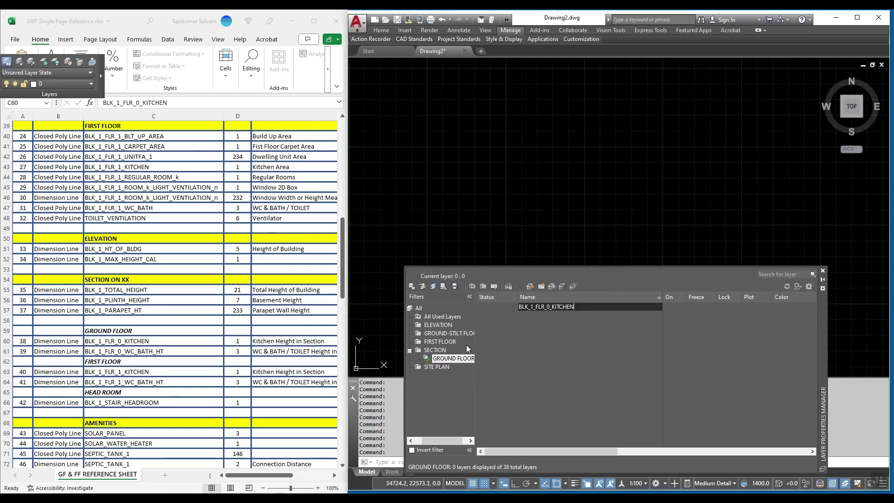
Copy the name BLK_1_FLR_0_WC_BATH_HT from the Excel reference and give it to the new layer in AutoCAD's GROUND FLOOR group
left_click(142, 354)
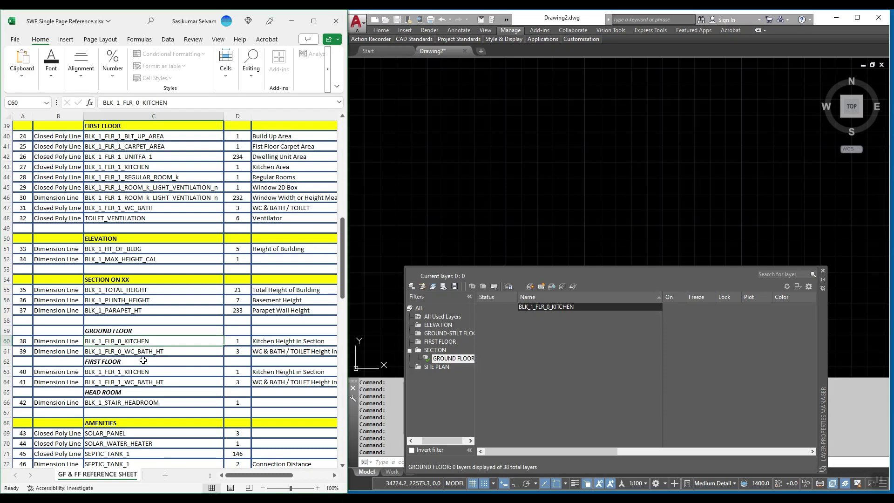
key("F2")
key("ctrl+a")
key("ctrl+c")
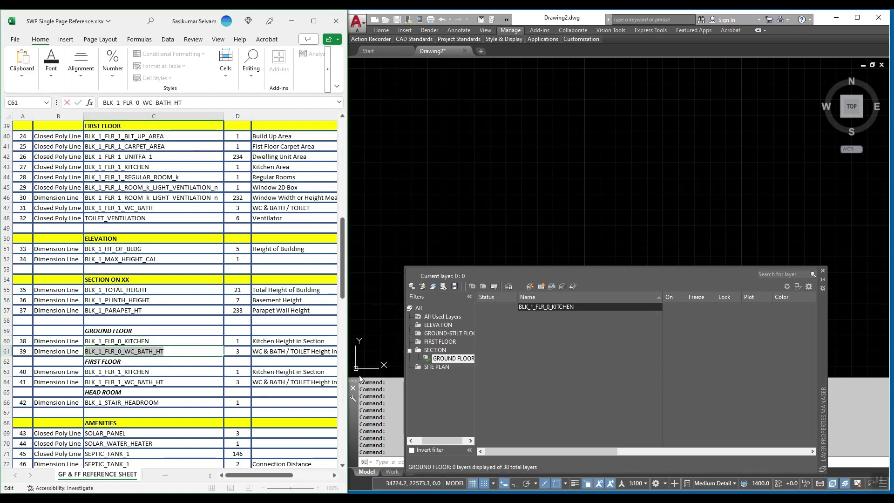
left_click(567, 310)
left_click(504, 265)
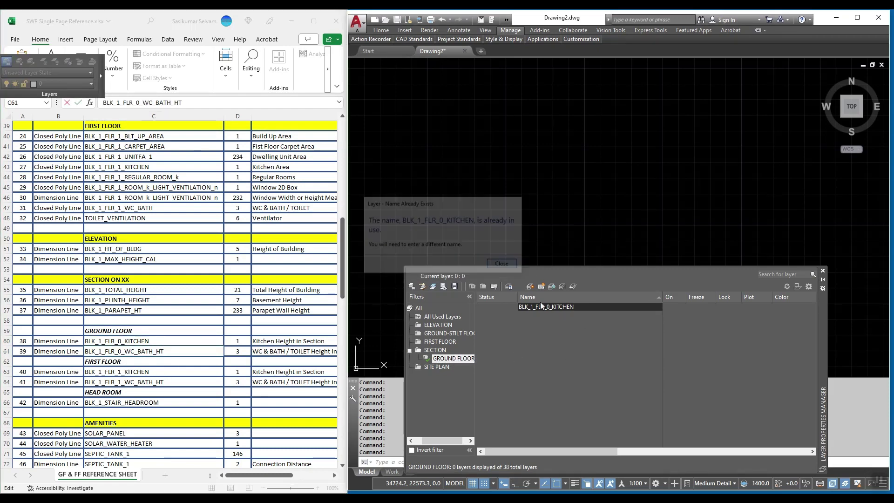
key("ctrl+a")
key("ctrl+v")
key("Return")
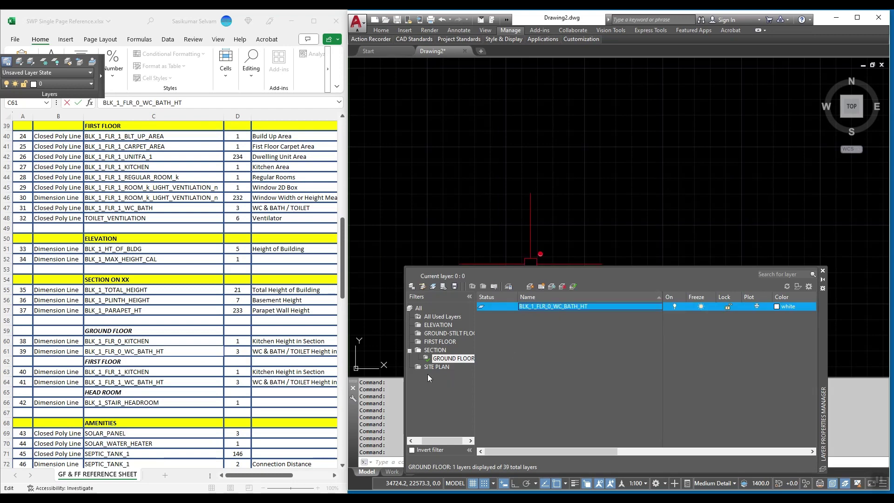
Copy the name BLK_1_FLR_1_WC_BATH_HT from Excel and add a group filter under SECTION in AutoCAD, trying the name FIRST FLOOR
left_click(119, 381)
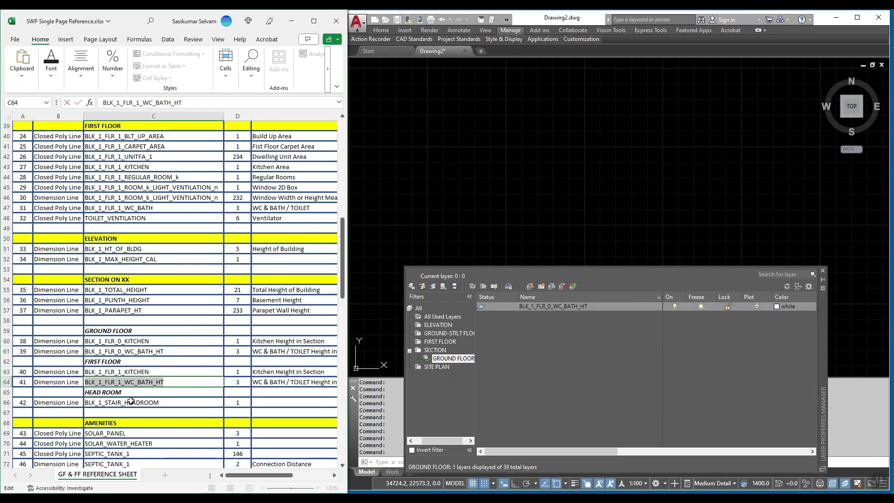
left_click(437, 350)
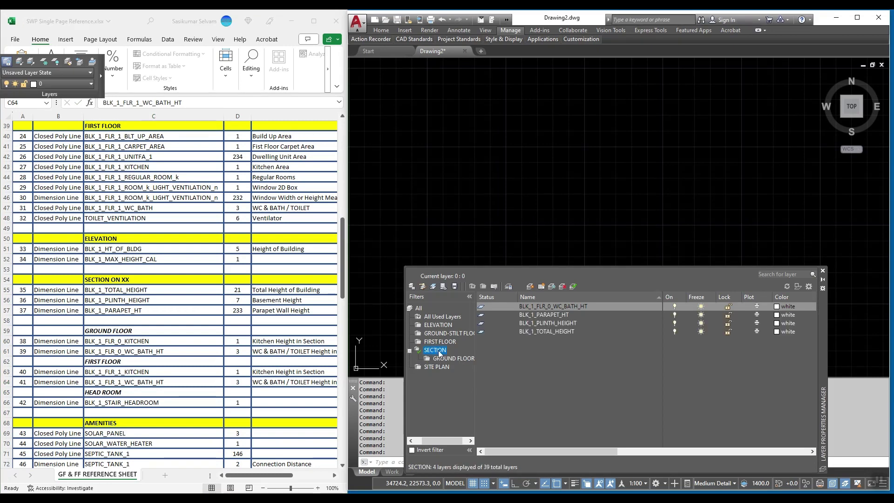
right_click(437, 350)
left_click(484, 431)
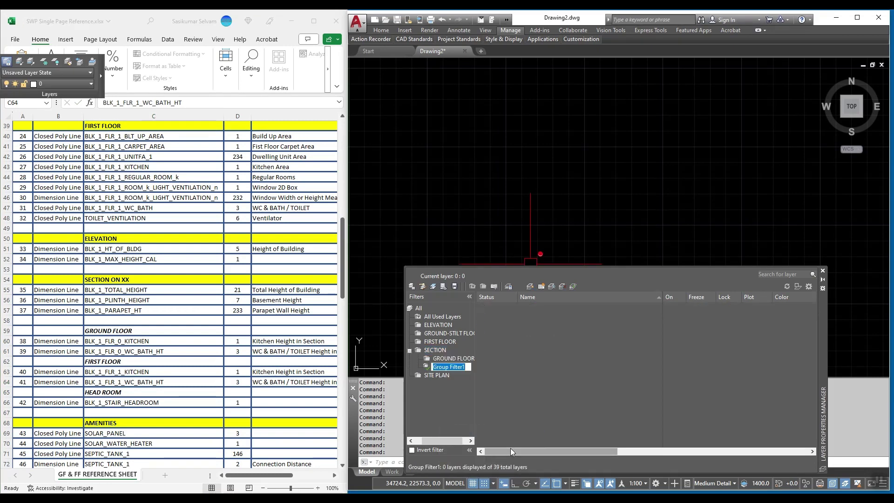
type("FIRST FLOOR")
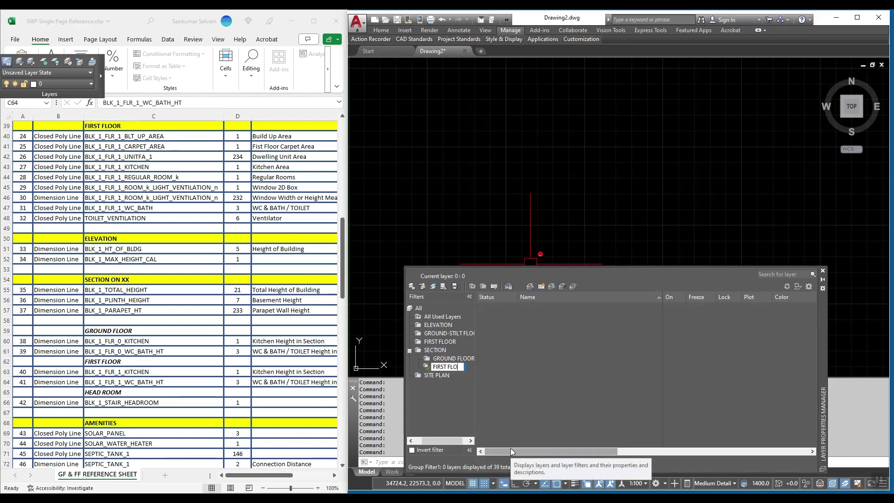
key("Return")
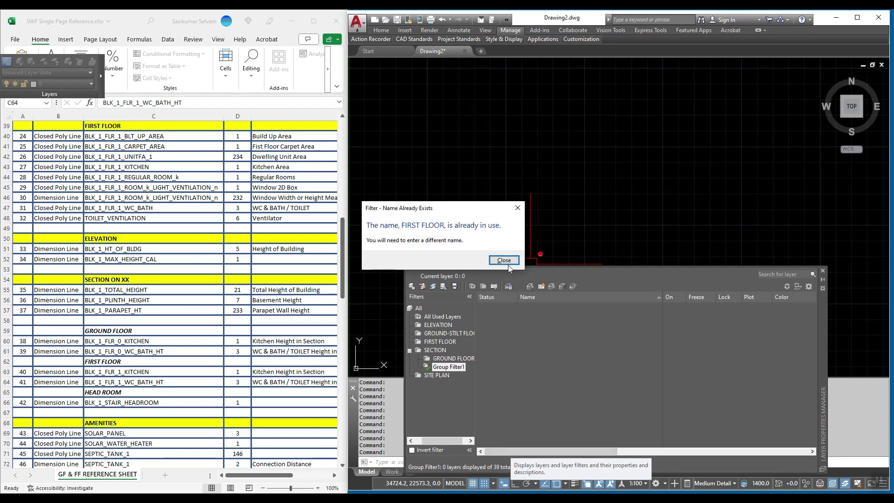
left_click(504, 260)
key("F2")
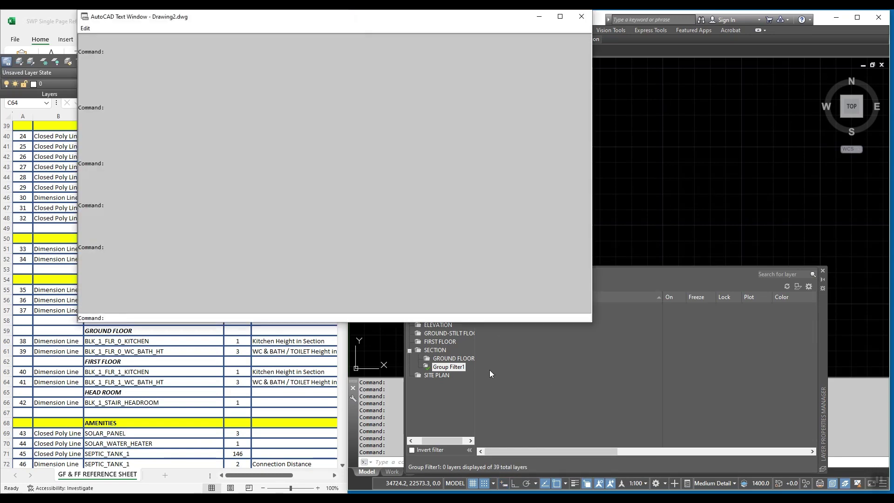
key("F2")
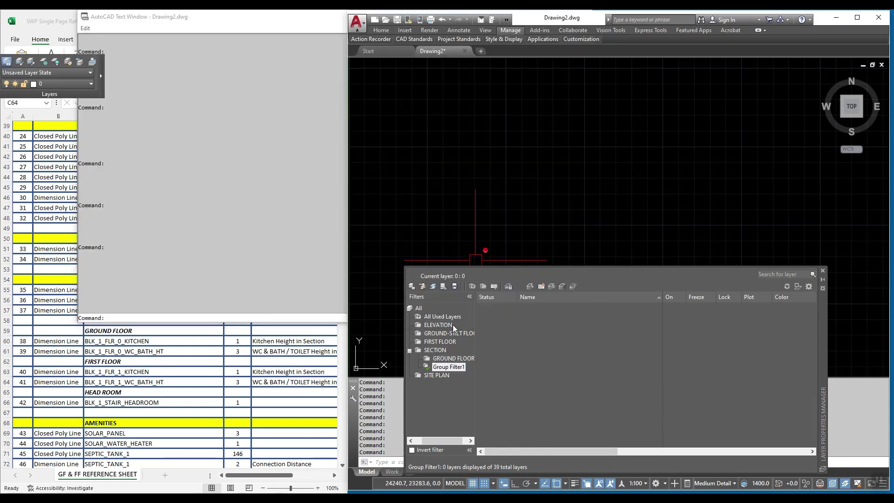
left_click(240, 31)
left_click(579, 17)
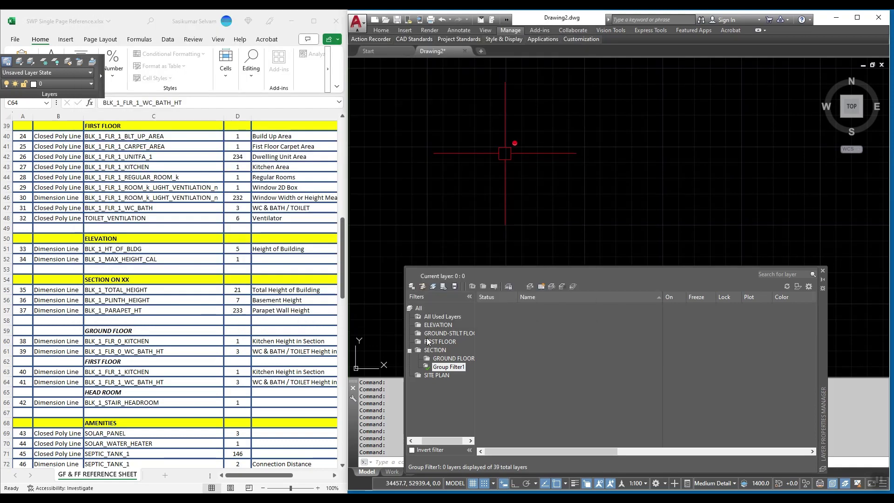
Rename the new group filter under SECTION as SECTION FF
left_click(452, 367)
type("SEC")
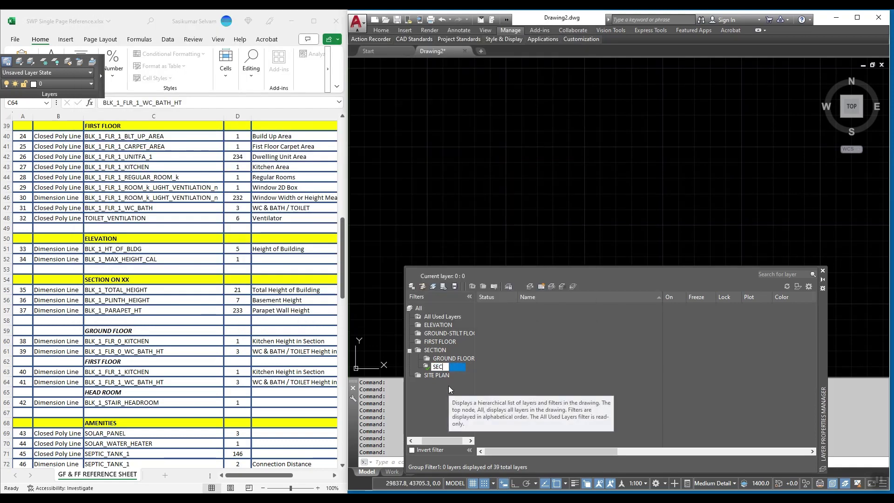
type("TION FF")
key("Return")
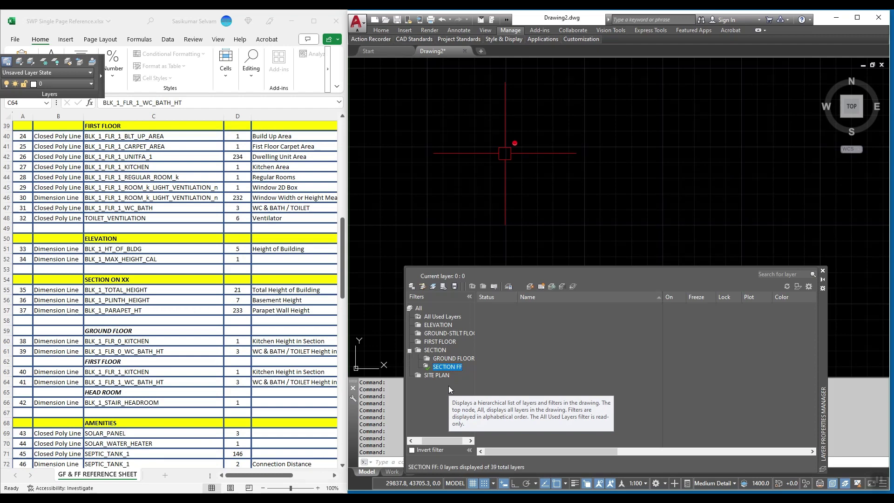
Create a layer in the SECTION FF group with the copied name BLK_1_FLR_1_WC_BATH_HT
right_click(560, 368)
left_click(605, 170)
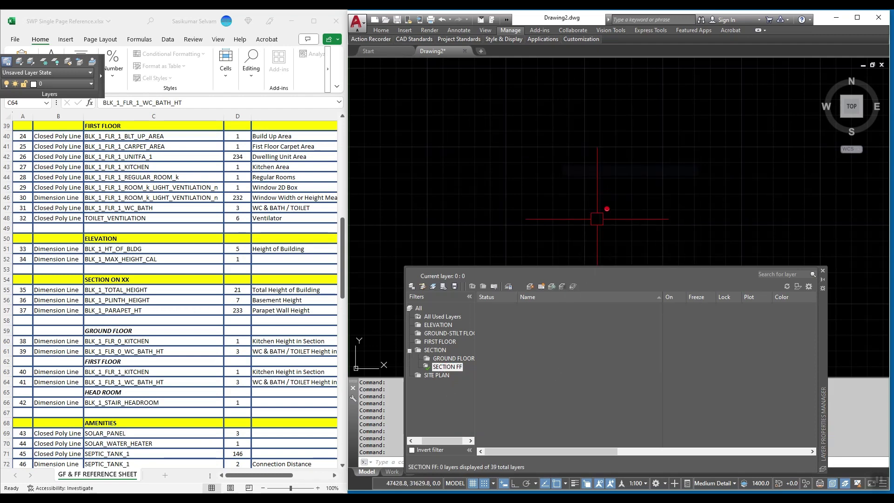
type("BLK_1_FLR_1_WC_BATH_HT")
key("Return")
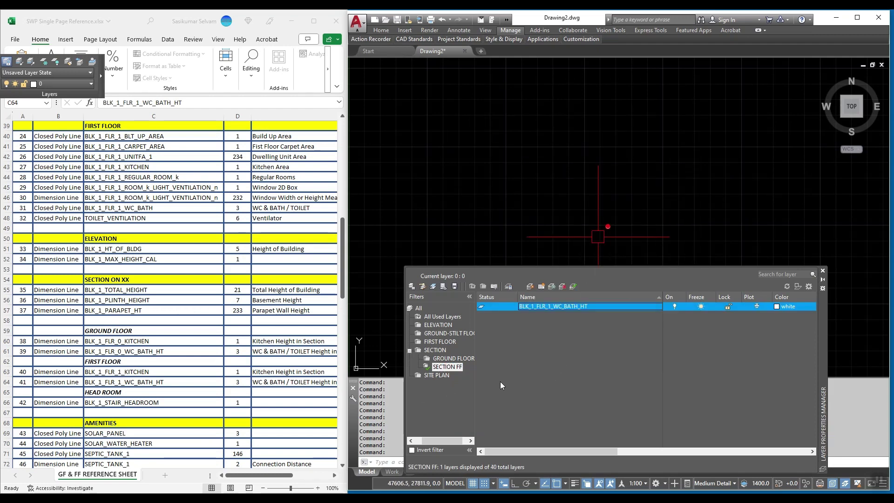
Copy the name BLK_1_STAIR_HEADROOM from the Excel reference and create a group filter named HEAD ROOM under SECTION in AutoCAD
left_click(103, 403)
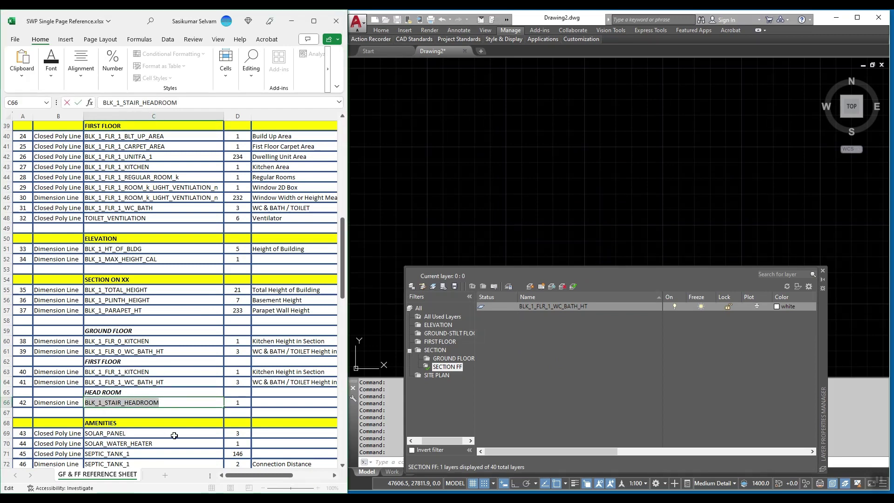
left_click(405, 357)
left_click(435, 351)
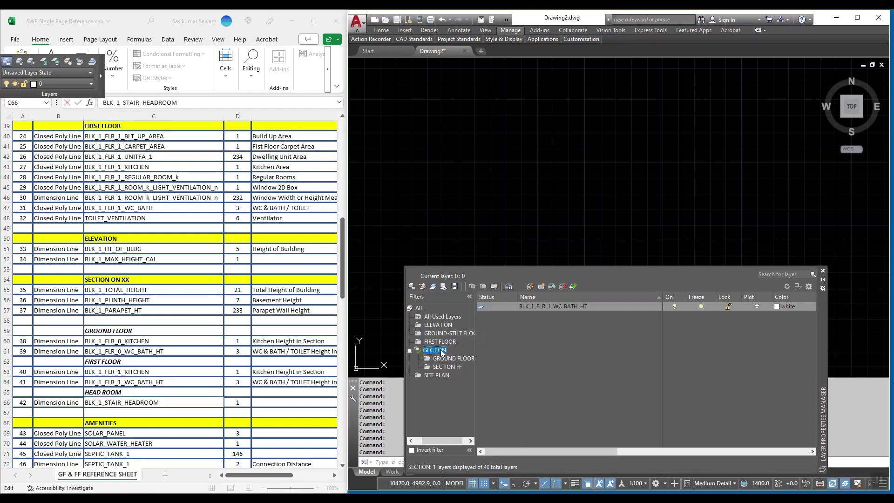
right_click(441, 350)
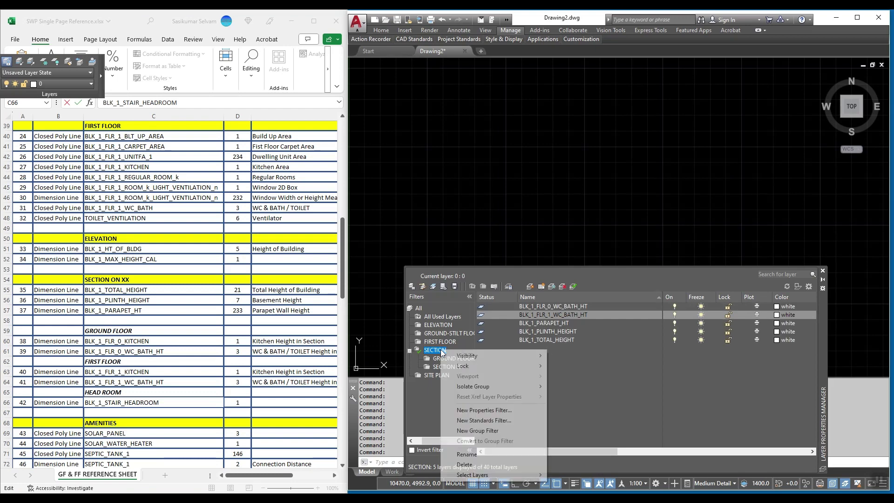
left_click(484, 431)
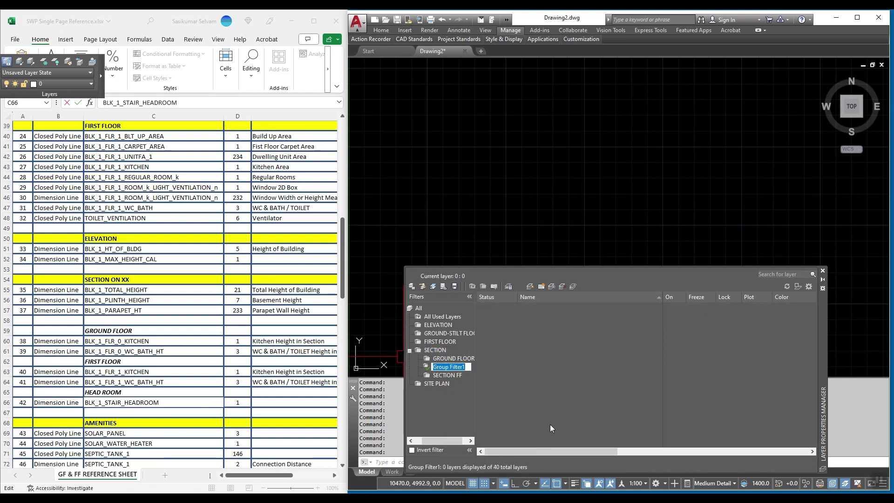
type("HEAD")
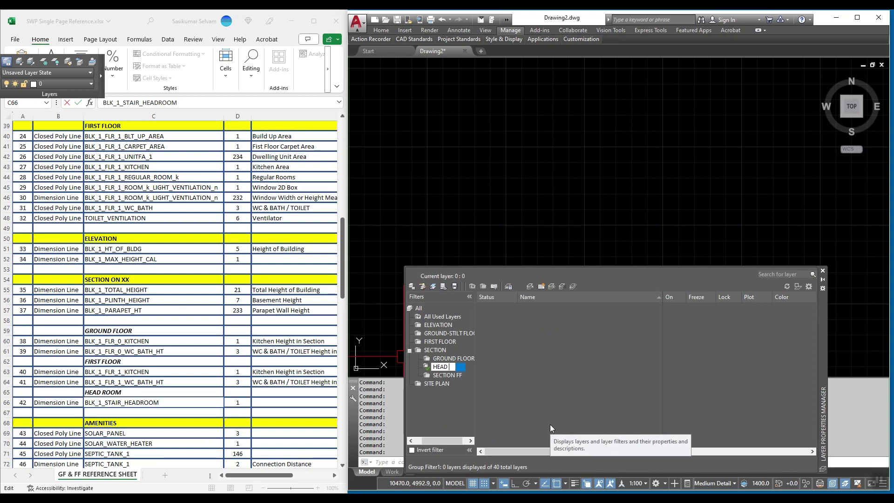
type(" ROOM")
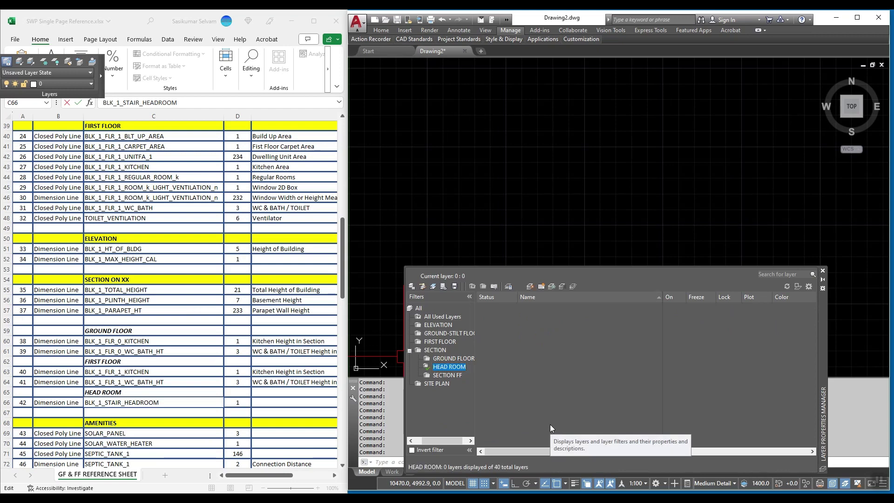
key("Return")
Create a layer in the HEAD ROOM group with the copied name BLK_1_STAIR_HEADROOM
right_click(549, 423)
left_click(573, 242)
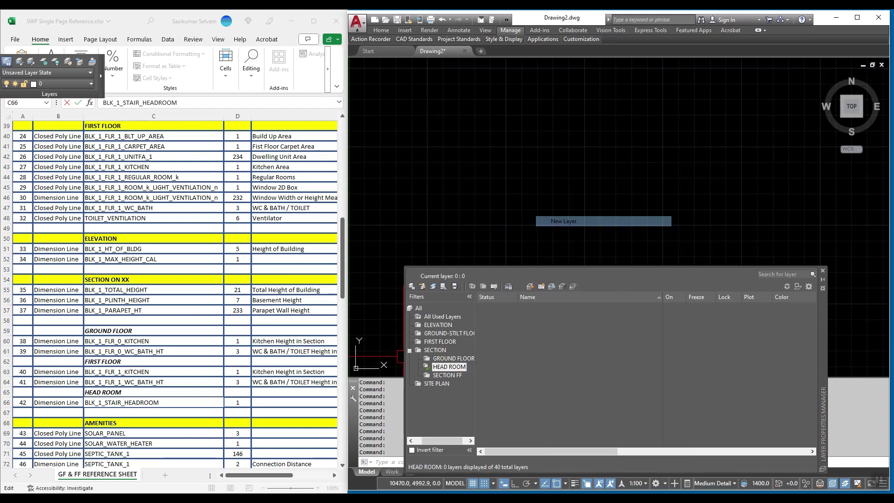
type("BLK_1_STAIR_HEADROOM")
key("Return")
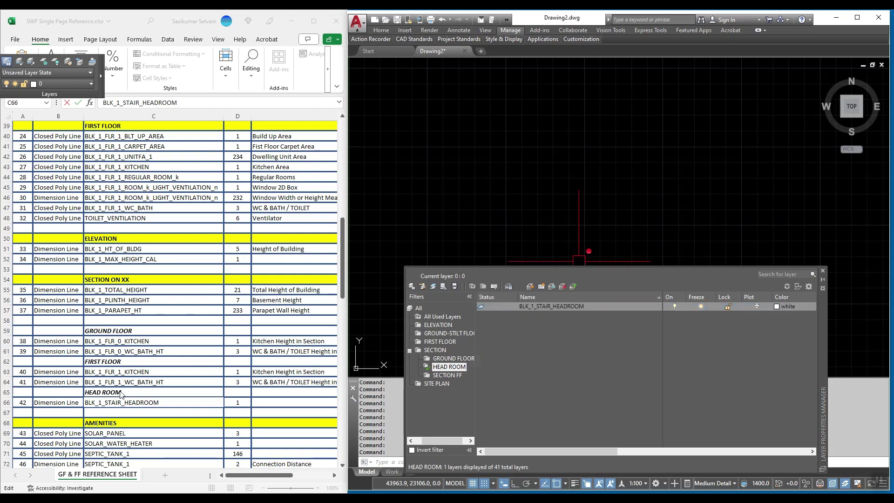
Collapse the SECTION group in AutoCAD and create a group filter named AMENITIES under All
scroll(155, 386, "down", 5)
left_click(182, 335)
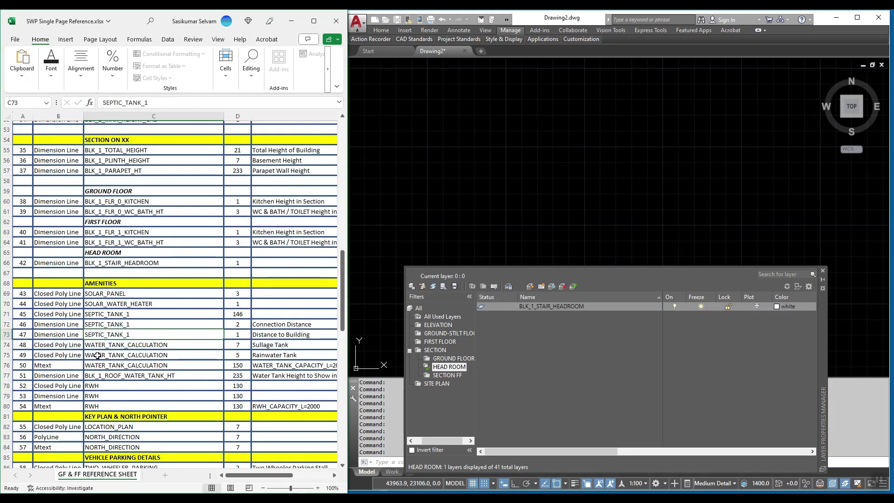
left_click(410, 351)
left_click(418, 308)
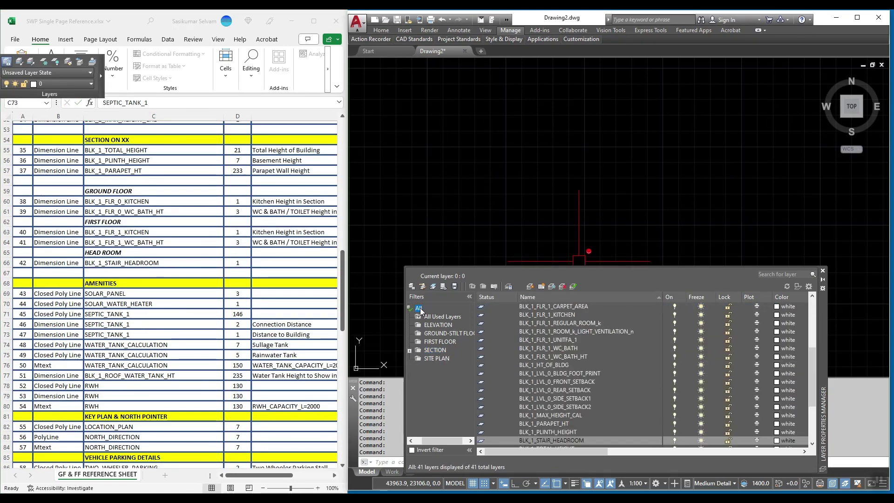
right_click(418, 308)
left_click(468, 391)
type("A")
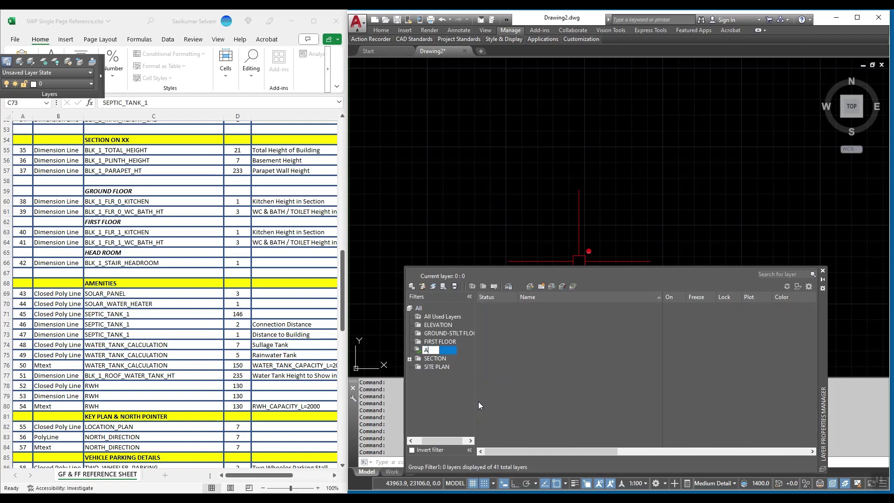
type("MENITIES")
key("Return")
Copy the name SOLAR_PANEL from the Excel reference and create a layer with it in AutoCAD's AMENITIES group
double_click(133, 294)
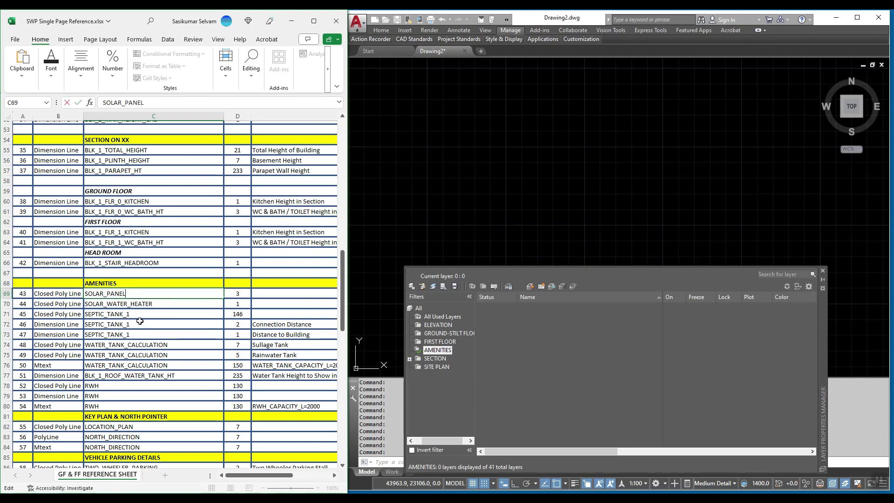
key("ctrl+a")
right_click(512, 339)
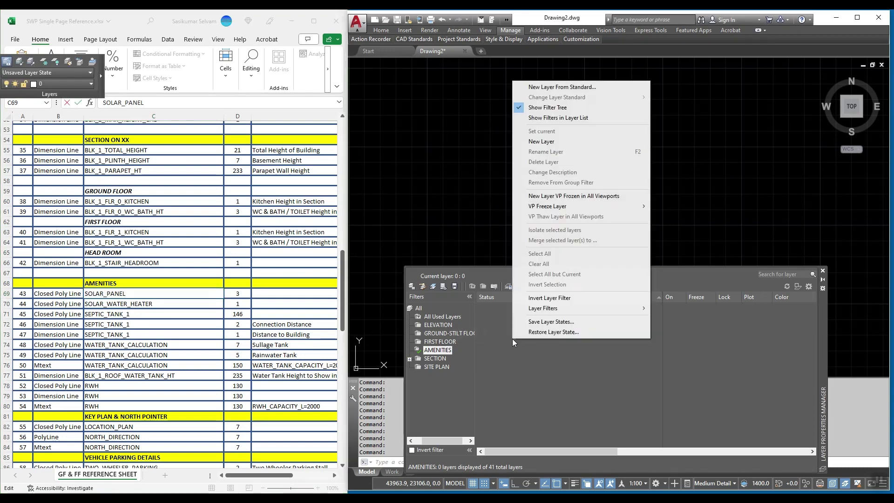
left_click(536, 149)
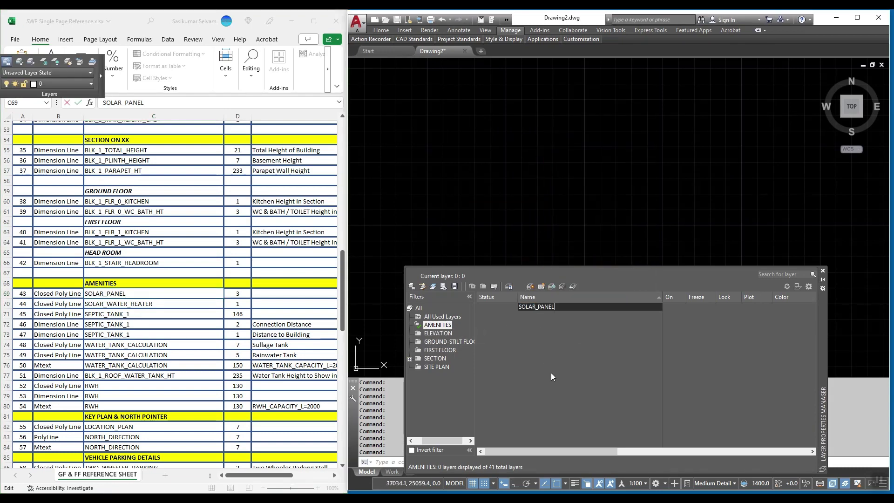
key("Return")
Copy the name SOLAR_WATER_HEATER from the Excel reference and create a layer with it in AutoCAD's AMENITIES group
left_click(124, 314)
key("Return")
key("F2")
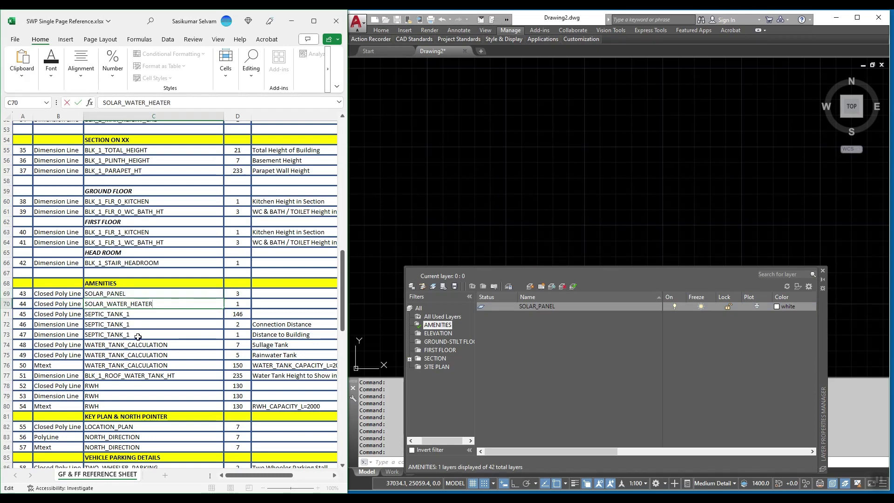
key("shift+Home")
key("ctrl+c")
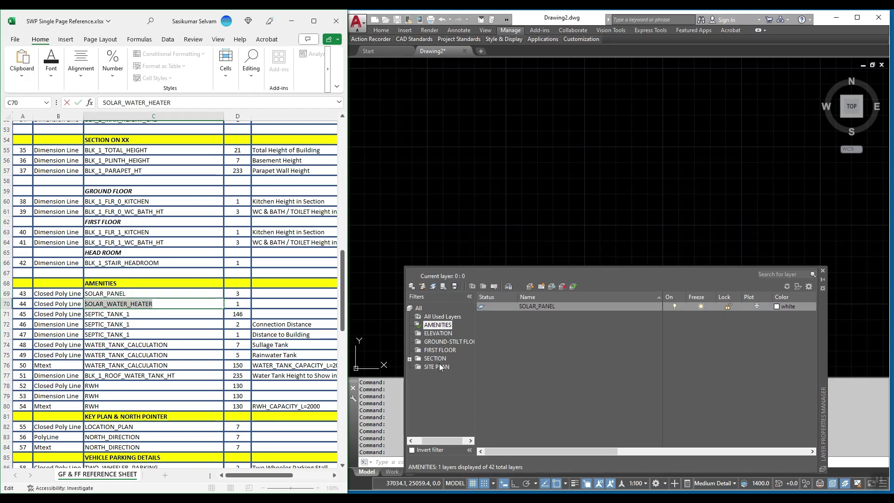
right_click(523, 363)
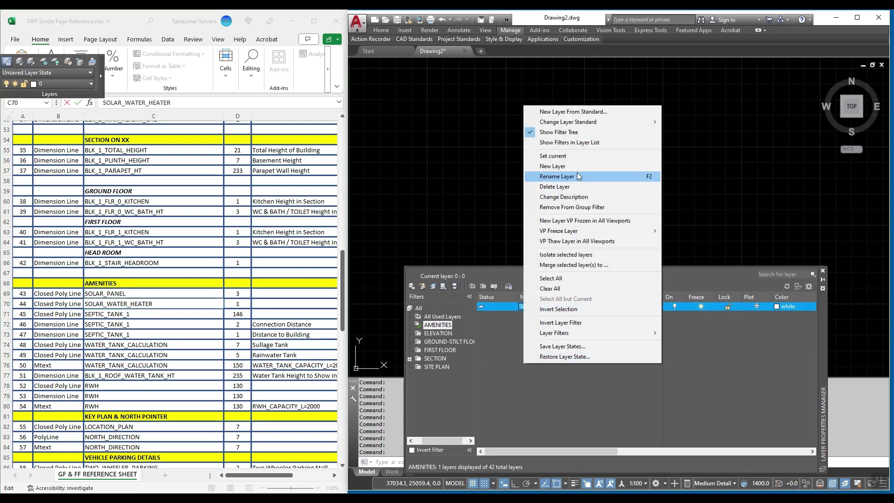
left_click(554, 165)
key("ctrl+v")
key("Return")
Copy the name SEPTIC_TANK_1 from the Excel reference and create a layer with it in AutoCAD's AMENITIES group
key("alt+Tab")
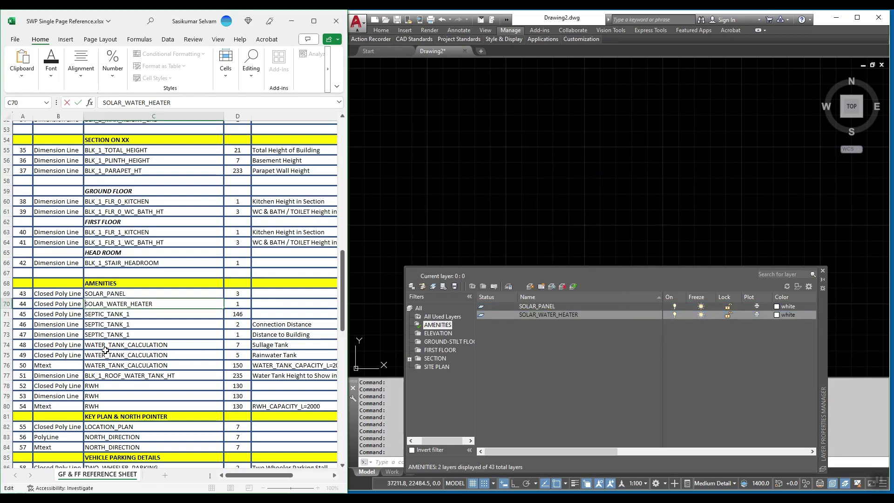
left_click(122, 344)
left_click(120, 313)
key("F2")
key("shift+Home")
key("ctrl+c")
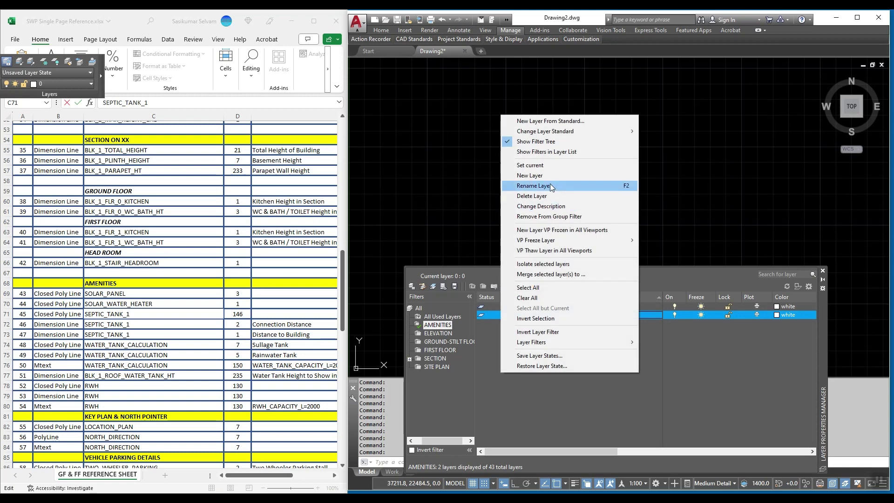
left_click(530, 175)
key("ctrl+v")
key("Return")
Copy the name WATER_TANK_CALCULATION from the Excel reference and create a layer with it in AutoCAD's AMENITIES group
left_click(140, 346)
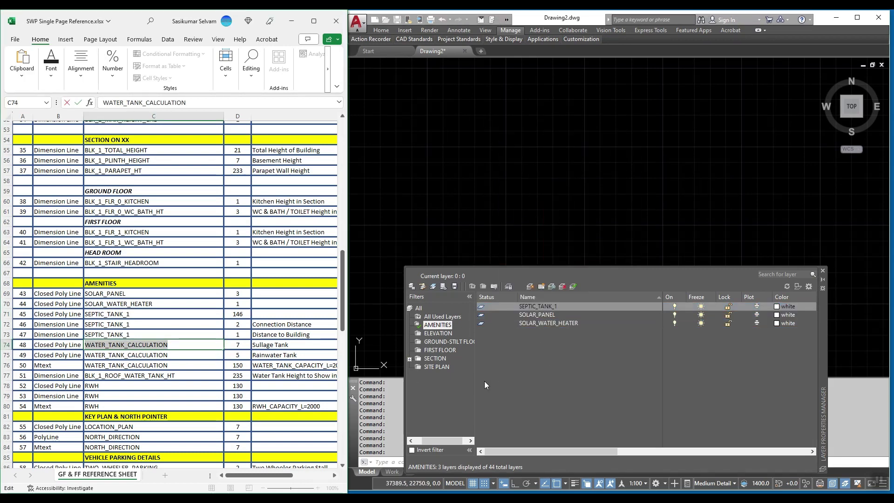
right_click(504, 399)
left_click(533, 202)
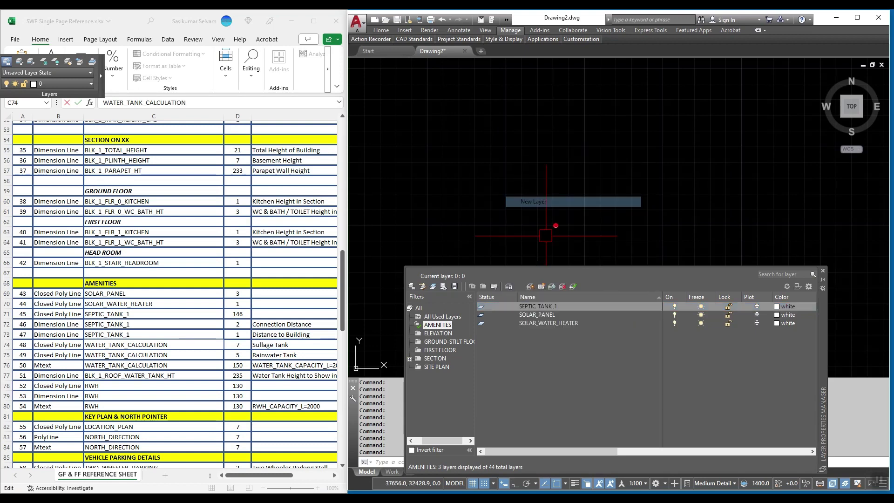
type("WATER_TANK_CALCULATION")
key("Return")
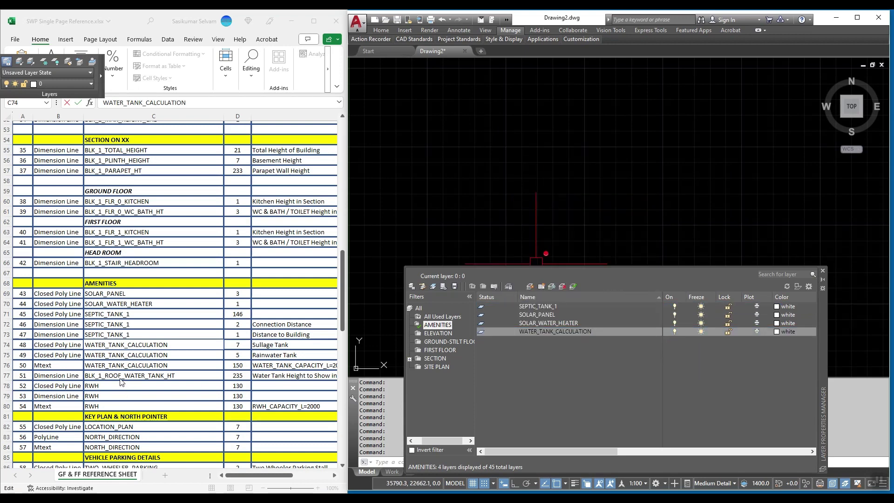
Copy the name BLK_1_ROOF_WATER_TANK_HT from the Excel reference and create a layer with it in AutoCAD's AMENITIES group
left_click(140, 375)
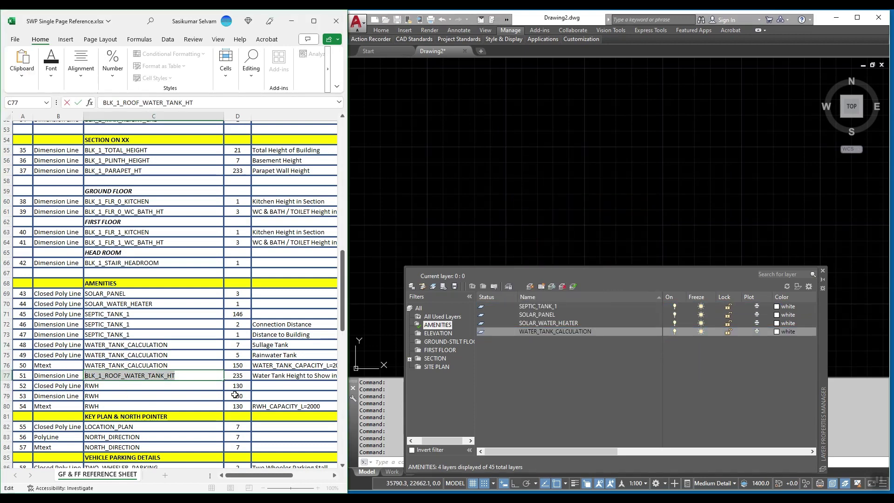
left_click(526, 375)
right_click(487, 401)
left_click(526, 203)
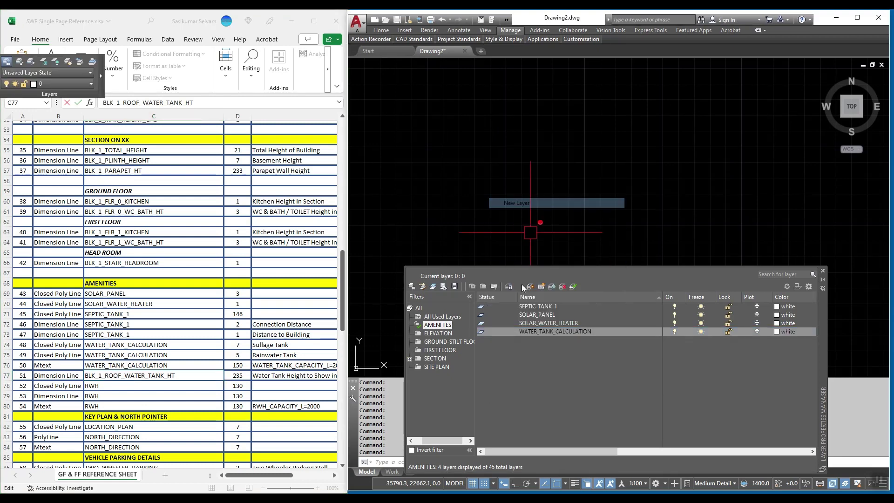
type("BLK_1_ROOF_WATER_TANK_HT")
key("Return")
Copy the name RWH from the Excel reference and create a layer with it in AutoCAD's AMENITIES group
left_click(108, 387)
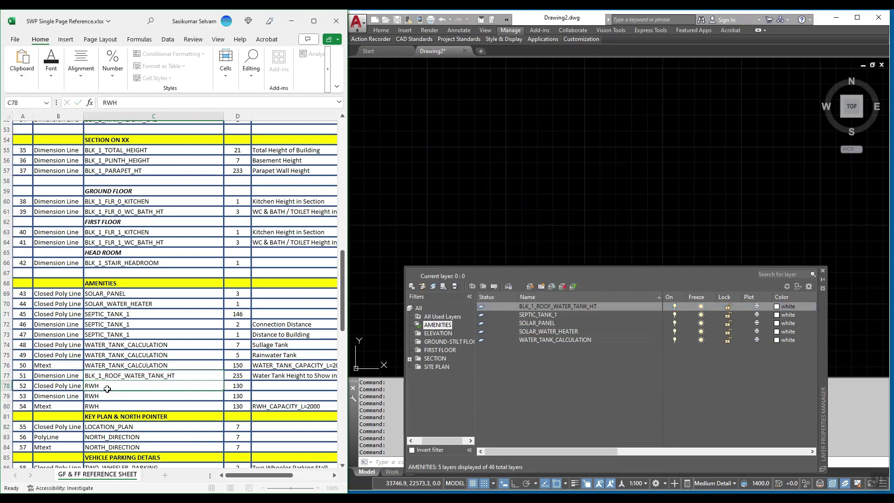
double_click(107, 388)
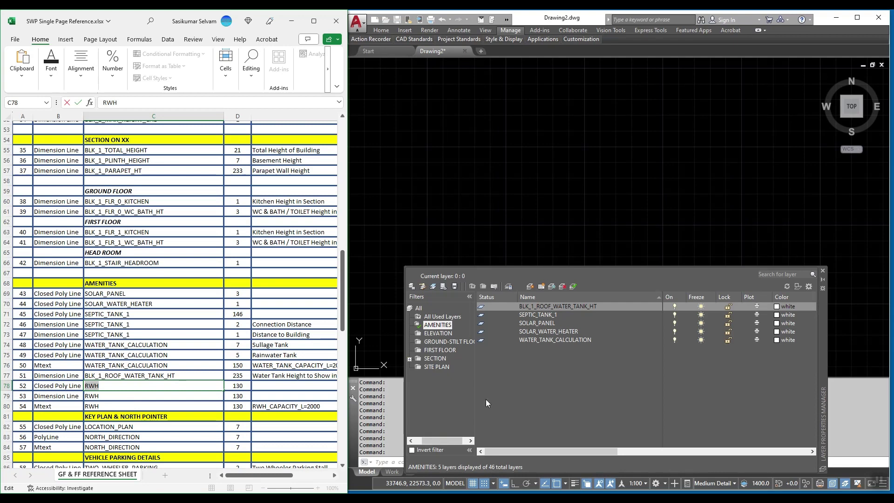
left_click(523, 395)
right_click(523, 394)
left_click(577, 197)
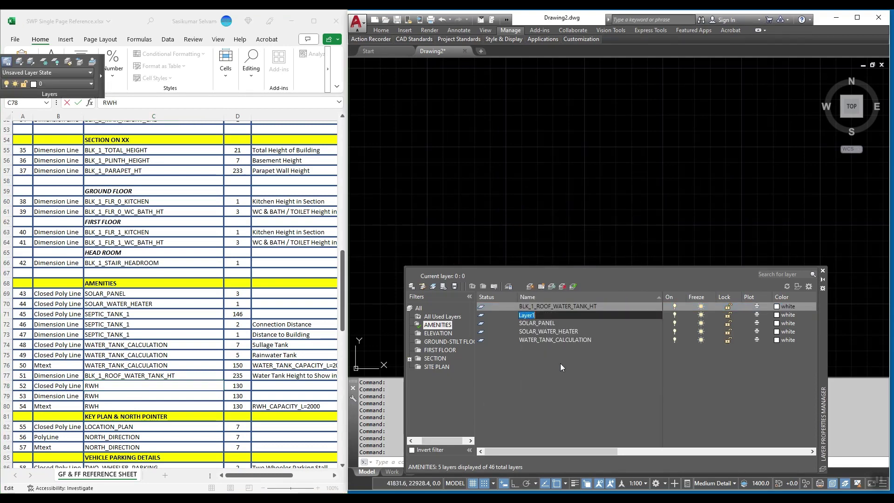
type("RWH")
key("Return")
Copy the name LOCATION_PLAN from the Excel reference and create a group filter named NORTH & KEYPLAN under All in AutoCAD
left_click(419, 308)
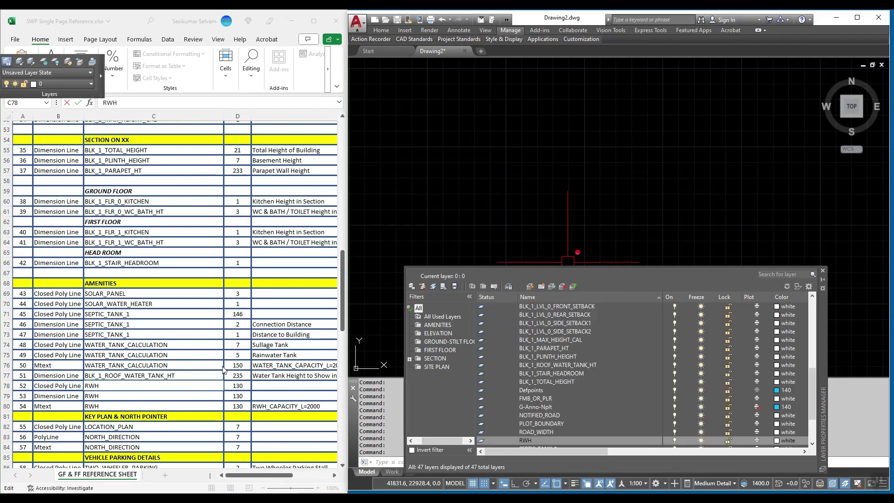
left_click(144, 414)
scroll(144, 372, "down", 4)
left_click(120, 356)
left_click(120, 316)
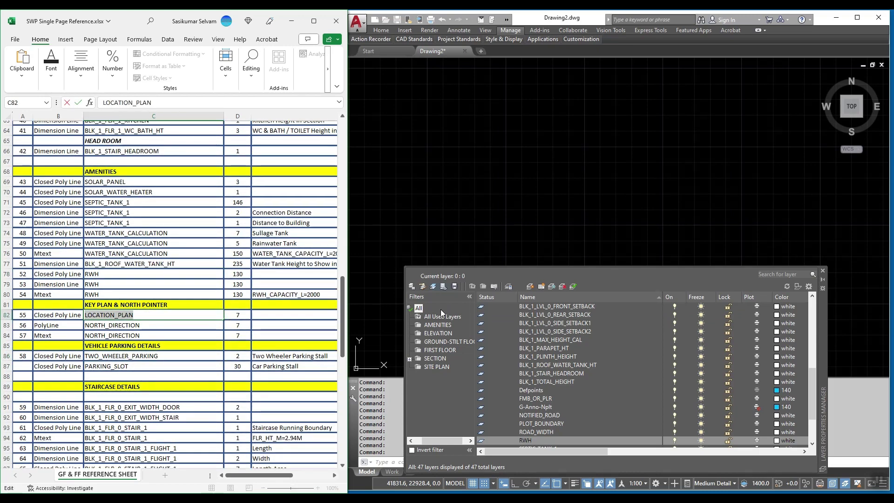
left_click(418, 308)
right_click(419, 309)
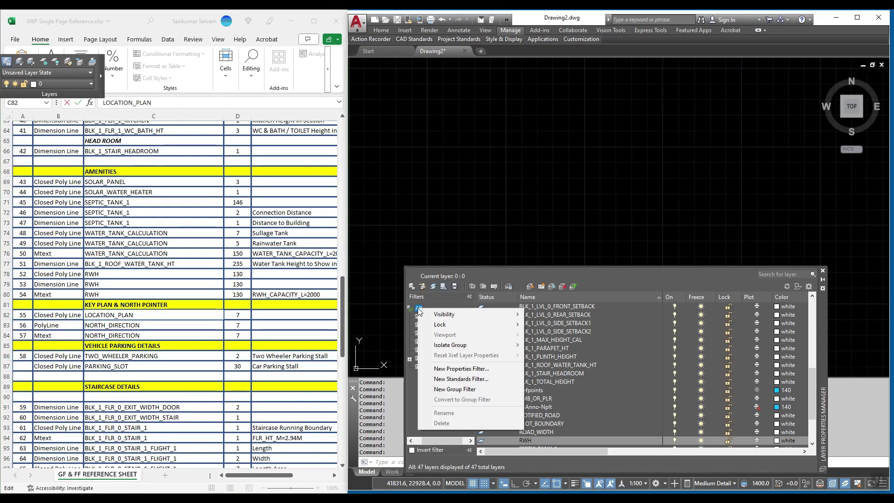
left_click(455, 389)
type("NOR")
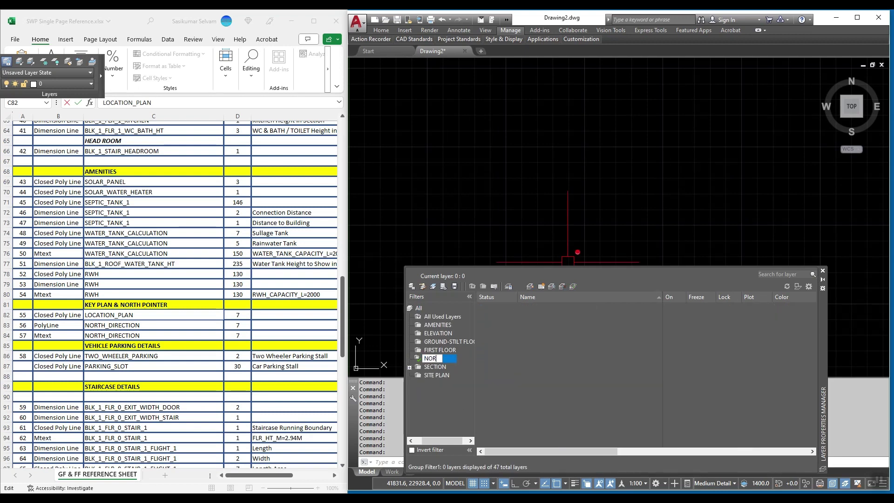
type("TH & KEYPLAN")
key("Return")
Create a layer in the NORTH & KEYPLAN group with the copied name LOCATION_PLAN
right_click(532, 393)
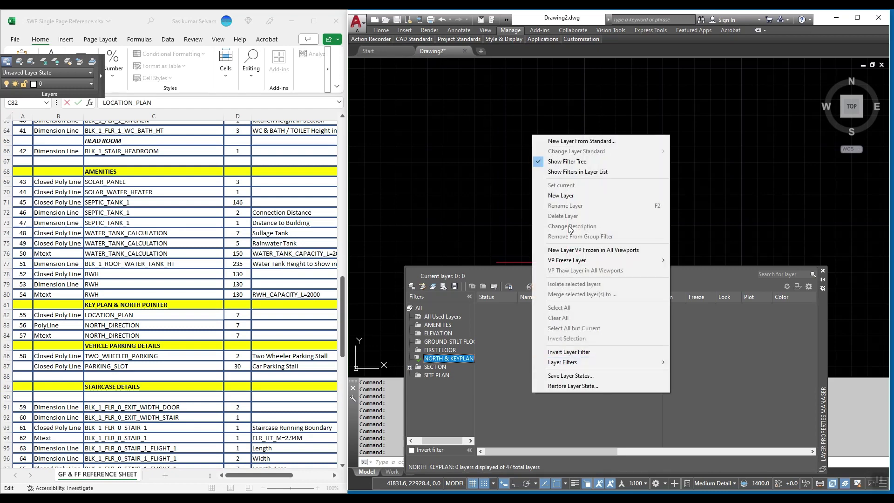
left_click(568, 194)
key("Return")
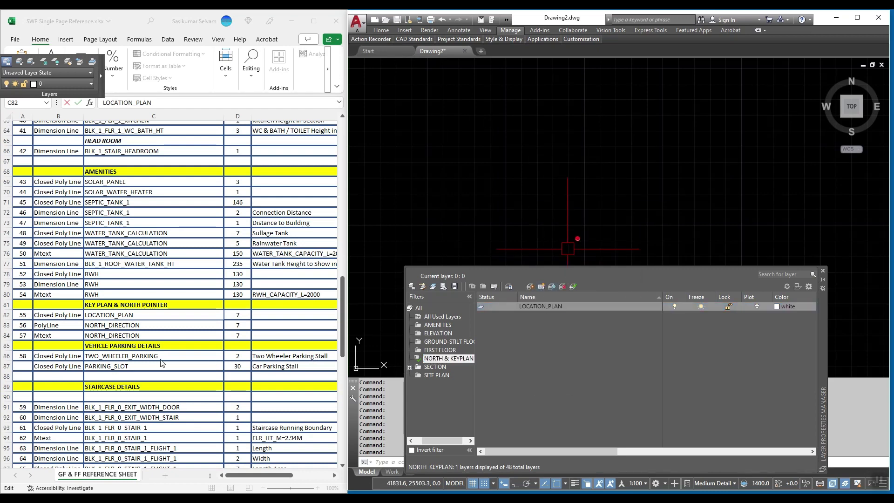
Copy the name NORTH_DIRECTION from the Excel reference and create a layer with it in AutoCAD's NORTH & KEYPLAN group
left_click(111, 325)
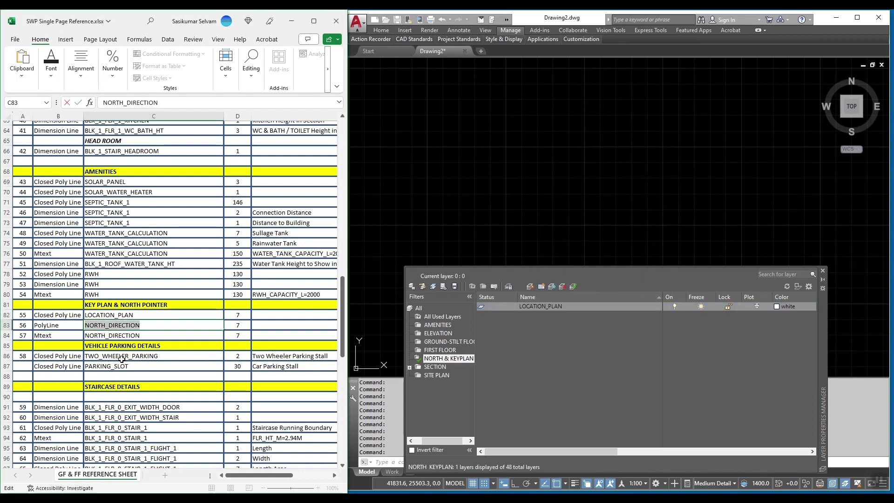
right_click(524, 345)
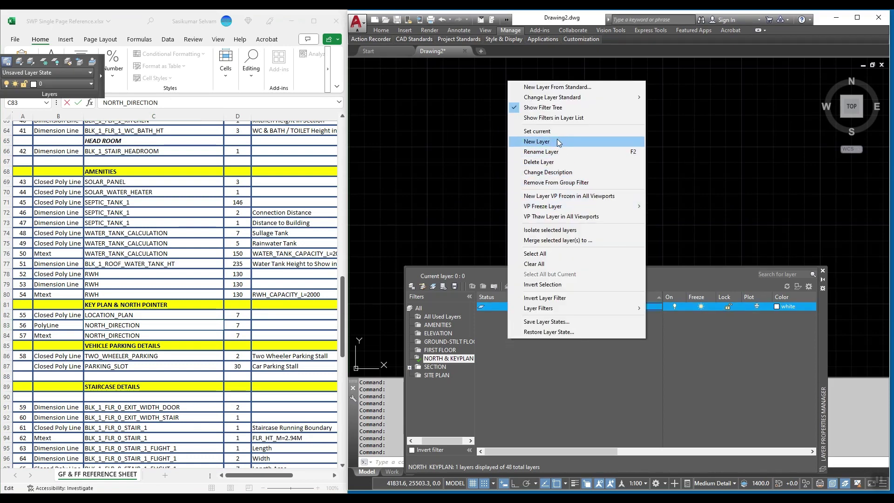
left_click(558, 142)
type("NORTH_DIRECTION")
key("Return")
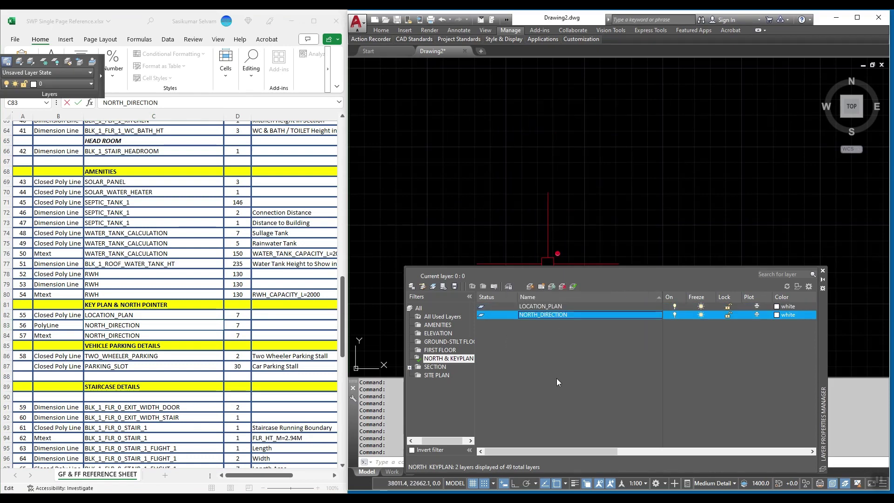
Copy the name TWO_WHEELER_PARKING from the Excel reference and create a group filter named PARKING under All in AutoCAD
left_click(121, 356)
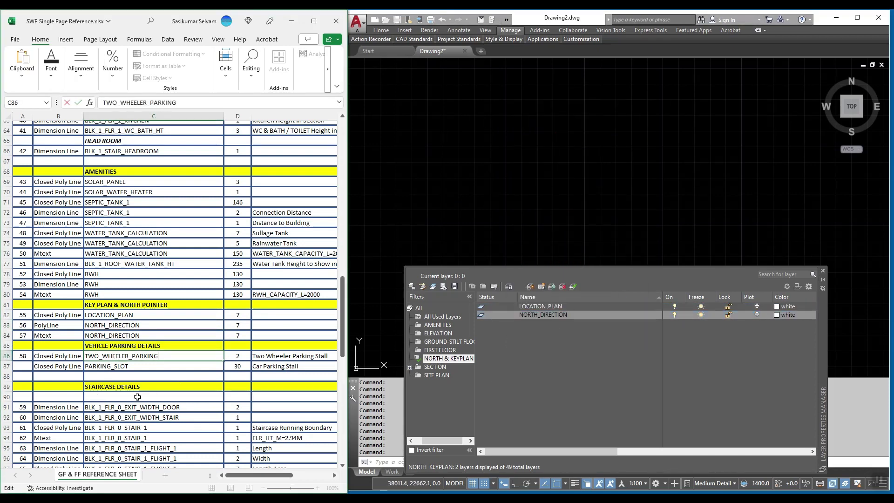
key("ctrl+c")
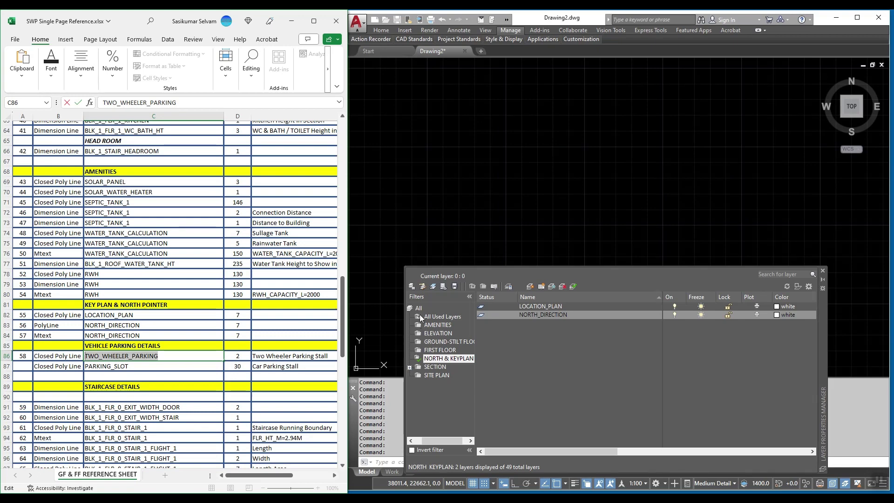
right_click(418, 309)
left_click(475, 389)
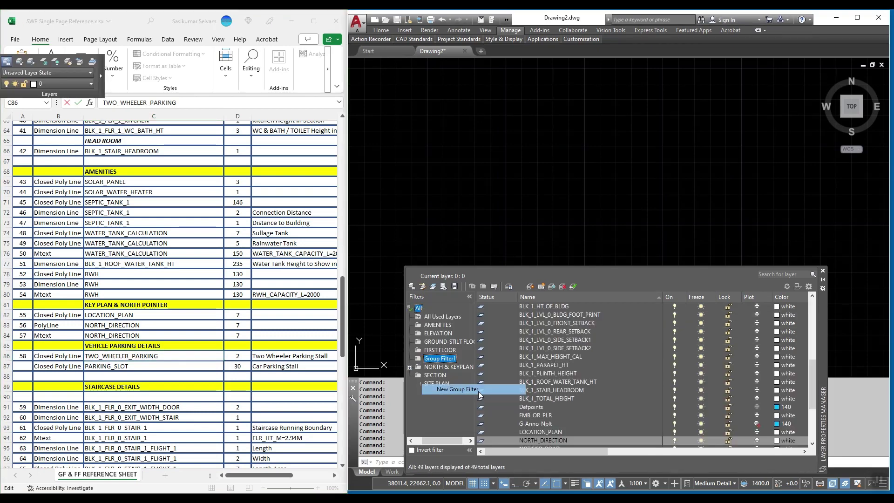
type("PARKING")
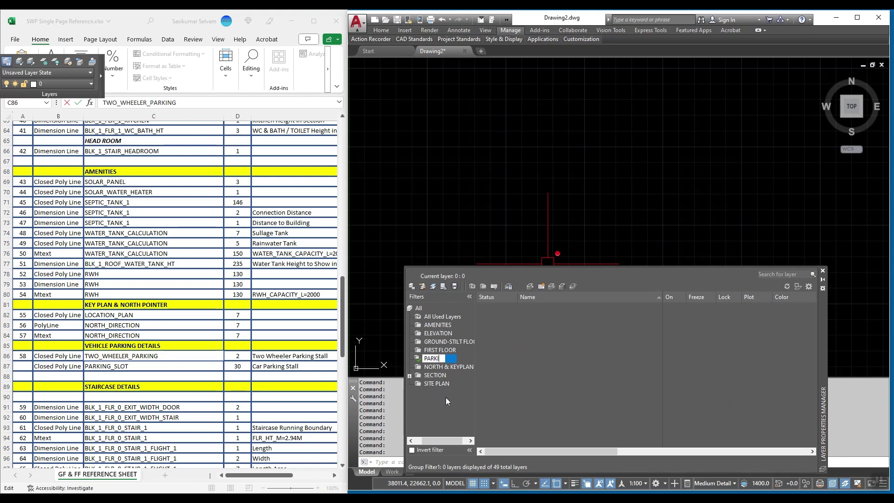
key("Return")
Create a layer in the PARKING group with the copied name TWO_WHEELER_PARKING
right_click(573, 394)
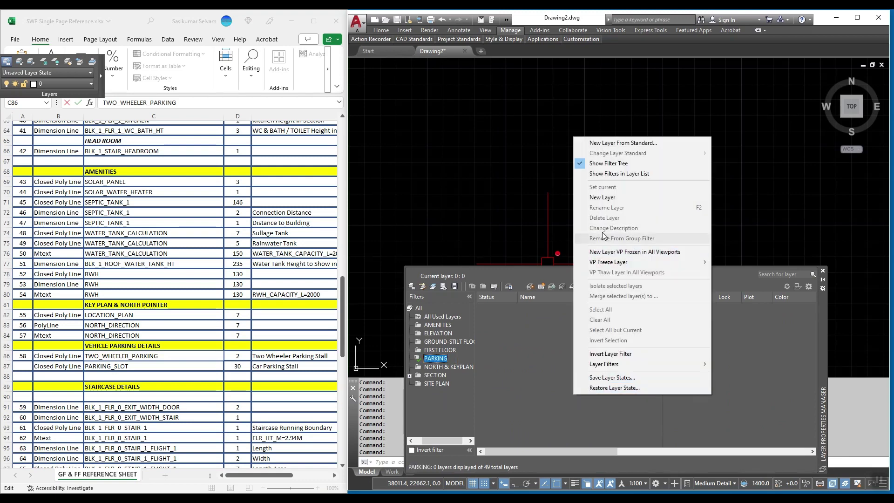
left_click(602, 197)
key("ctrl+v")
key("Return")
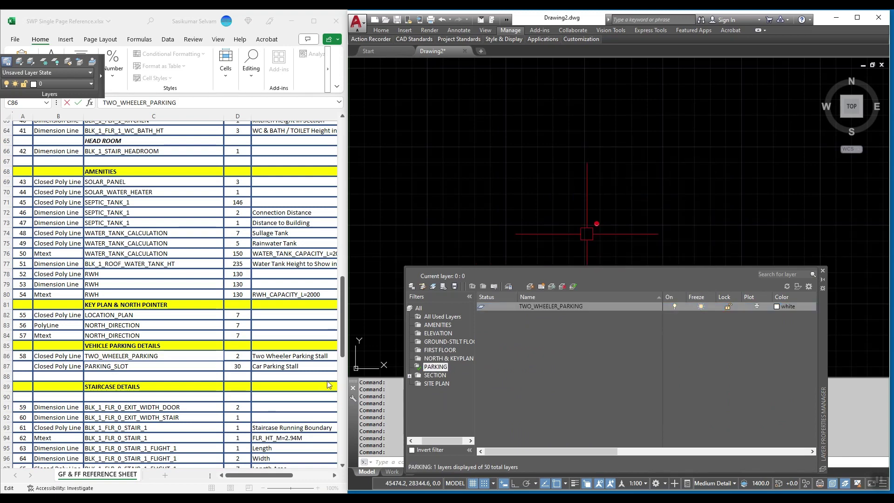
Copy the name PARKING_SLOT from the Excel reference and create a layer with it in AutoCAD's PARKING group
double_click(131, 366)
key("shift+Home")
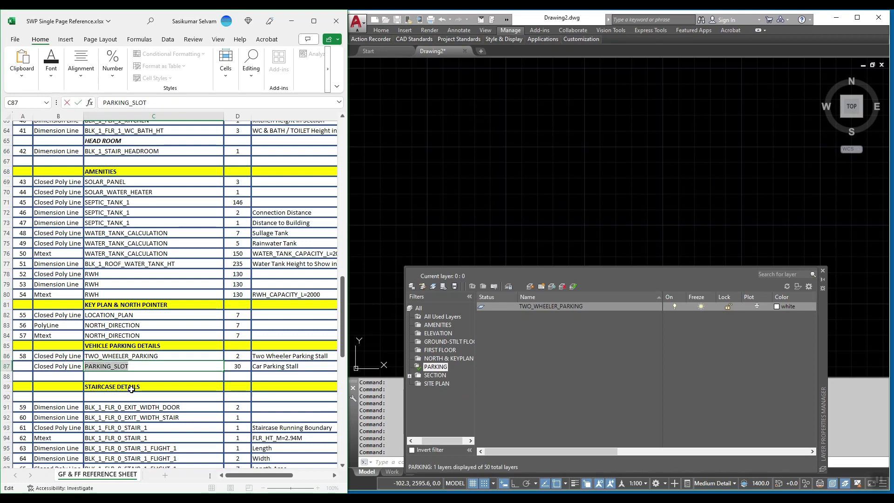
right_click(526, 336)
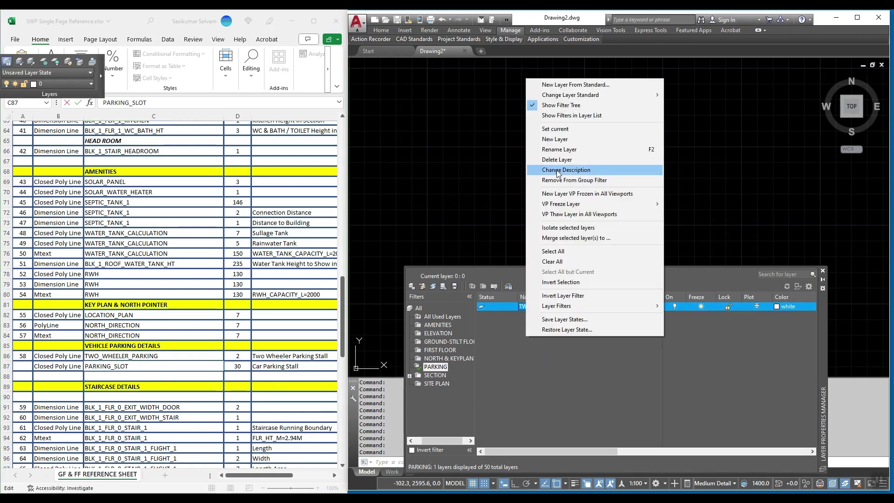
left_click(568, 137)
key("ctrl+v")
key("Return")
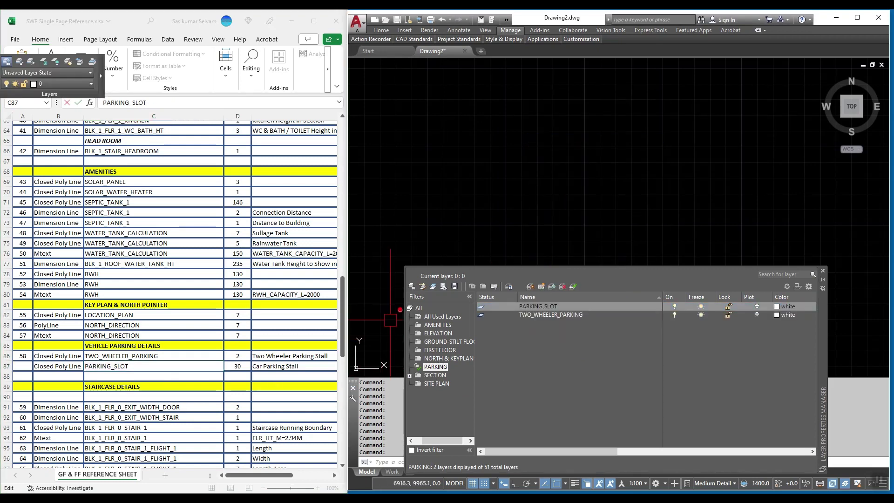
Copy the name BLK_1_FLR_0_EXIT_WIDTH_DOOR from the Excel reference and create a group filter named STAIRCASE under All in AutoCAD
left_click(418, 307)
left_click(158, 388)
scroll(158, 389, "down", 5)
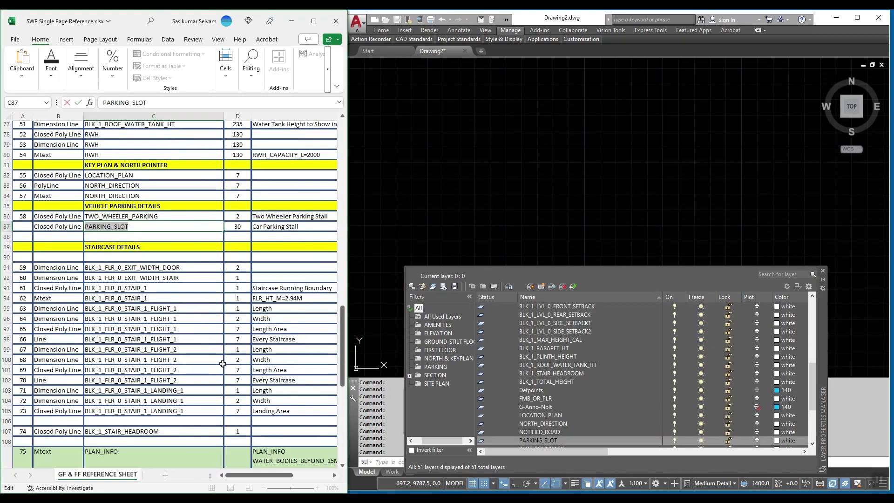
left_click(159, 241)
key("shift+Home")
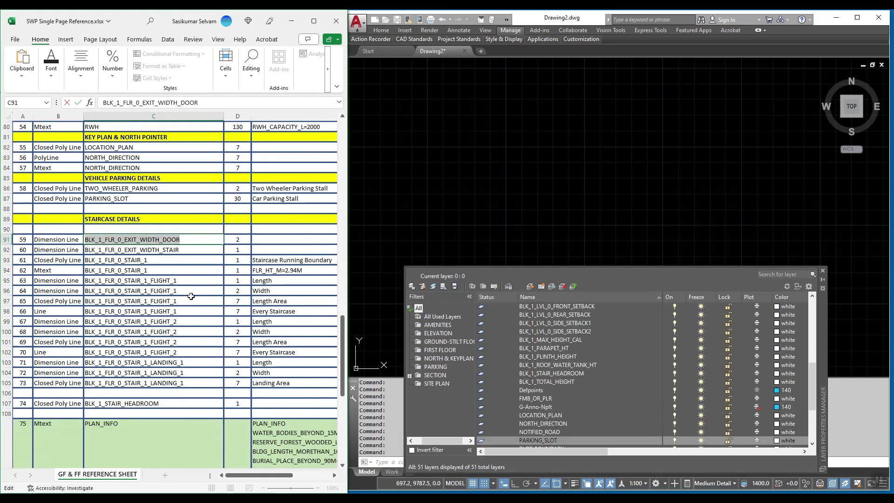
left_click(444, 393)
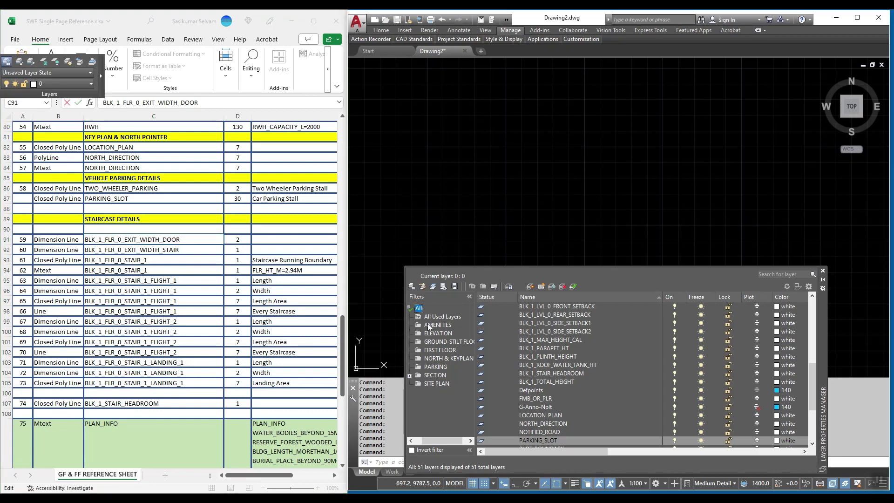
right_click(420, 313)
left_click(473, 400)
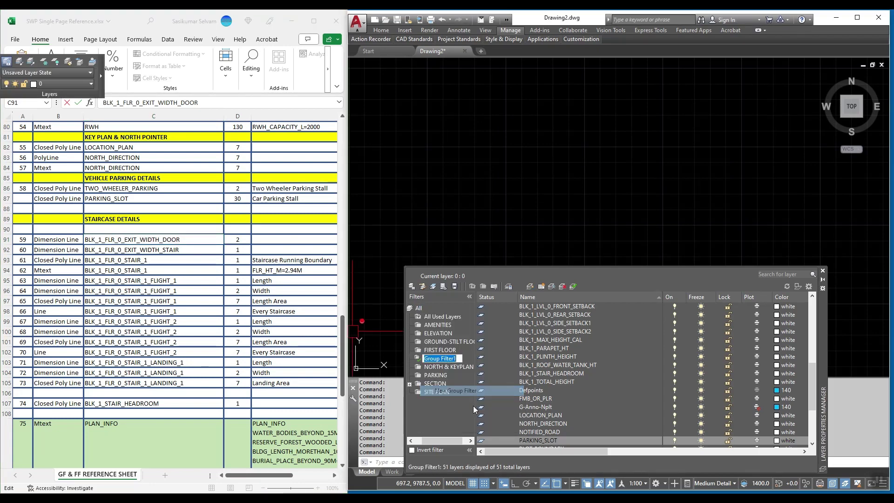
type("STAIR")
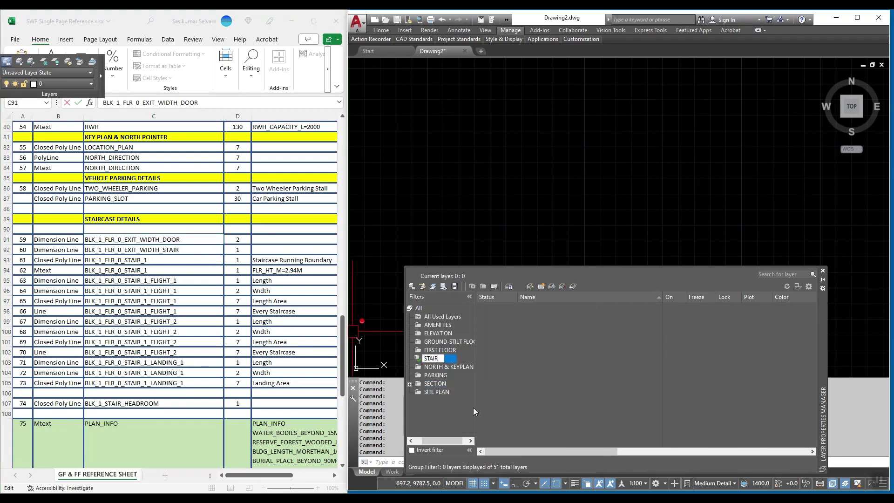
type("CASE")
key("Return")
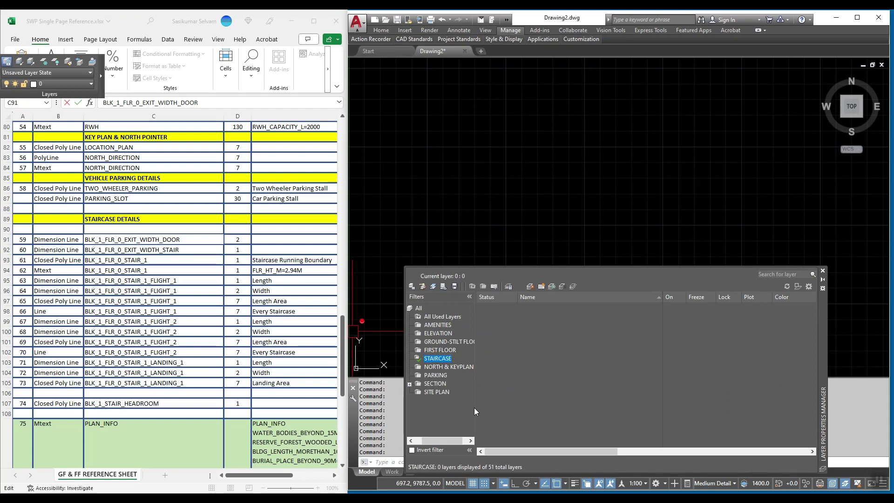
Create a nested group filter named GF STAIR inside the STAIRCASE group
right_click(445, 361)
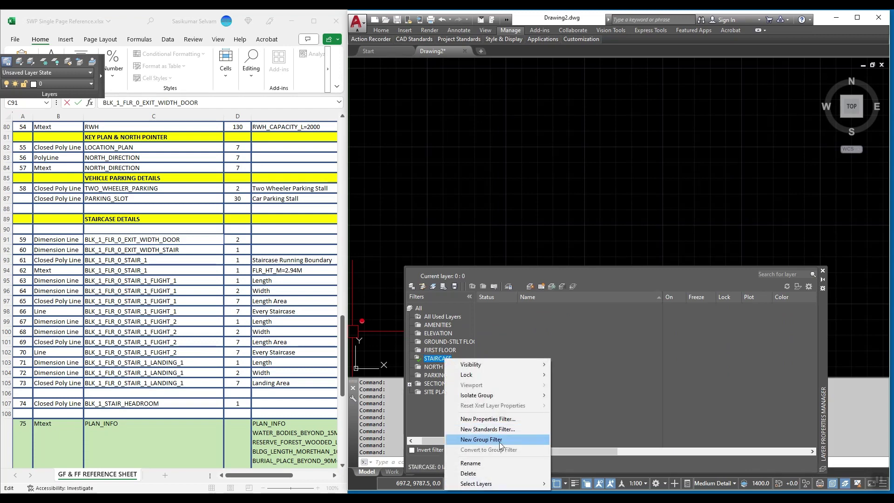
left_click(484, 440)
type("GF")
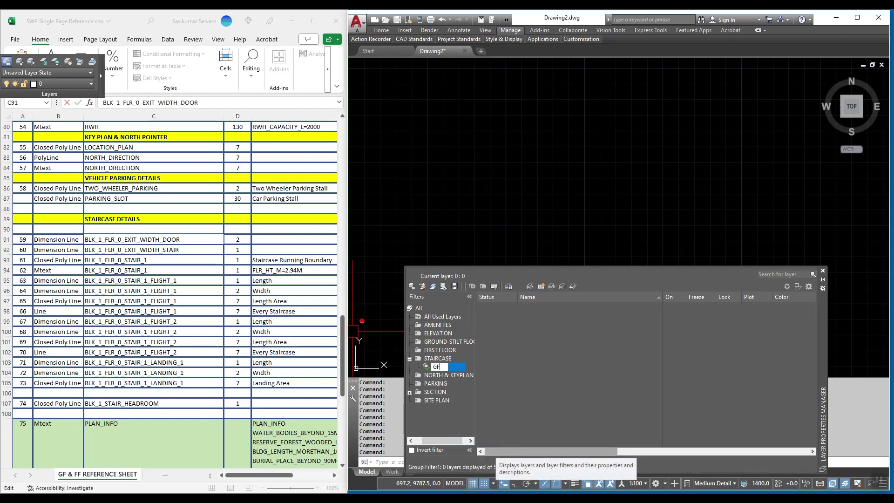
type(" STAIR")
key("Return")
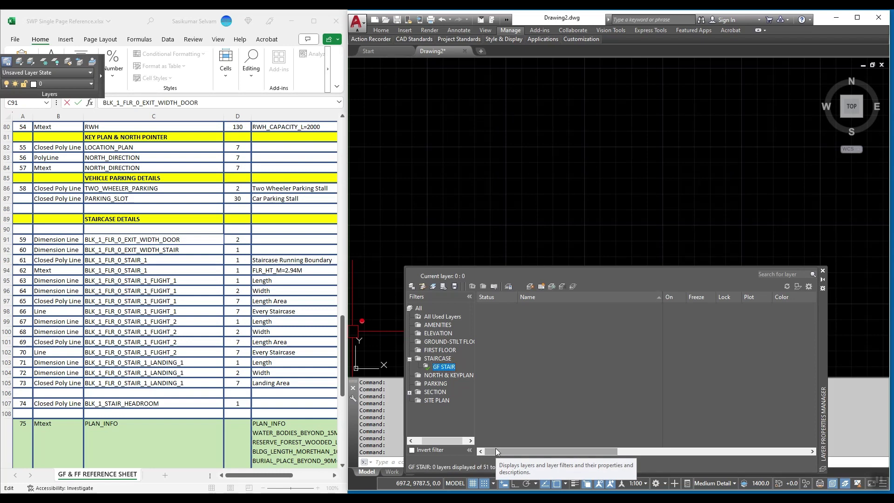
Create a layer in the GF STAIR group with the copied name BLK_1_FLR_0_EXIT_WIDTH_DOOR
right_click(552, 405)
left_click(592, 208)
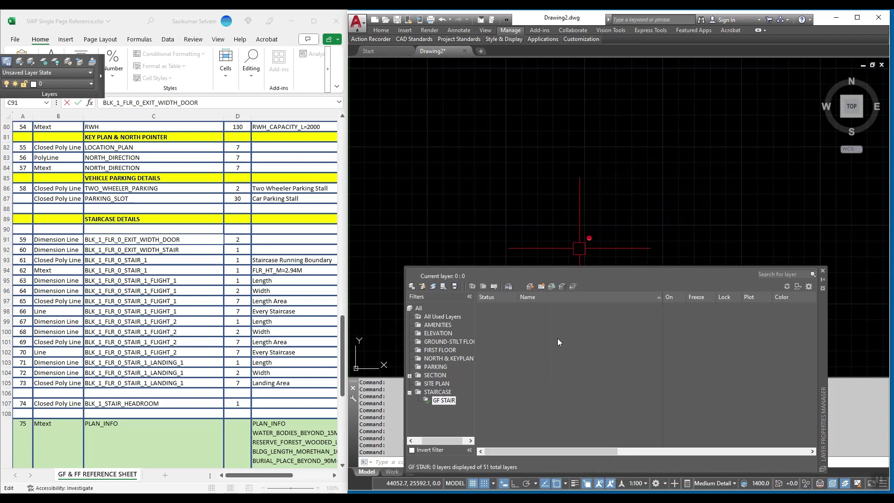
key("ctrl+v")
Copy the name BLK_1_FLR_0_EXIT_WIDTH_STAIR from the Excel reference and create a layer with it in AutoCAD's GF STAIR group
double_click(174, 249)
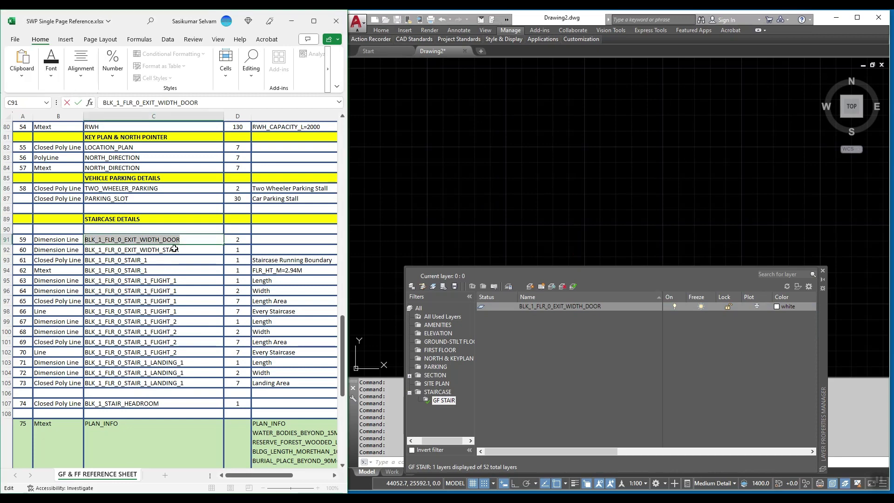
key("ctrl+a")
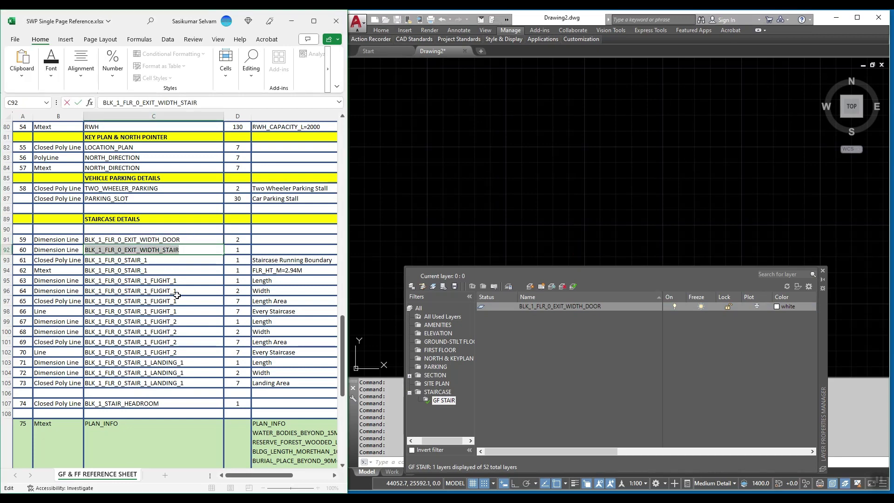
right_click(514, 339)
left_click(559, 129)
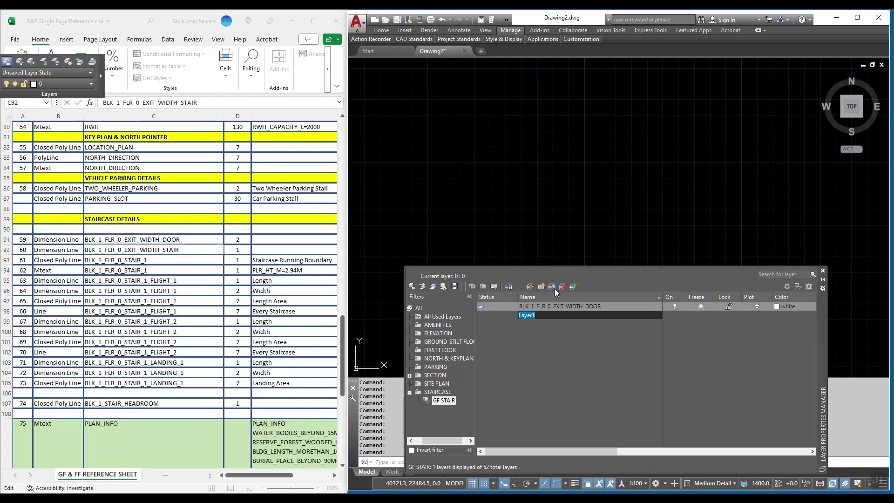
key("ctrl+v")
key("Return")
Copy the name BLK_1_FLR_0_STAIR_1 from the Excel reference and create a layer with it in AutoCAD's GF STAIR group
left_click(148, 260)
double_click(148, 261)
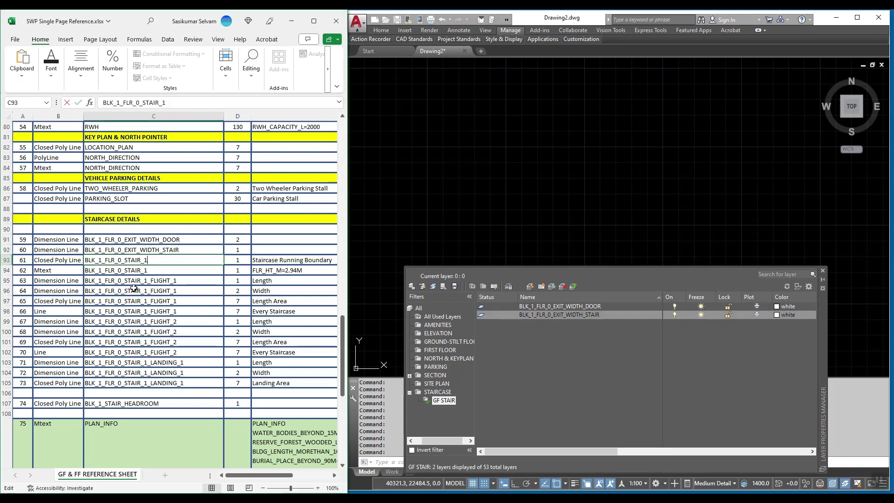
key("ctrl+a")
key("ctrl+c")
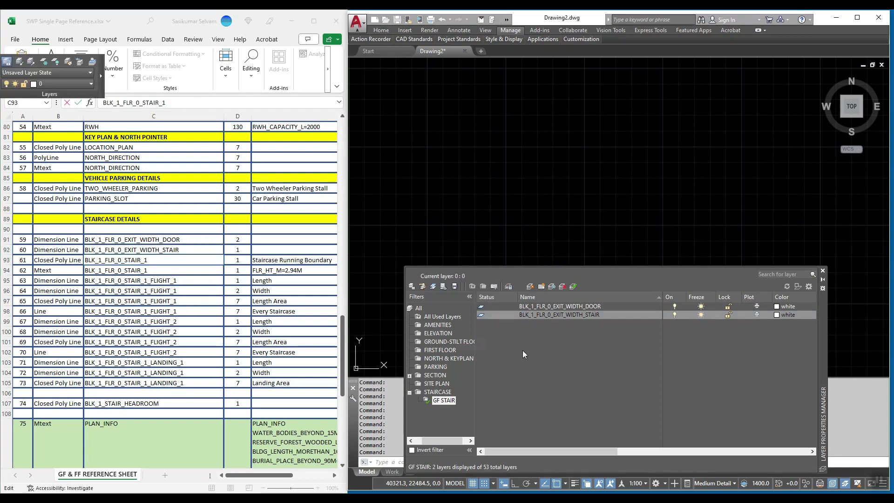
right_click(522, 348)
left_click(571, 150)
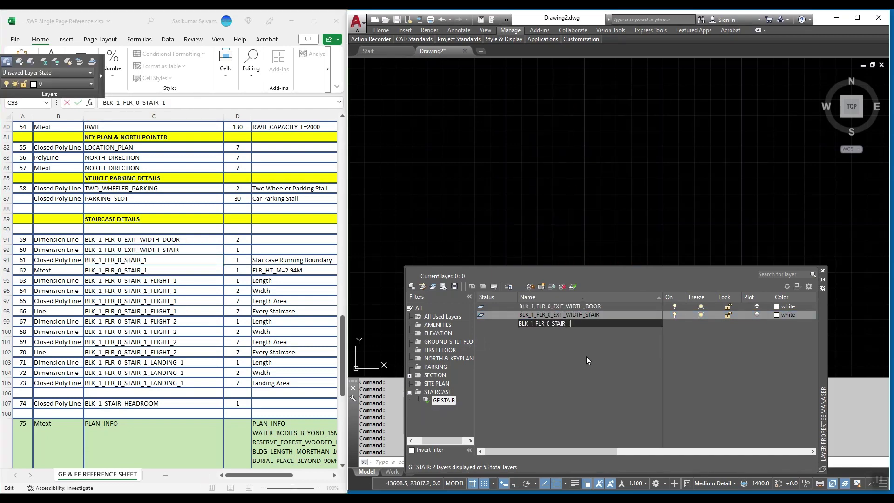
key("ctrl+v")
key("Return")
Copy the name BLK_1_FLR_0_STAIR_1_FLIGHT_1 from the Excel reference and create a layer with it in AutoCAD's GF STAIR group
left_click(161, 281)
double_click(160, 282)
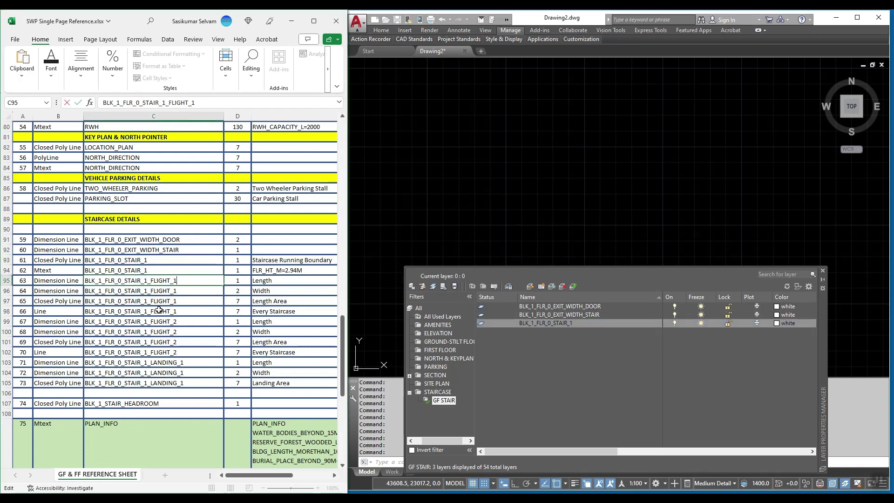
key("ctrl+a")
key("ctrl+c")
right_click(519, 351)
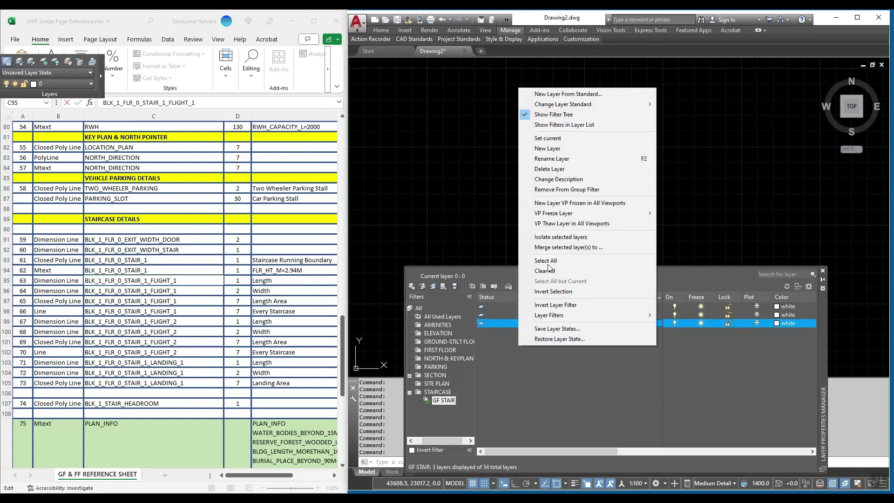
left_click(571, 148)
key("ctrl+v")
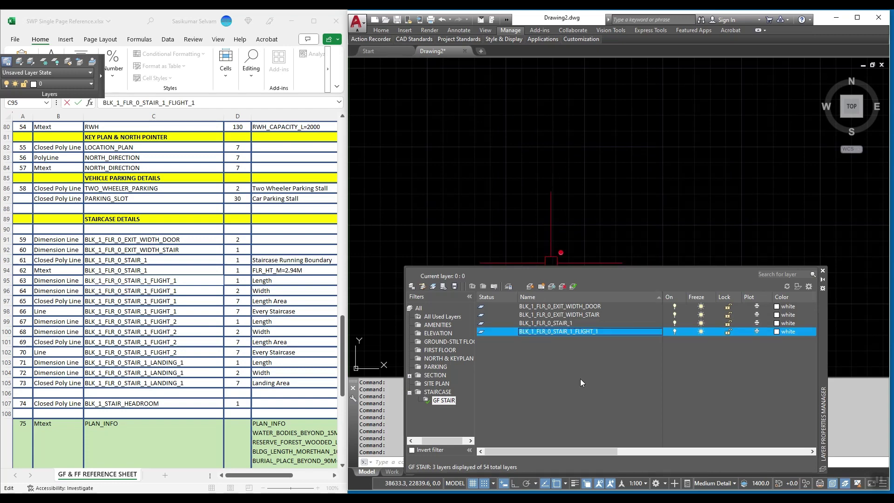
key("Return")
Copy the name BLK_1_FLR_0_STAIR_1_FLIGHT_2 from the Excel reference and create a layer with it in AutoCAD's GF STAIR group
left_click(170, 312)
double_click(170, 312)
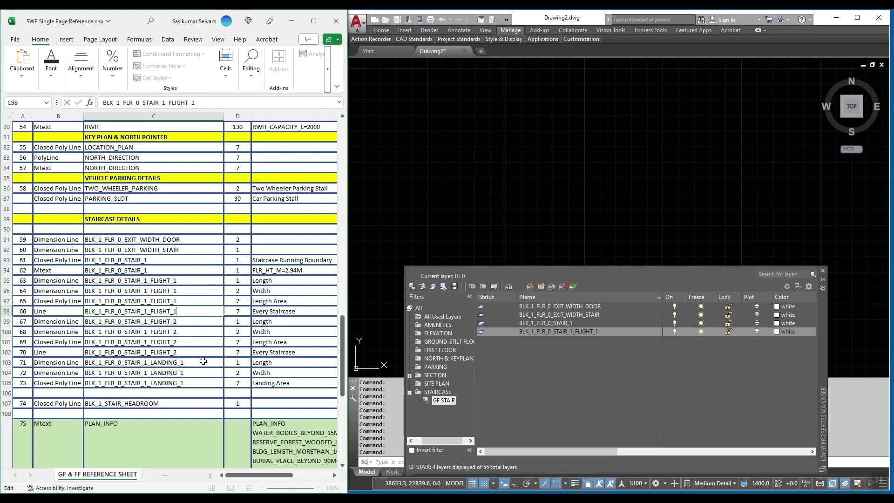
key("ctrl+a")
key("Return")
key("ctrl+a")
key("ctrl+c")
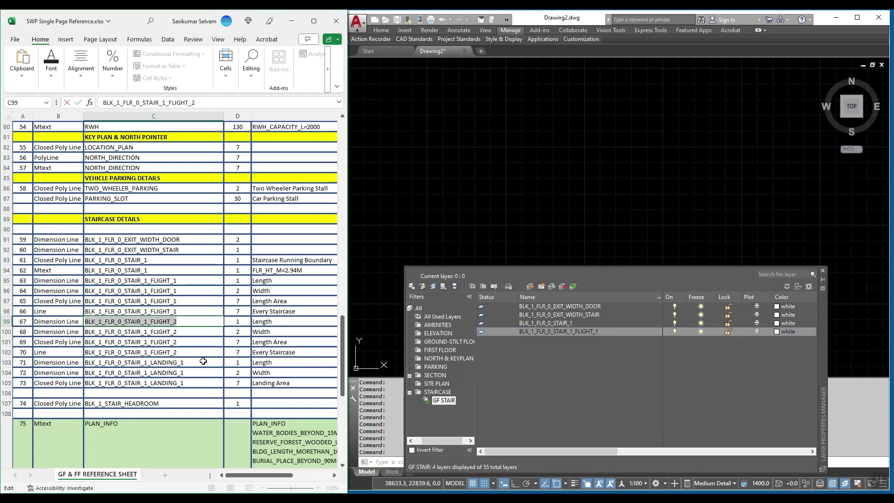
right_click(517, 393)
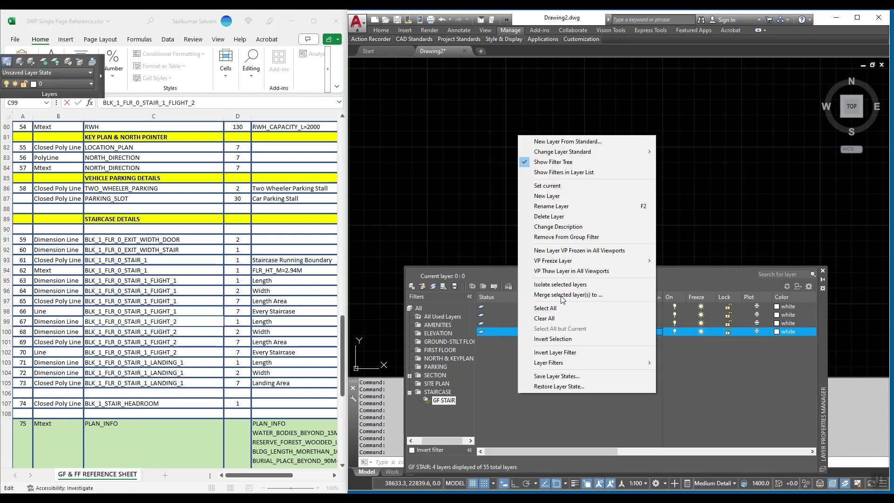
left_click(569, 194)
key("ctrl+v")
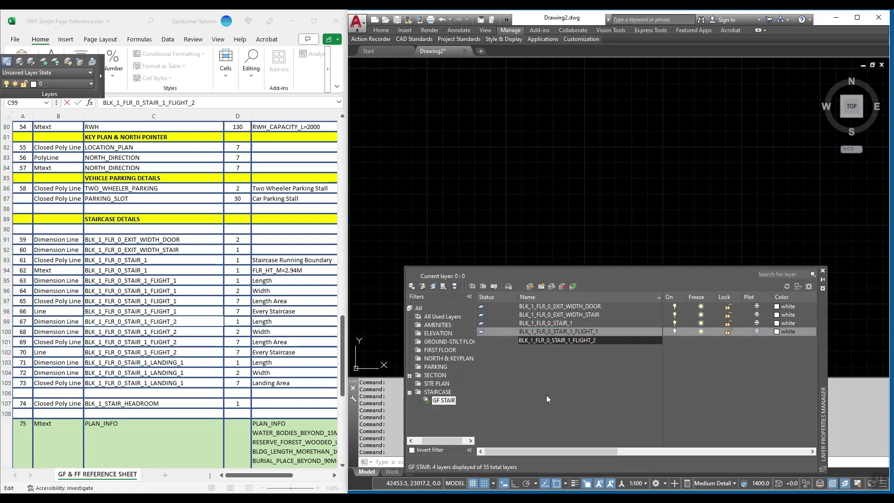
key("Return")
Copy the name BLK_1_FLR_0_STAIR_1_LANDING_1 from the Excel reference and create a layer with it in AutoCAD's GF STAIR group
double_click(183, 364)
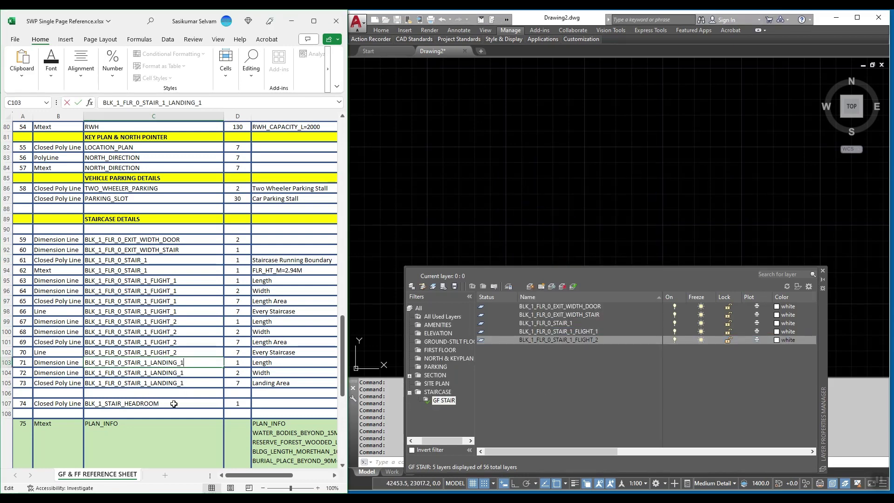
key("shift+Home")
key("ctrl+c")
right_click(529, 364)
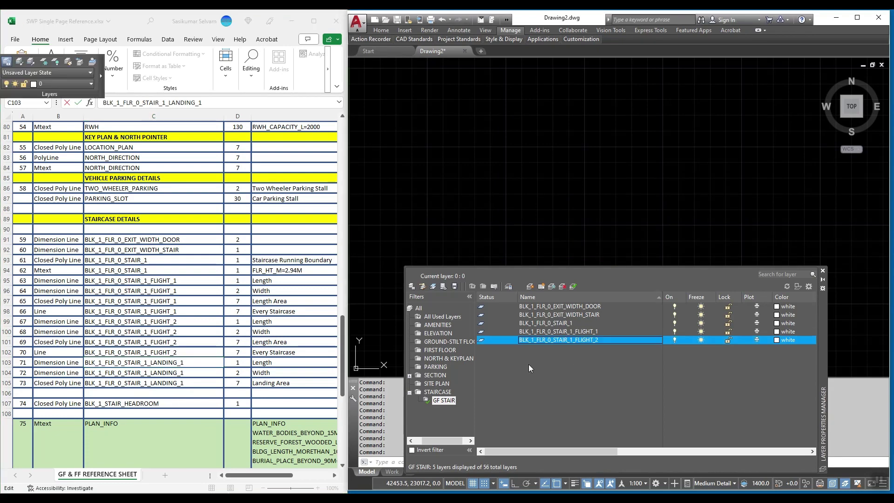
left_click(570, 169)
key("ctrl+v")
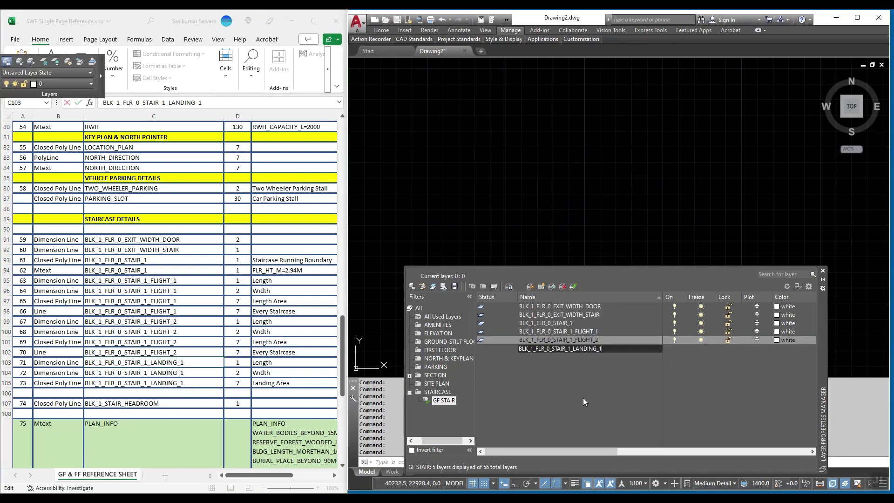
key("Return")
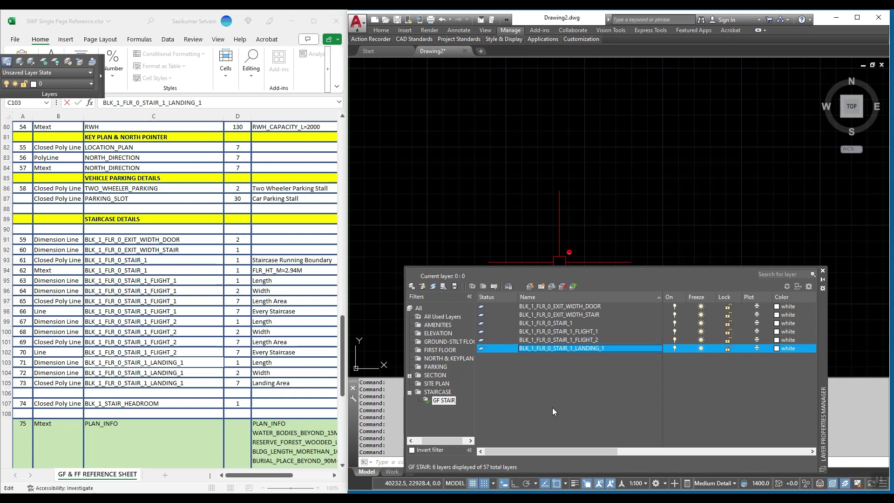
left_click(156, 412)
left_click(157, 405)
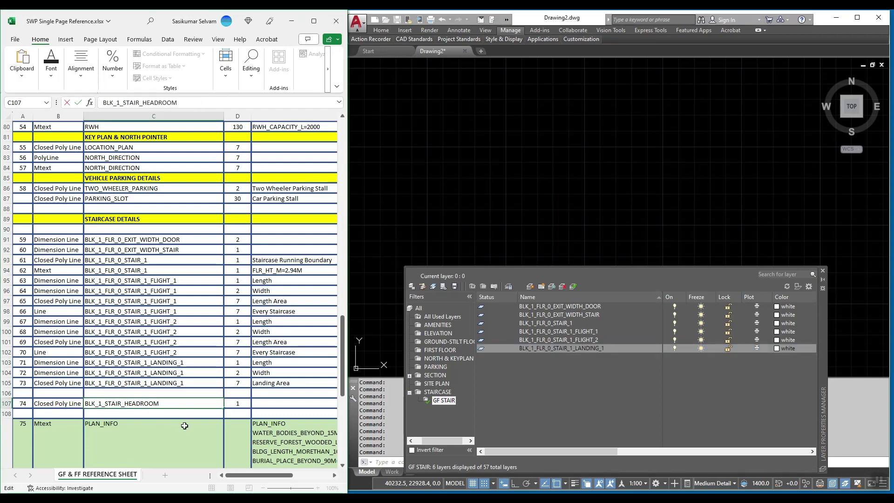
key("shift+Home")
scroll(185, 381, "up", 4)
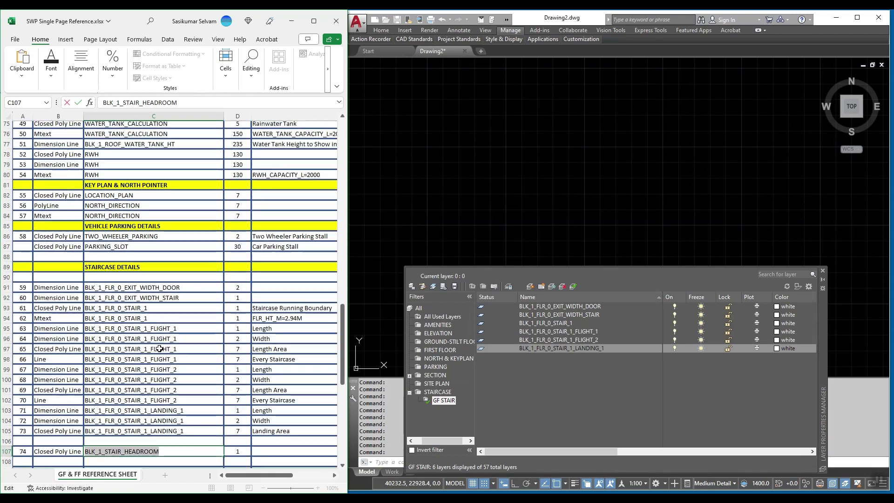
scroll(144, 299, "up", 4)
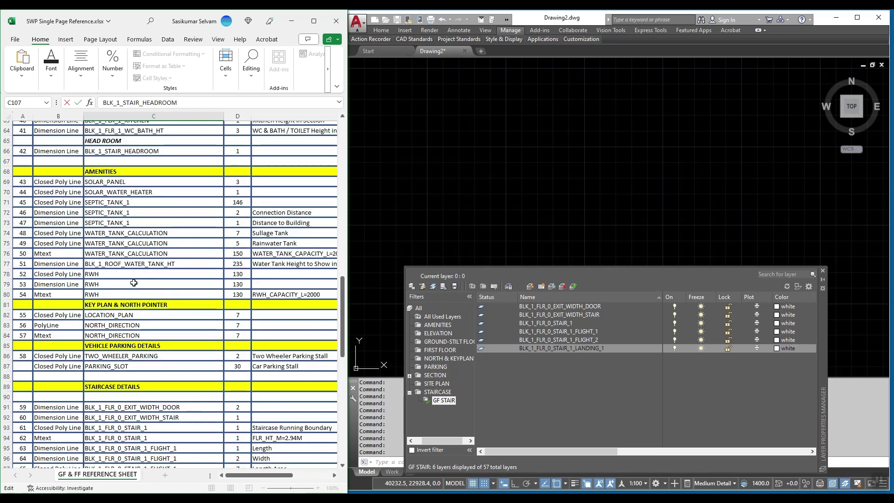
scroll(120, 223, "down", 9)
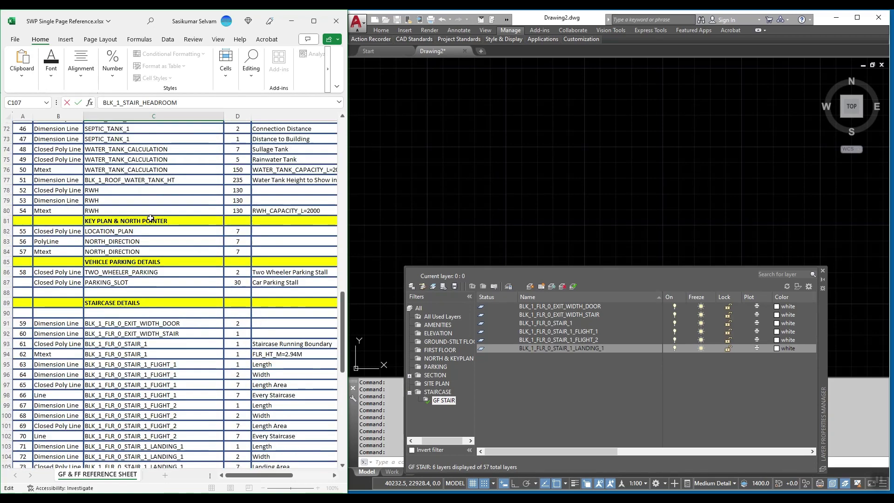
key("Escape")
Copy the name PLAN_INFO from the Excel reference and create a layer with it in AutoCAD's unfiltered All list
double_click(144, 413)
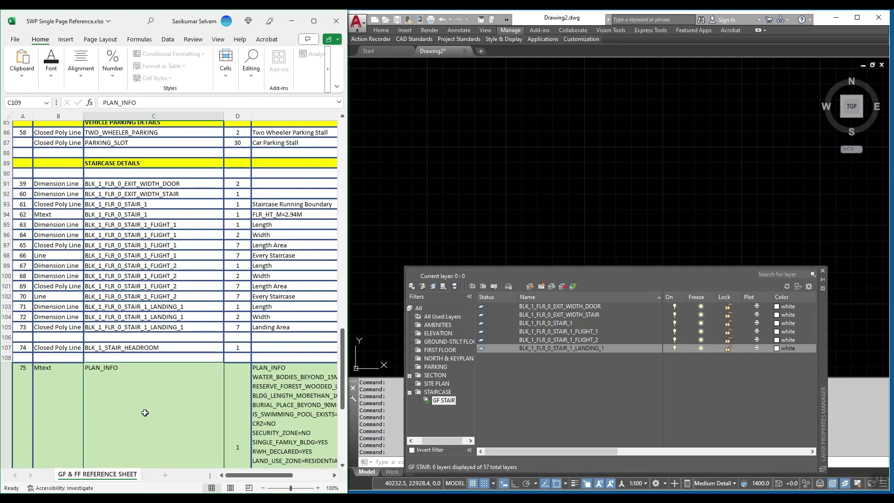
left_click(408, 401)
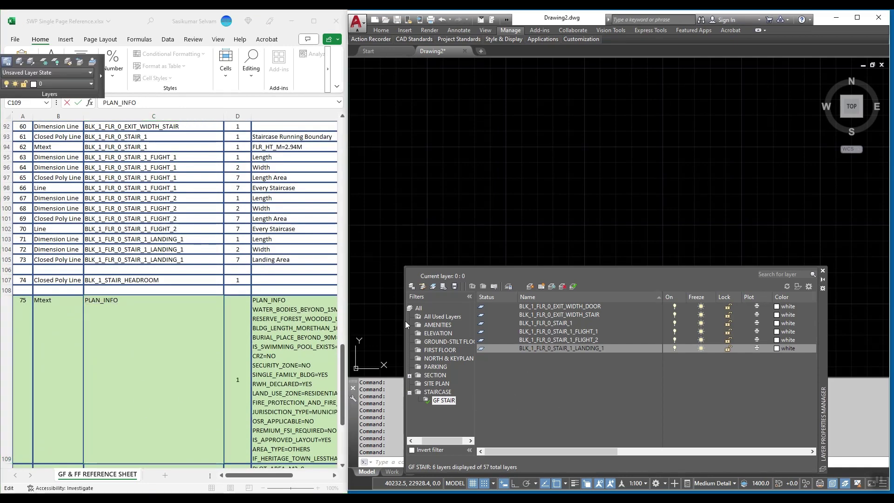
left_click(418, 308)
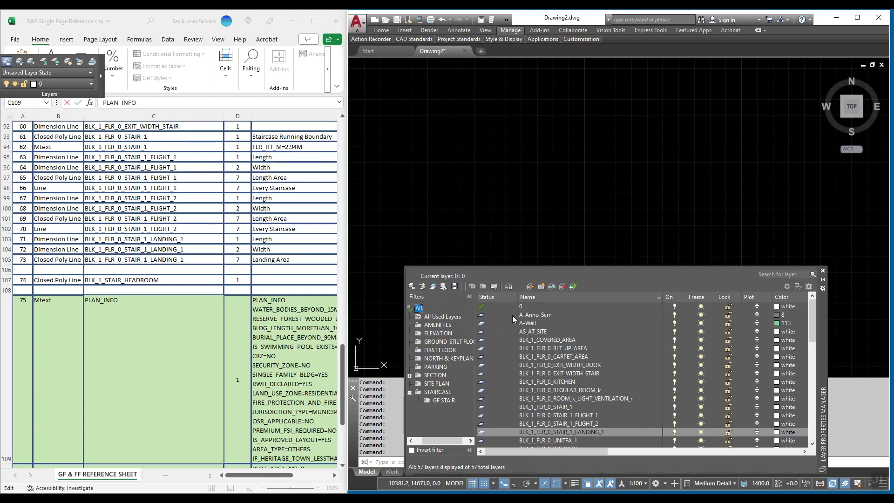
left_click(529, 307)
right_click(530, 308)
left_click(558, 111)
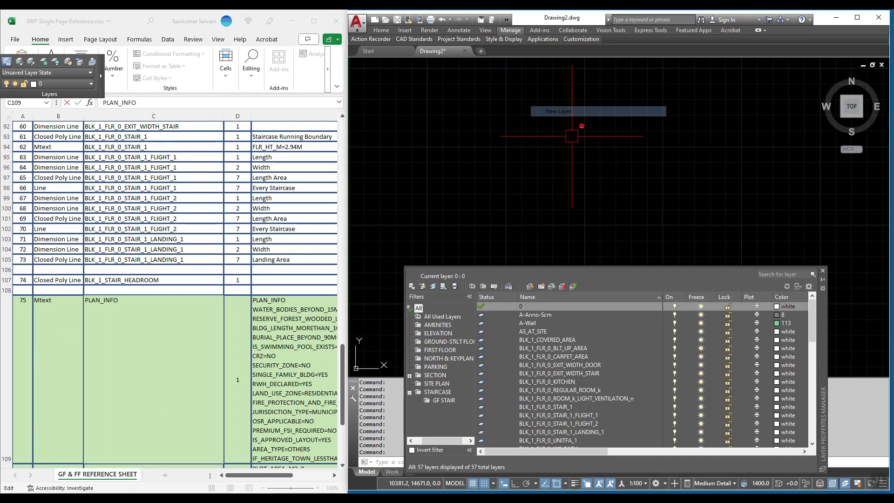
left_click(484, 307)
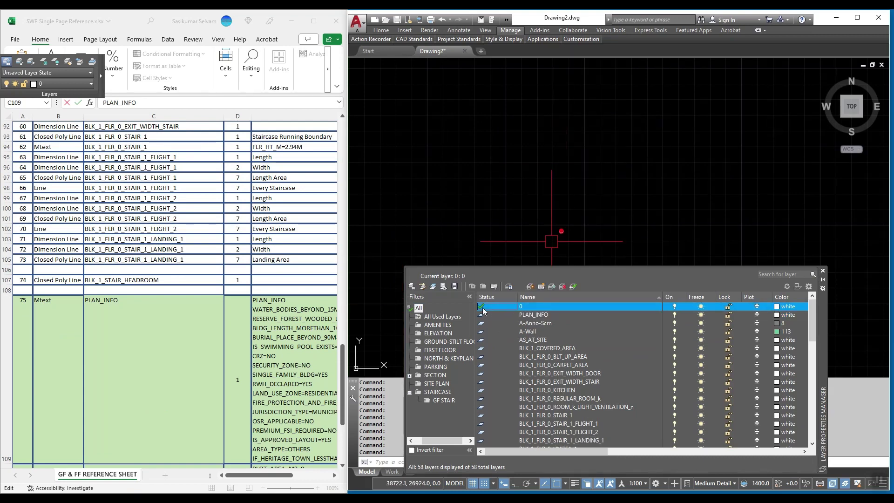
left_click(419, 307)
Create a group filter named FF STAIR under the STAIRCASE filter in AutoCAD
left_click(155, 317)
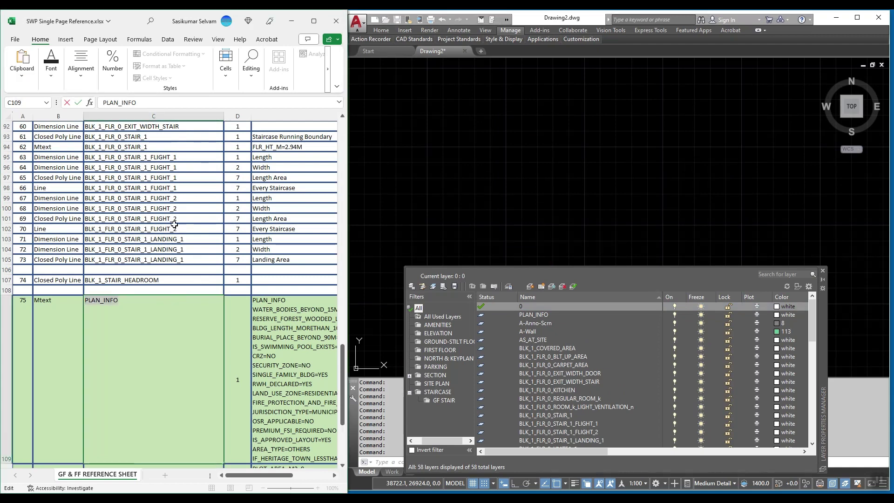
scroll(174, 224, "up", 3)
left_click(154, 200)
left_click(437, 404)
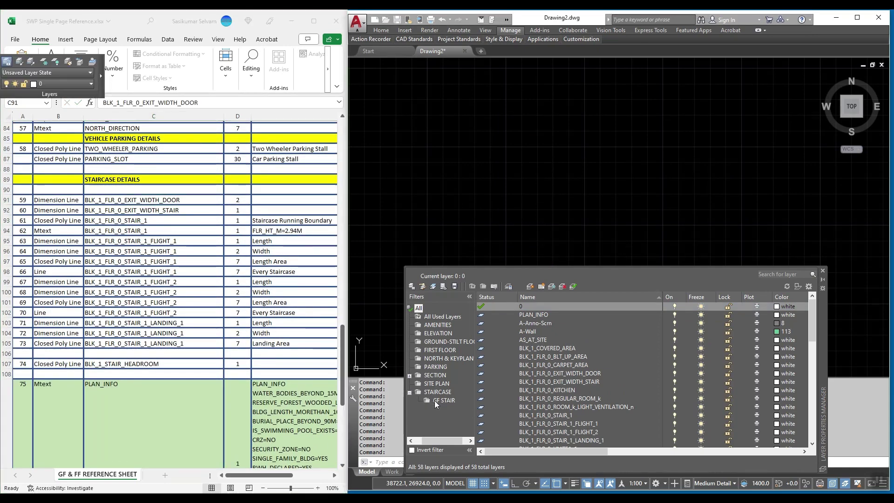
left_click(437, 392)
right_click(440, 392)
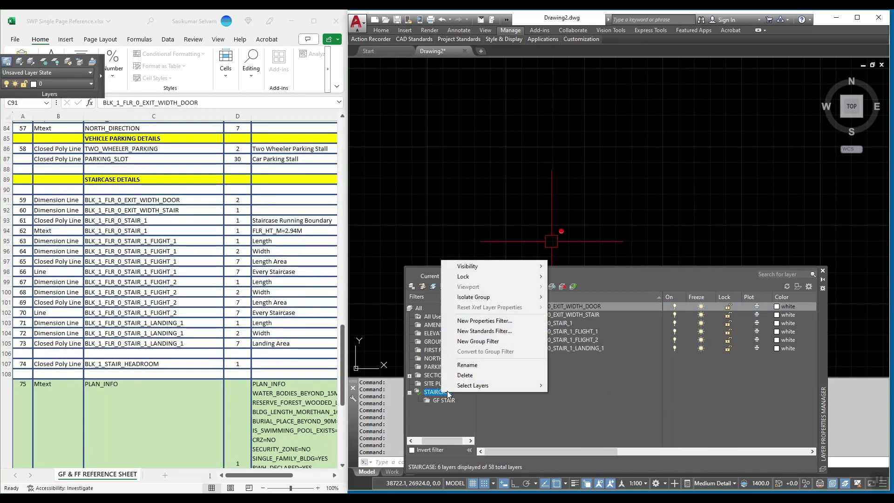
left_click(491, 343)
type("FF STAIR")
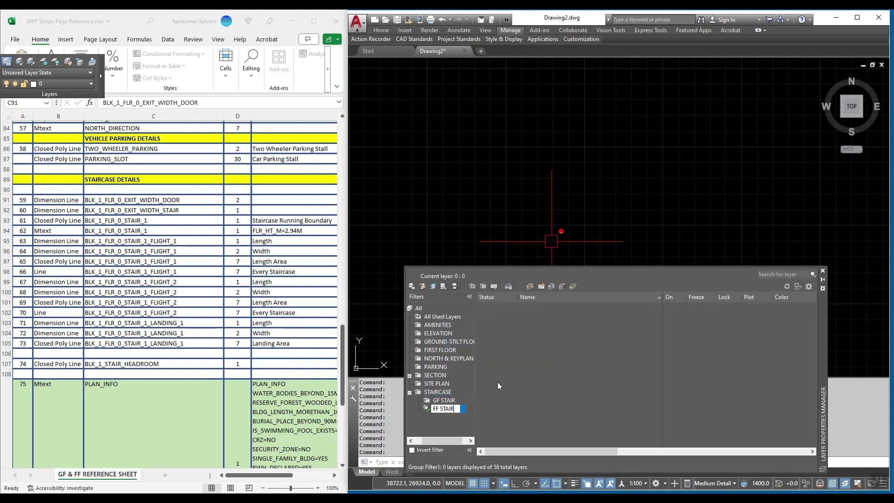
key("Return")
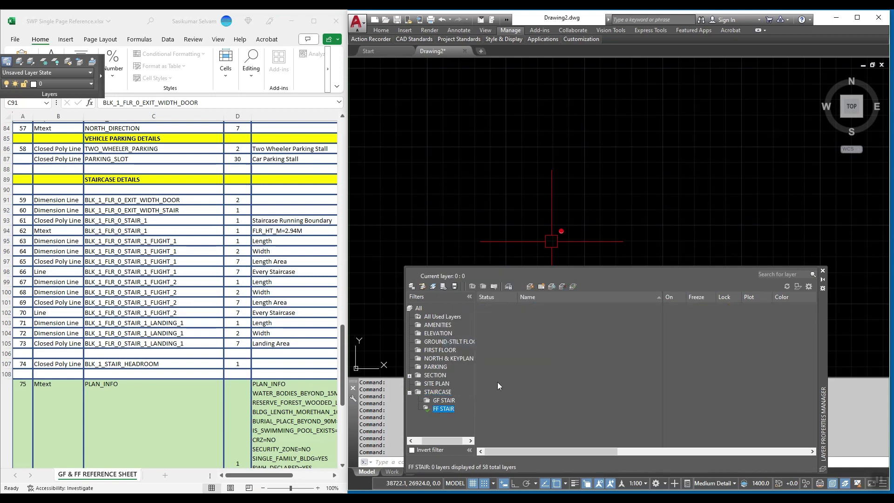
Copy BLK_1_FLR_0_EXIT_WIDTH_DOOR from the Excel reference and create layer BLK_1_FLR_1_EXIT_WIDTH_DOOR from it in AutoCAD's FF STAIR group
left_click(145, 201)
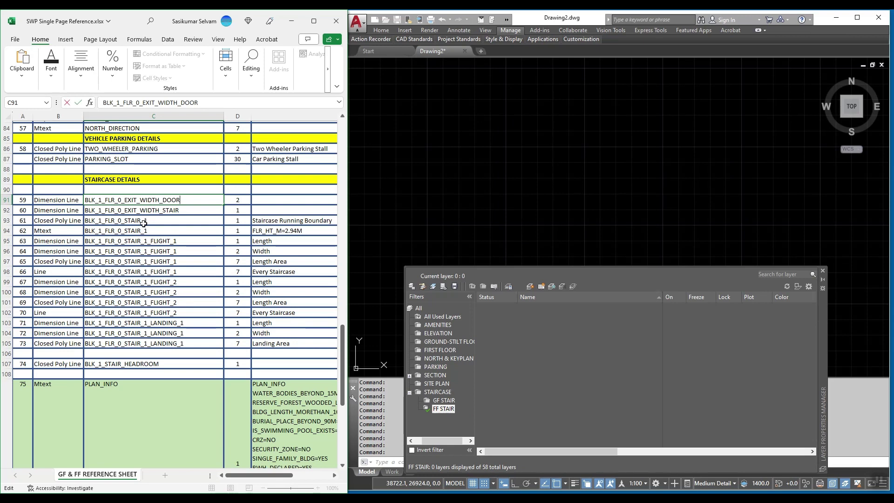
key("shift+Home")
key("ctrl+c")
right_click(504, 332)
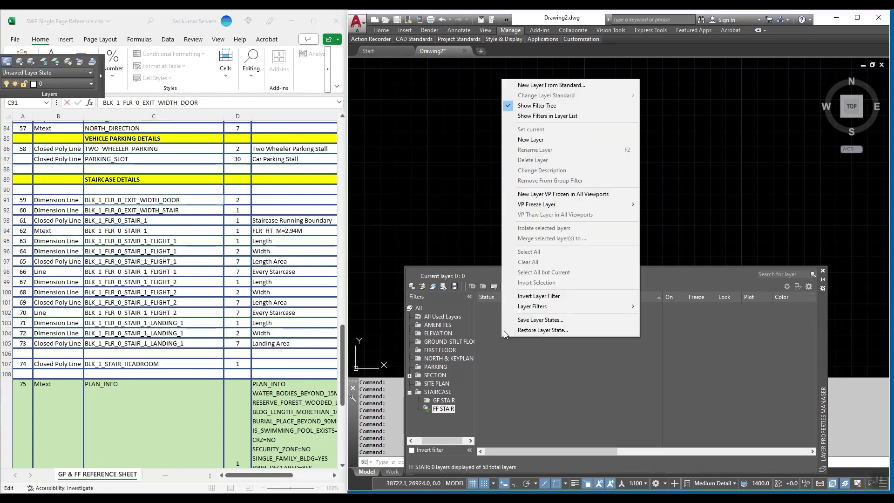
left_click(540, 140)
key("ctrl+v")
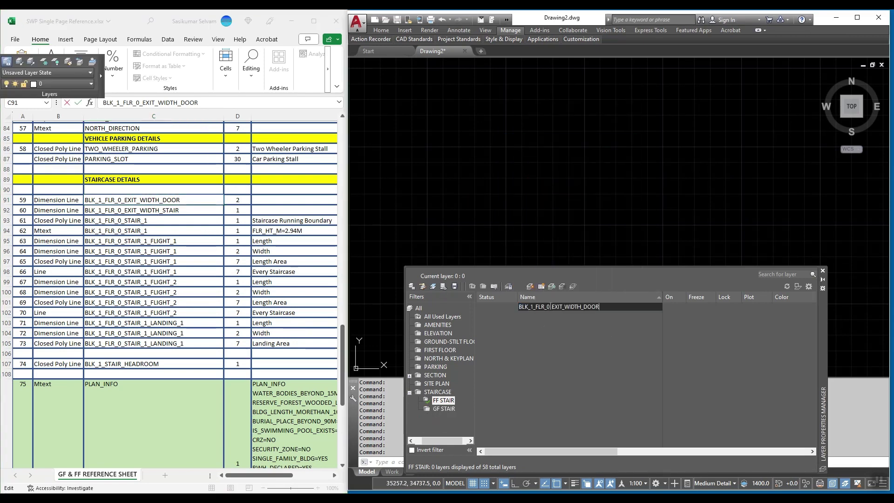
type("1")
key("Return")
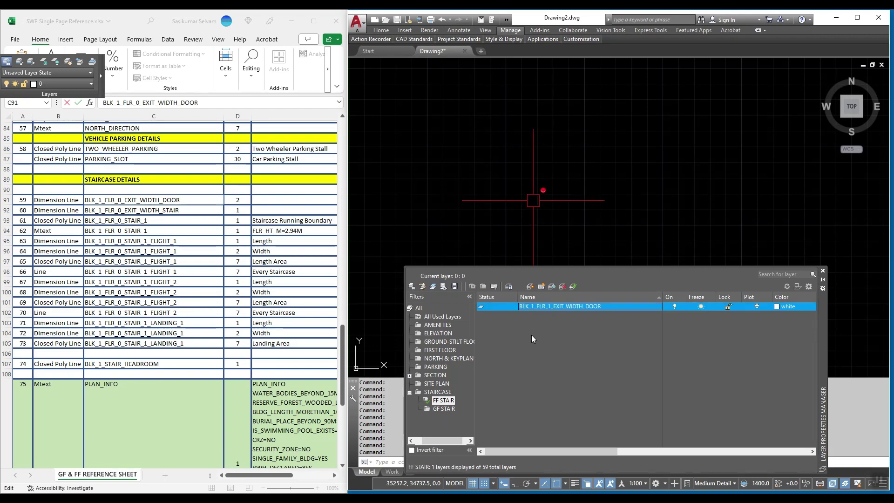
Copy the name BLK_1_FLR_0_EXIT_WIDTH_STAIR from the Excel reference
left_click(148, 210)
key("F2")
key("shift+Home")
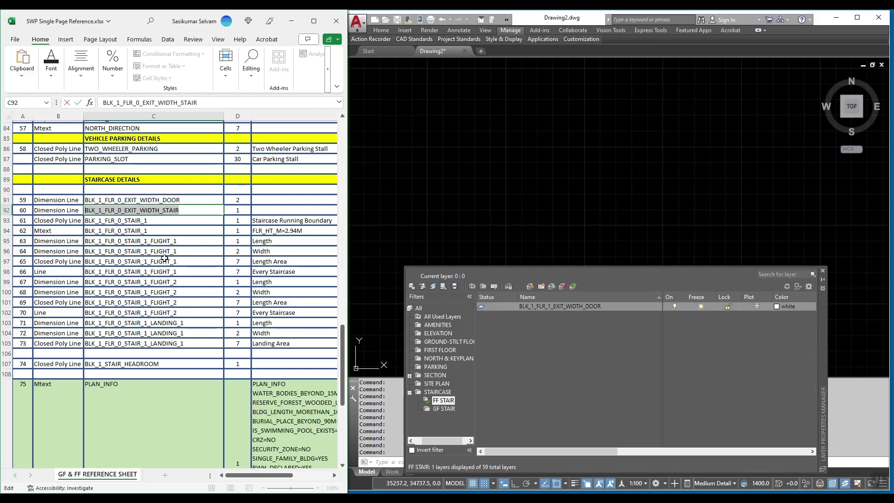
right_click(513, 328)
left_click(535, 121)
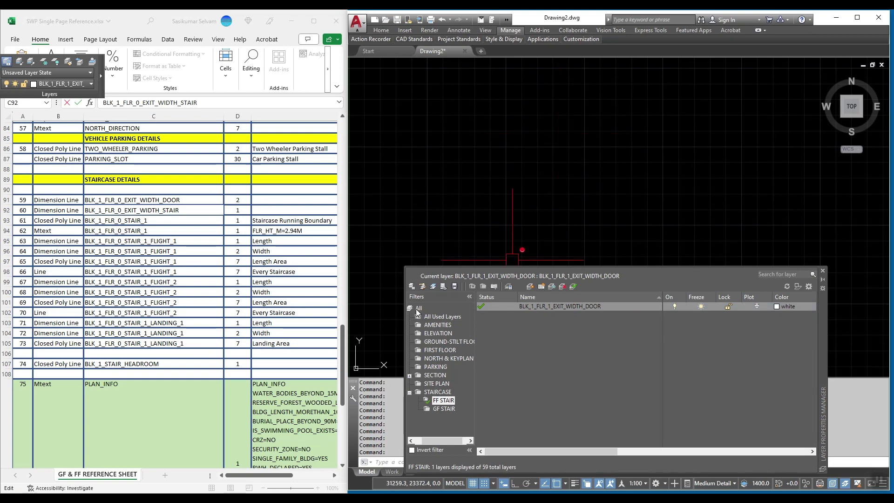
left_click(418, 308)
scroll(517, 334, "up", 2)
double_click(529, 307)
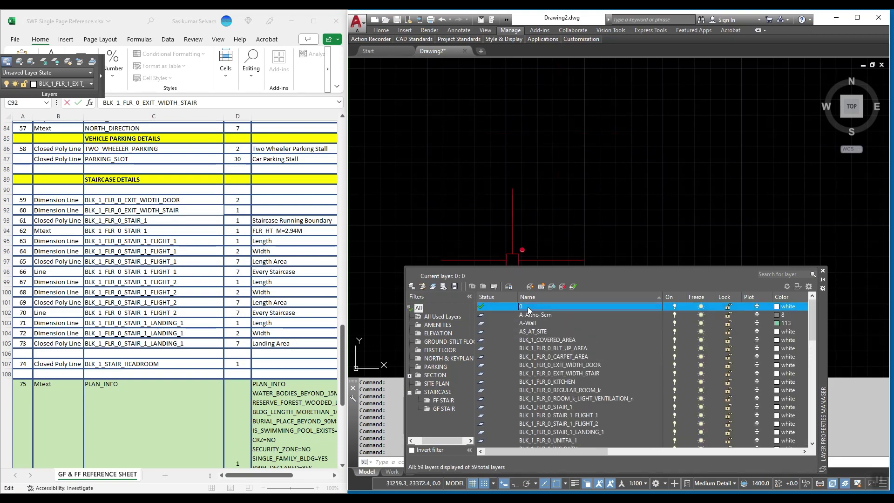
Create a layer from the copied name in AutoCAD's FF STAIR group, changing it to BLK_1_FLR_1_EXIT_WIDTH_STAIR
left_click(444, 408)
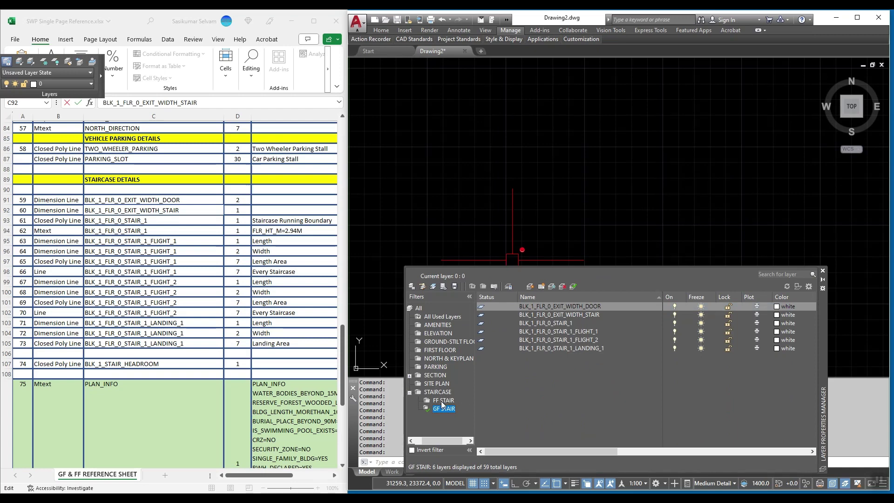
left_click(442, 401)
right_click(521, 396)
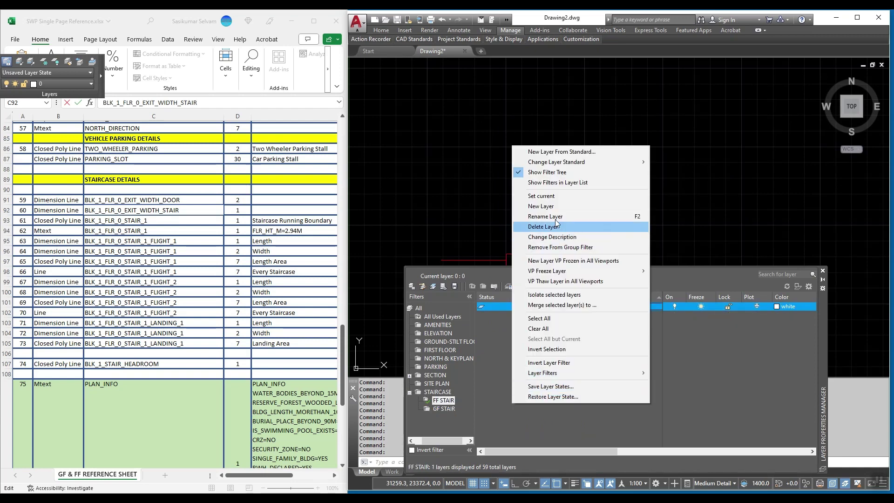
left_click(557, 207)
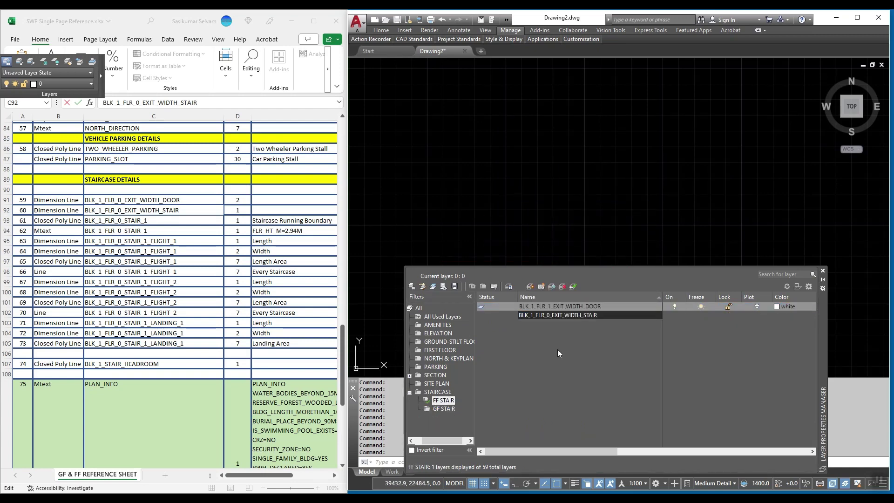
key("Return")
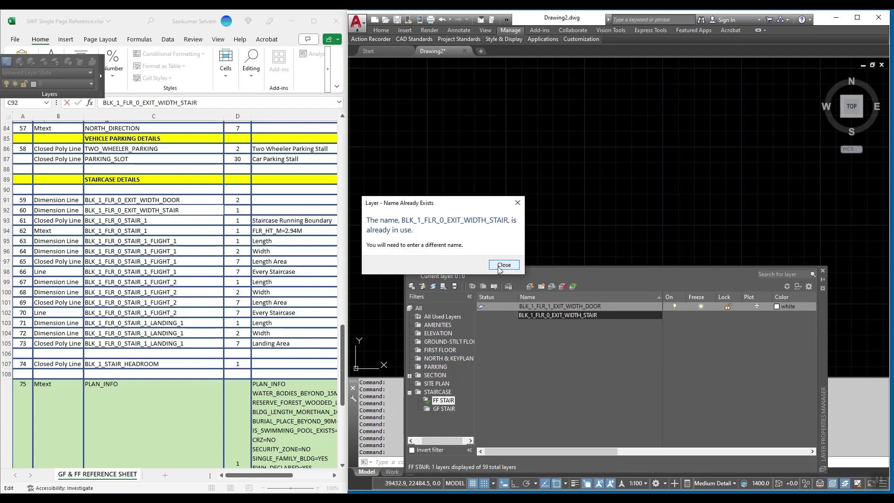
key("Return")
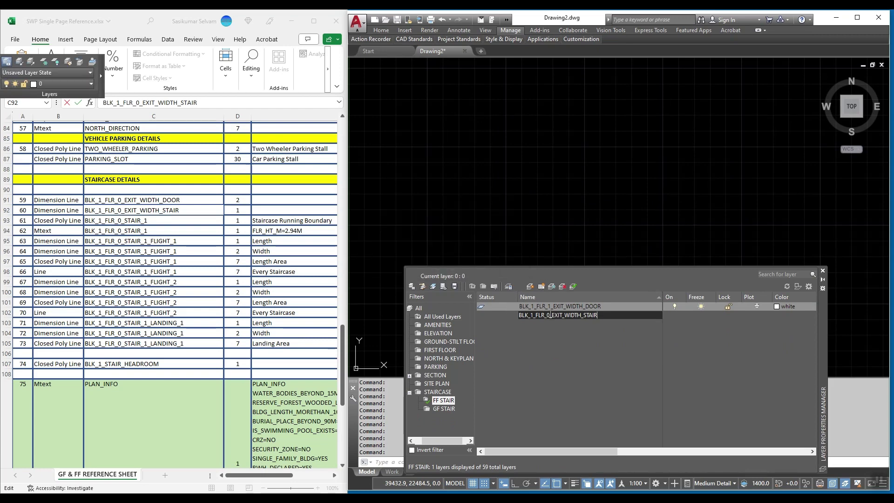
key("Return")
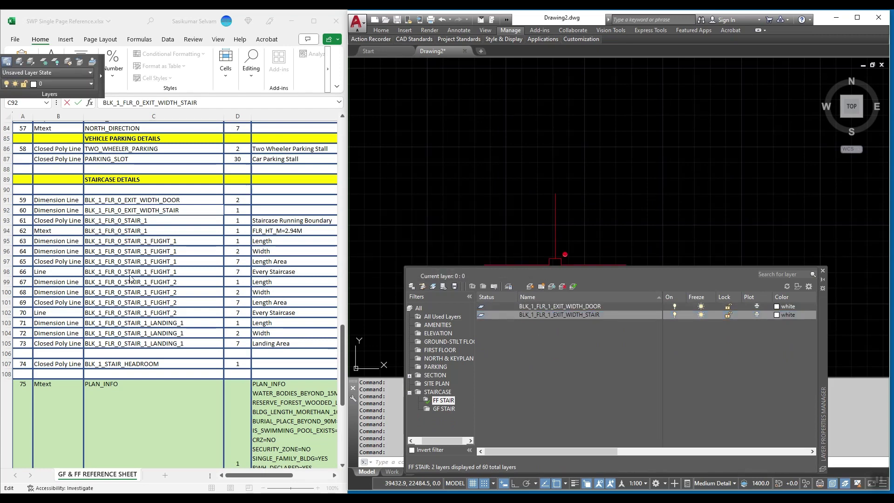
Copy BLK_1_FLR_0_STAIR_1 from the Excel reference and create layer BLK_1_FLR_1_STAIR_1 from it in AutoCAD's FF STAIR group
left_click(139, 247)
key("Return")
key("shift+Home")
key("ctrl+c")
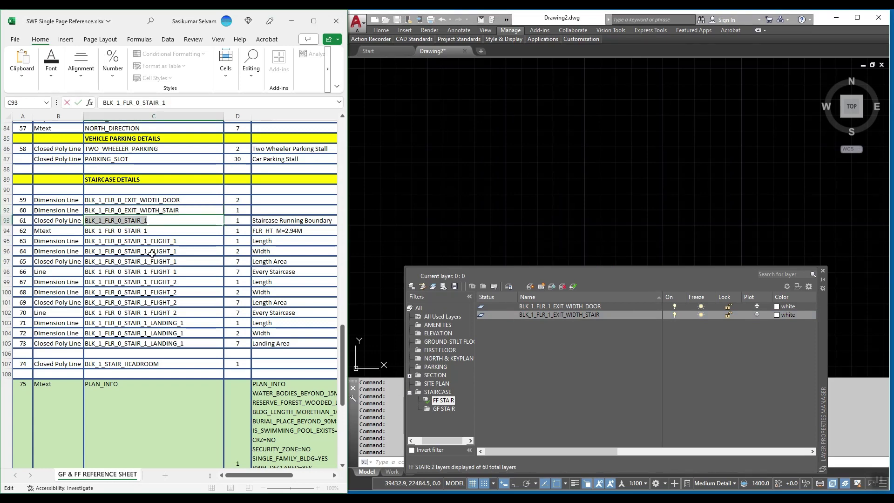
right_click(523, 342)
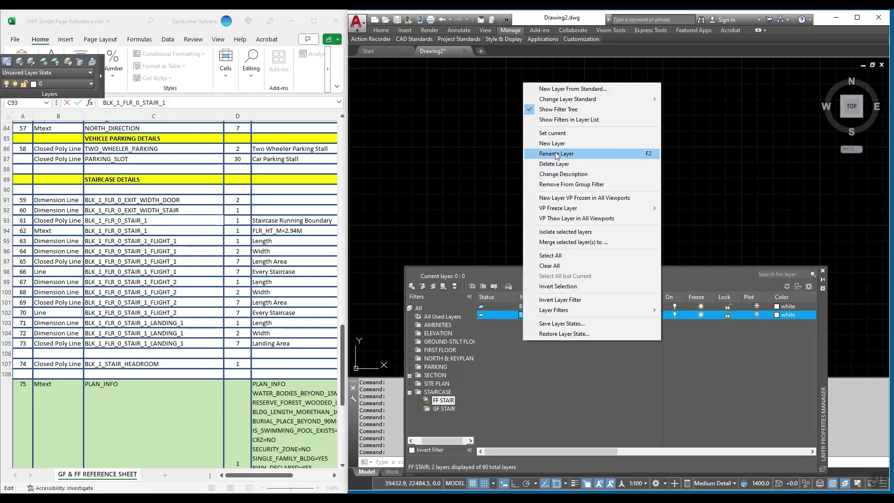
left_click(560, 143)
key("ctrl+v")
left_click(549, 325)
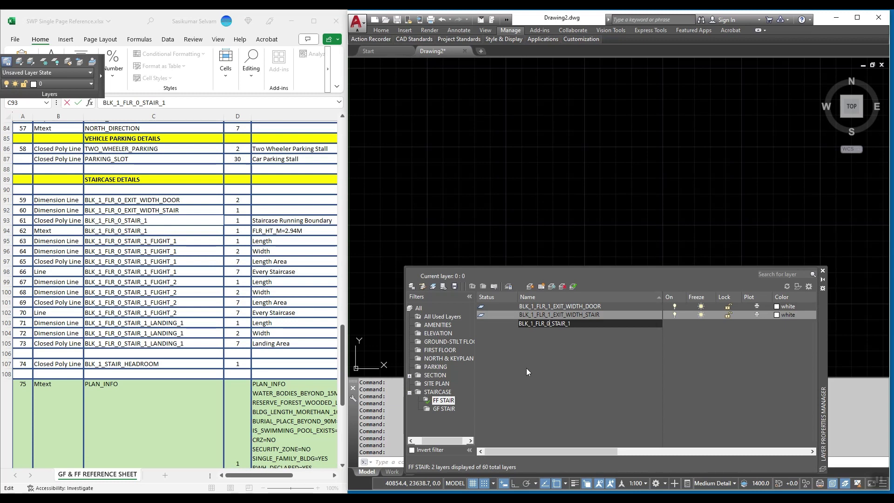
key("BackSpace")
type("1")
key("Return")
Copy BLK_1_FLR_0_STAIR_1_FLIGHT_1 from the Excel reference and create layer BLK_1_FLR_1_STAIR_1_FLIGHT_1 from it in AutoCAD's FF STAIR group
left_click(200, 297)
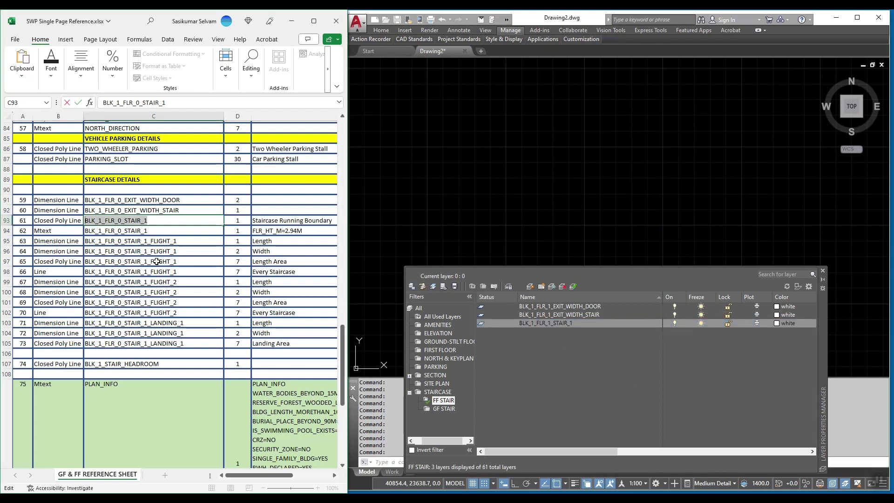
left_click(157, 243)
key("F2")
key("shift+Home")
key("ctrl+c")
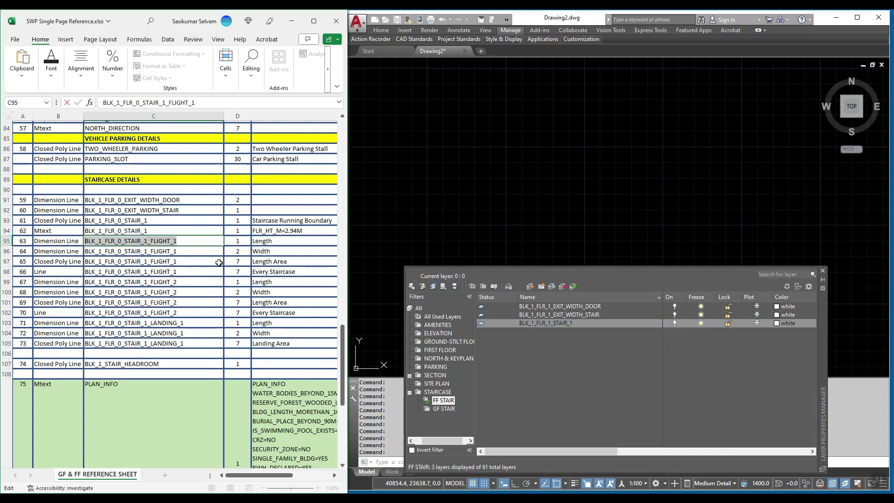
right_click(546, 356)
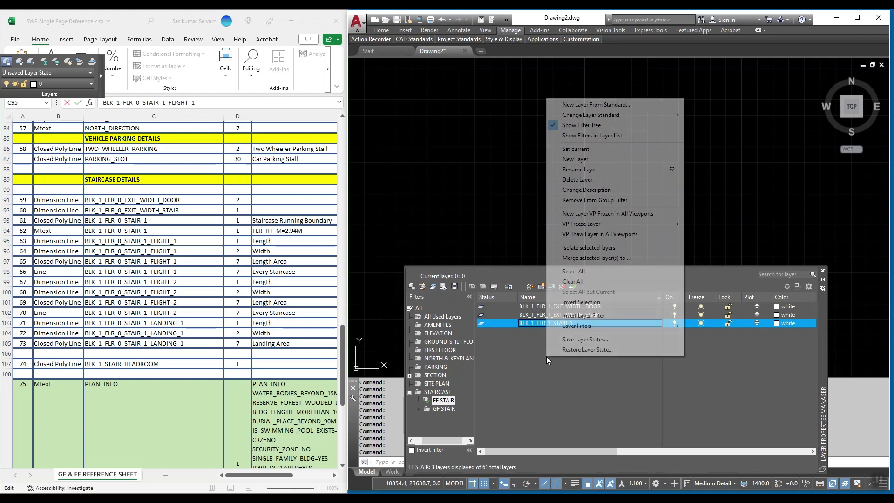
left_click(601, 159)
key("ctrl+v")
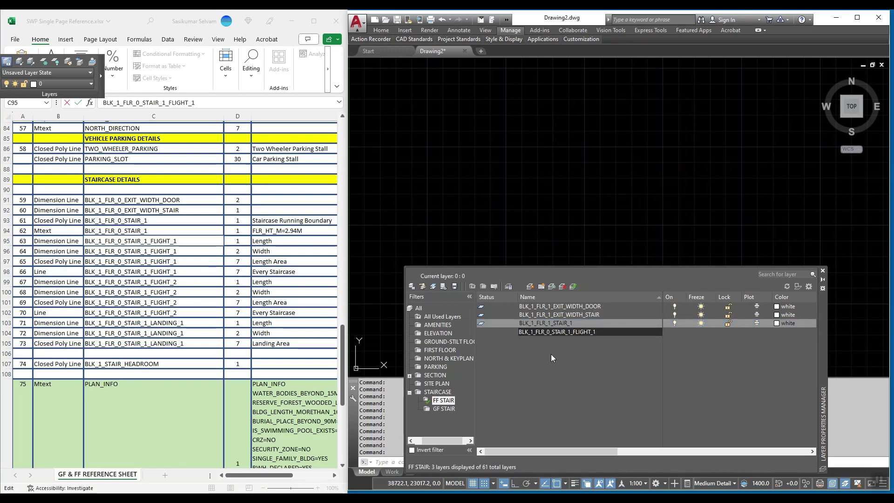
key("BackSpace")
type("1")
key("Return")
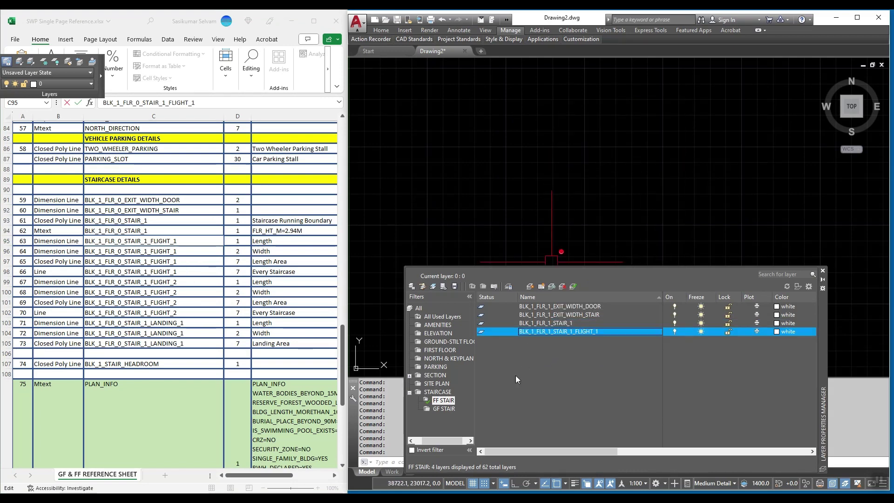
Copy BLK_1_FLR_0_STAIR_1_FLIGHT_2 from the Excel reference and create layer BLK_1_FLR_1_STAIR_1_FLIGHT_2 from it in AutoCAD's FF STAIR group
left_click(169, 292)
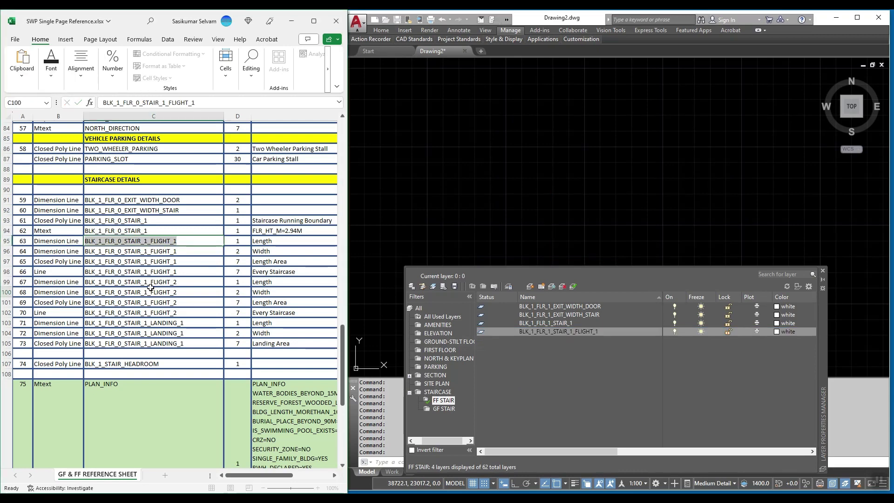
right_click(558, 363)
left_click(577, 184)
type("BLK_1_FLR_0_STAIR_1_FLIGHT_2")
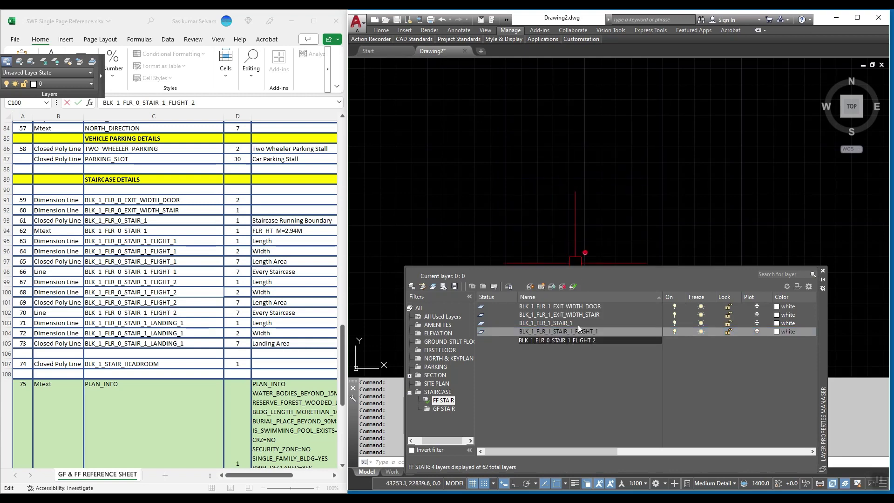
left_click(551, 340)
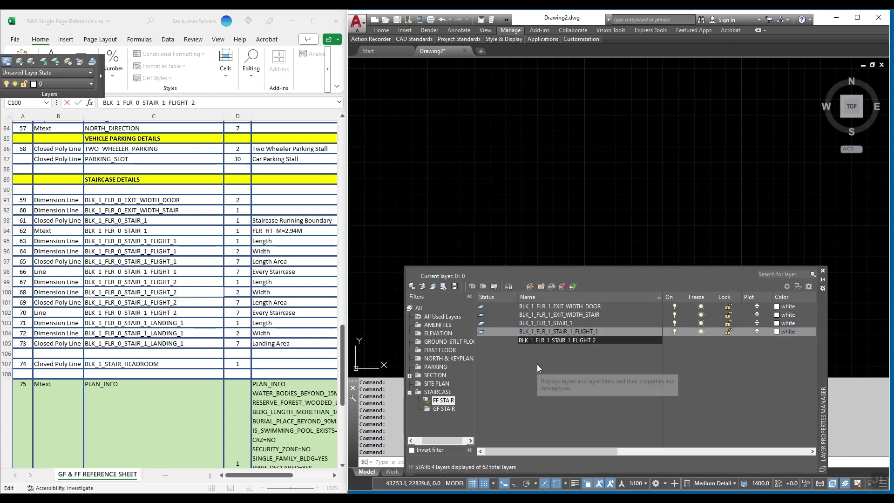
key("Return")
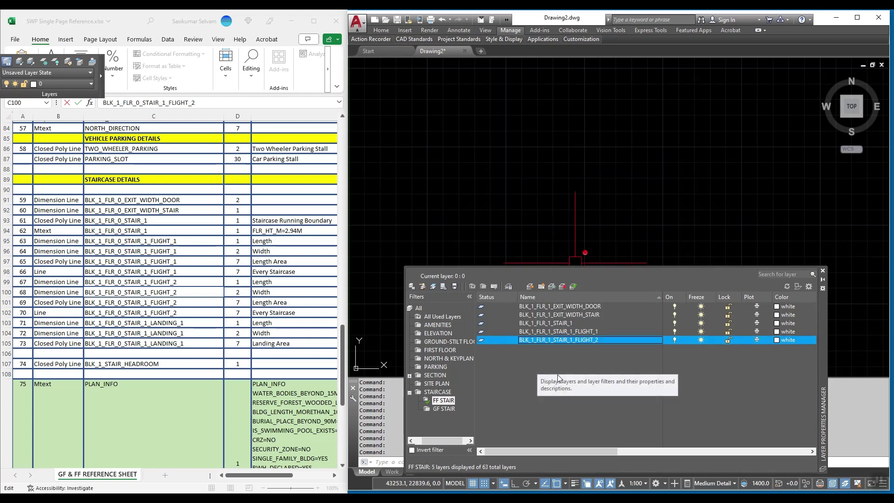
Copy BLK_1_FLR_0_STAIR_1_LANDING_1 from Excel, create layer BLK_1_FLR_1_STAIR_1_LANDING_1 from it in AutoCAD's FF STAIR group, and make the All filter current
left_click(179, 329)
left_click(180, 330)
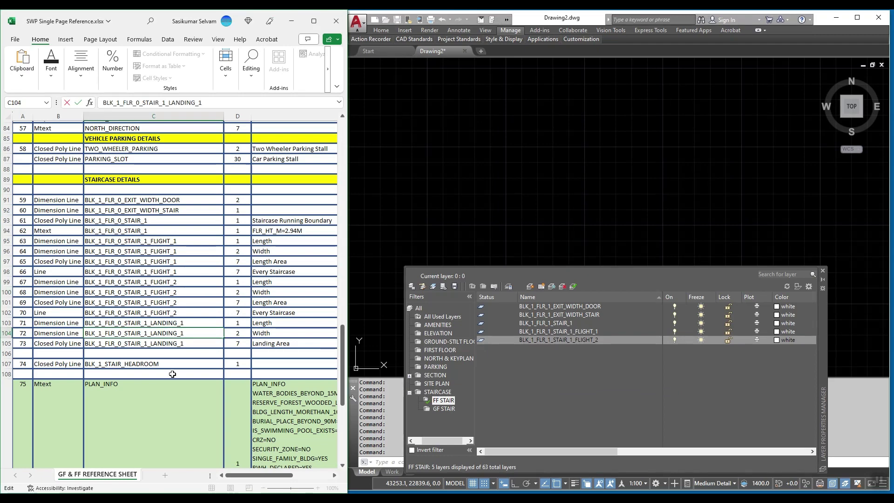
right_click(518, 370)
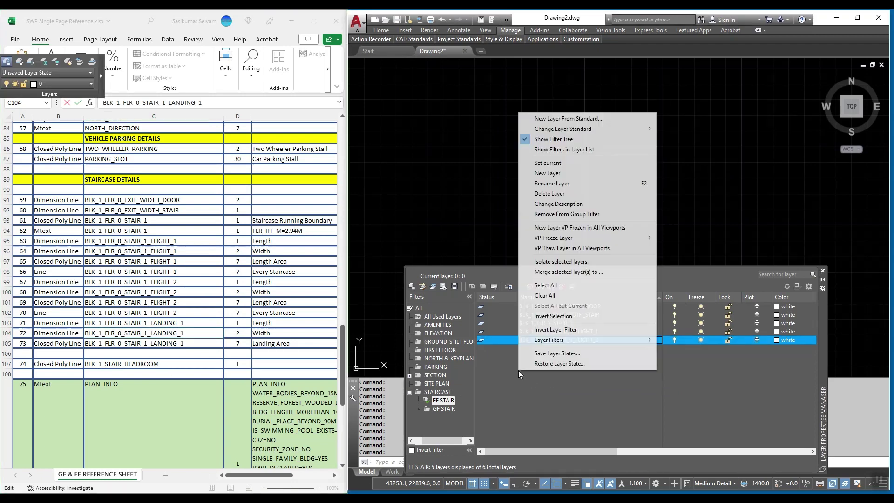
left_click(540, 175)
type("BLK_1_FLR_0_STAIR_1_LANDING_1")
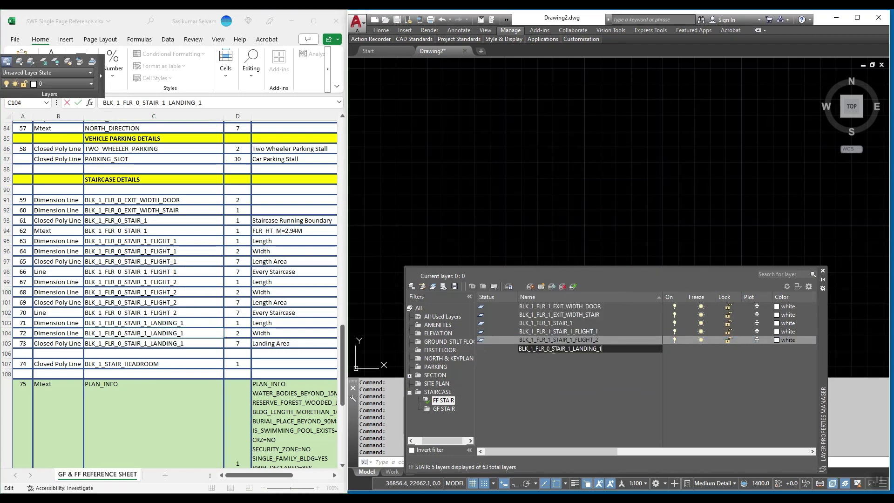
key("Delete")
type("1")
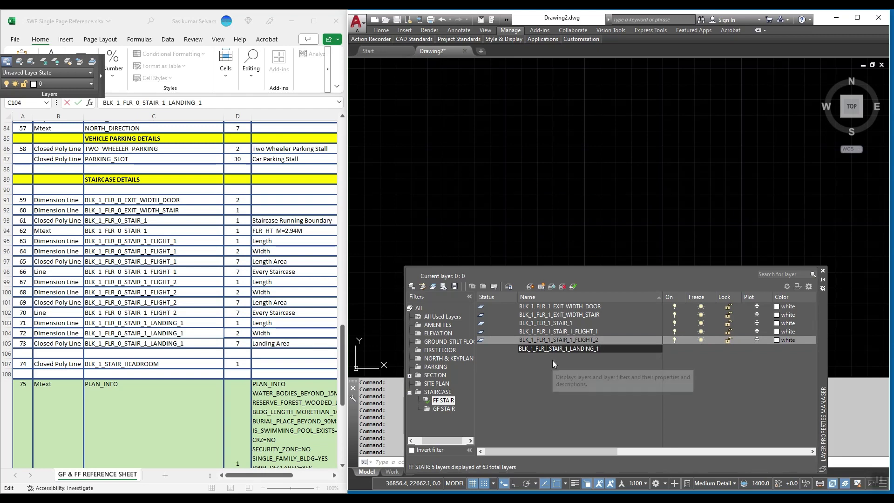
key("Return")
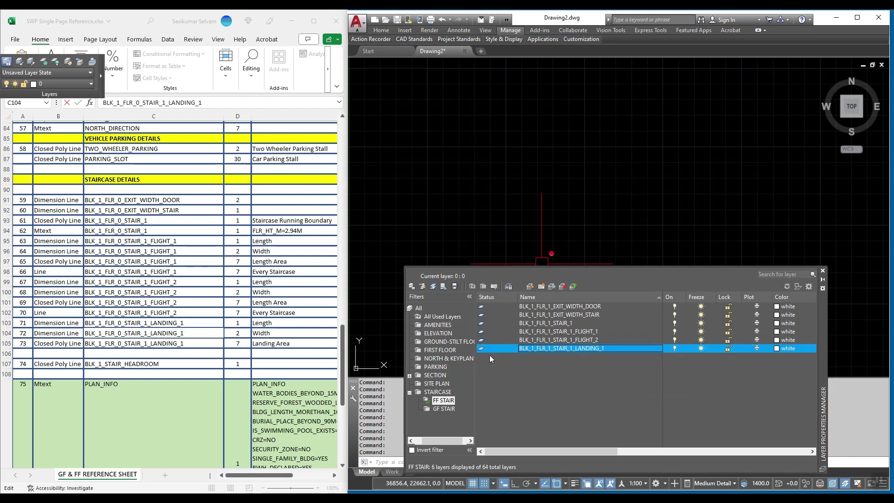
left_click(421, 309)
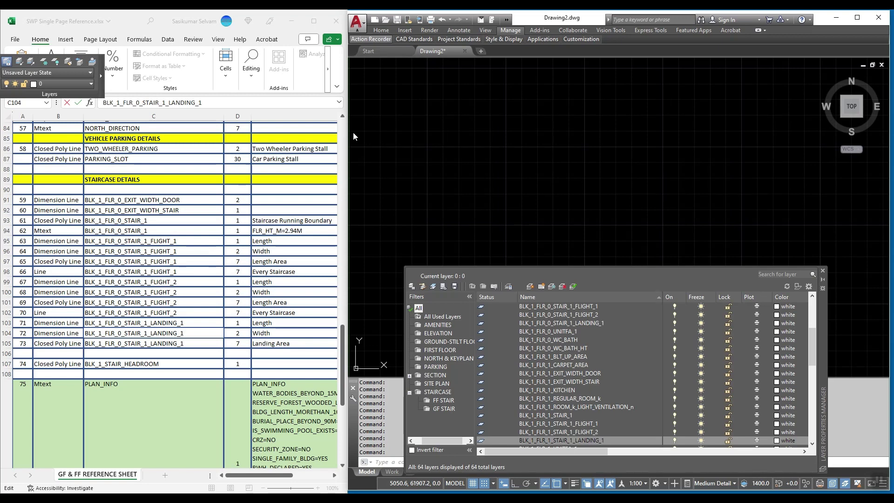
Review the recorded actions, then stop recording and save the action macro as GROUNDFLOORFIRSTFLOORSWPLAYERS
left_click(371, 40)
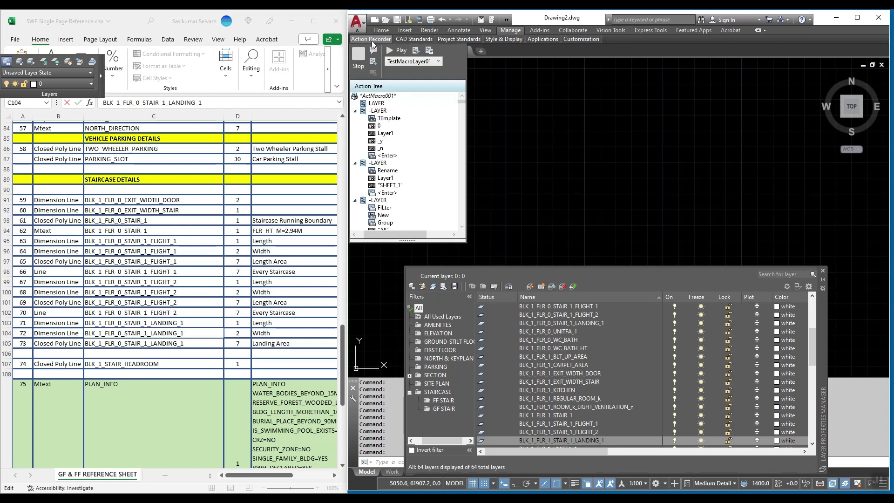
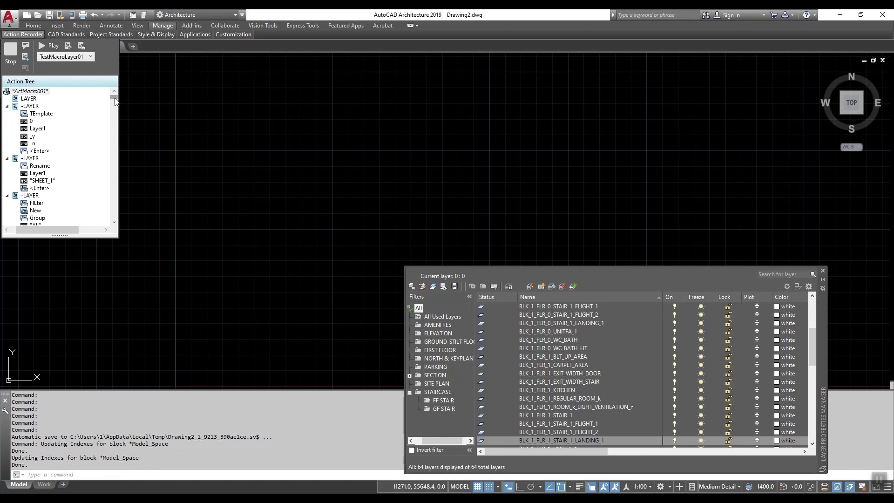
left_click_drag(115, 100, 119, 228)
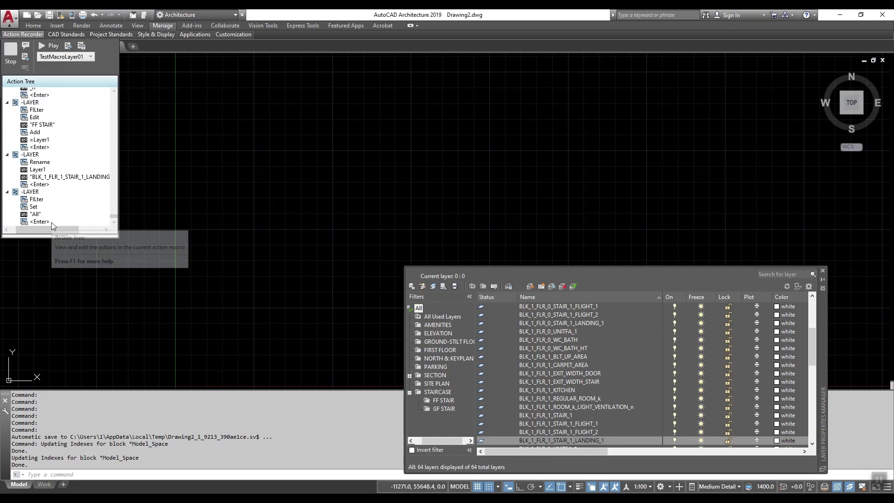
scroll(51, 222, "up", 10)
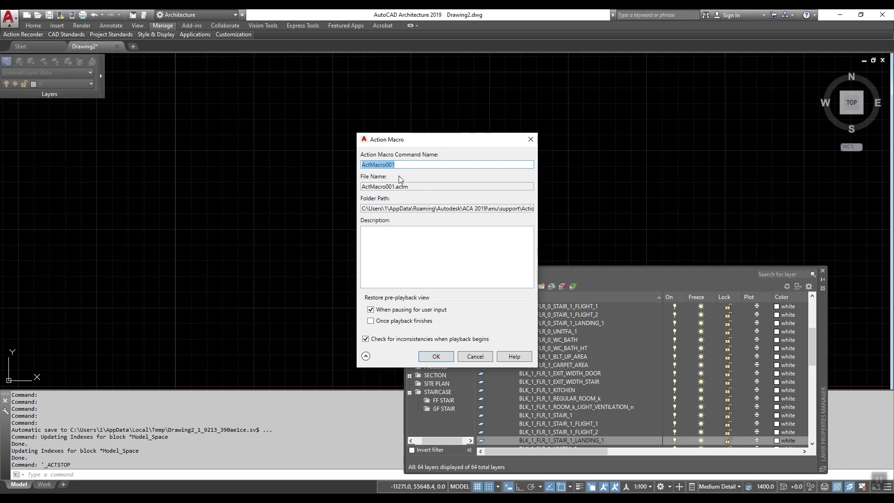
type("GROUNDFLOORFIRSTF")
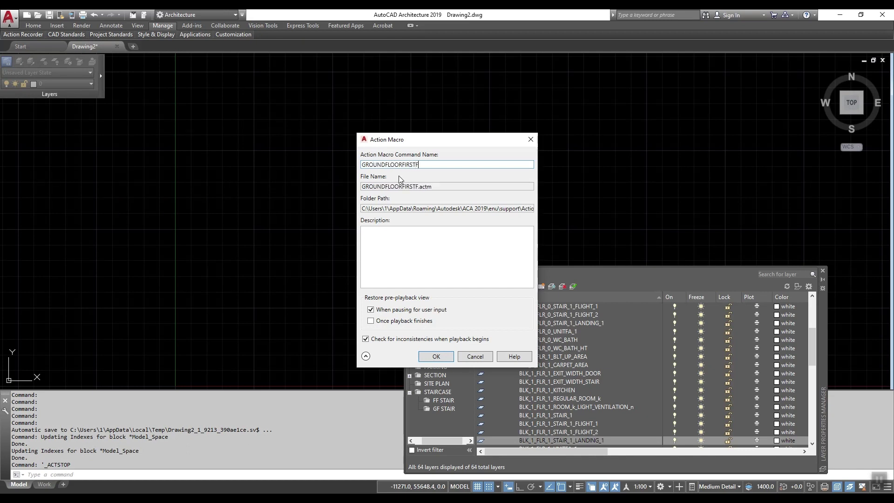
type("LOORSWPLAYERS")
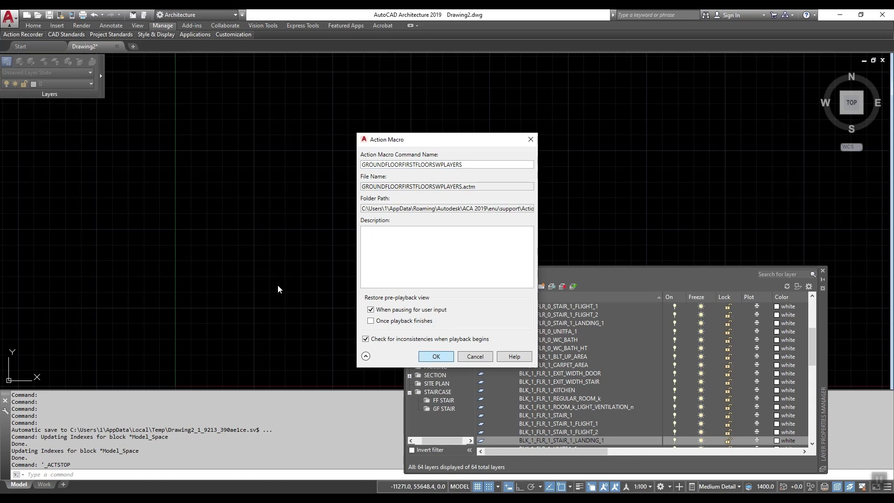
left_click(426, 357)
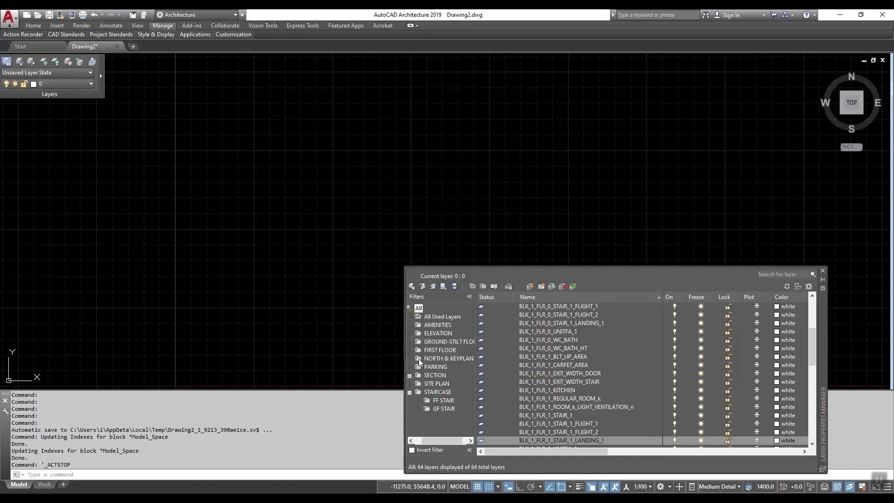
left_click(15, 35)
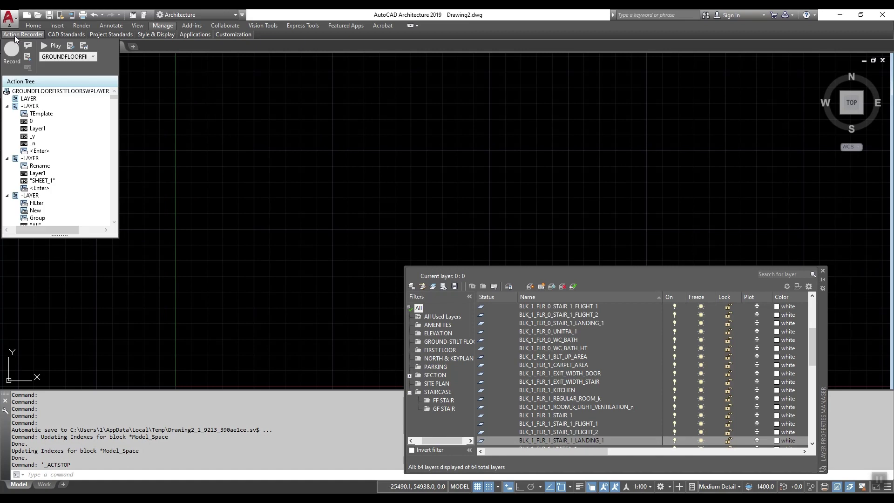
left_click(82, 57)
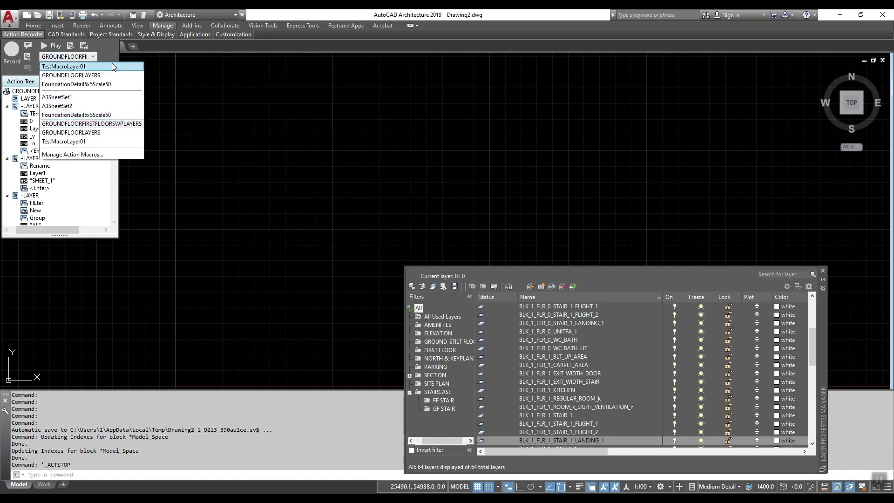
left_click(114, 49)
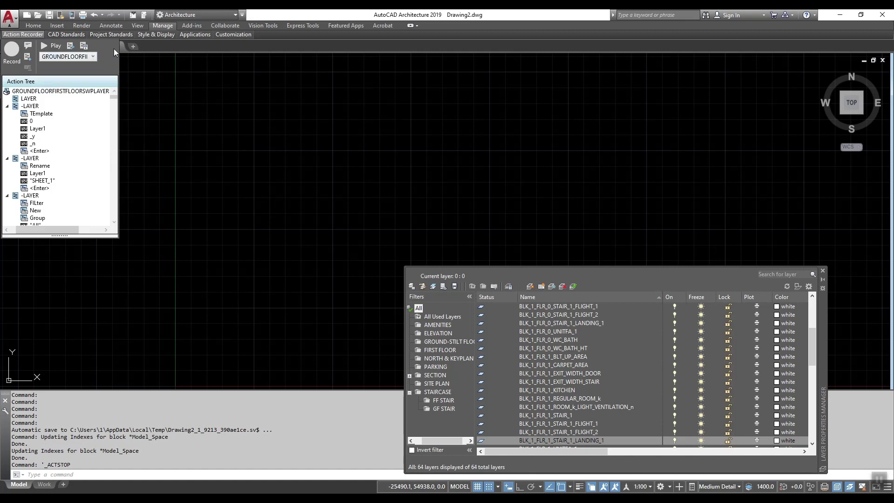
Create a new drawing from the Aec Model (Global Ctb).dwt template
left_click(12, 23)
left_click(27, 66)
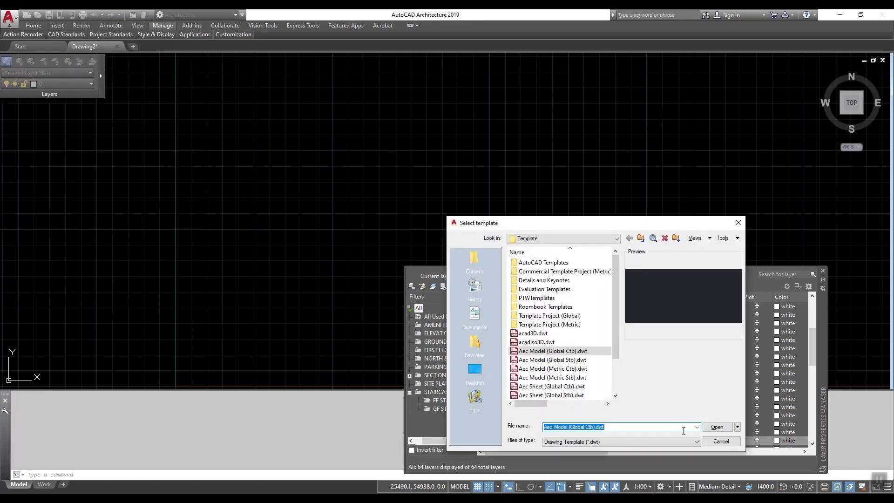
key("Return")
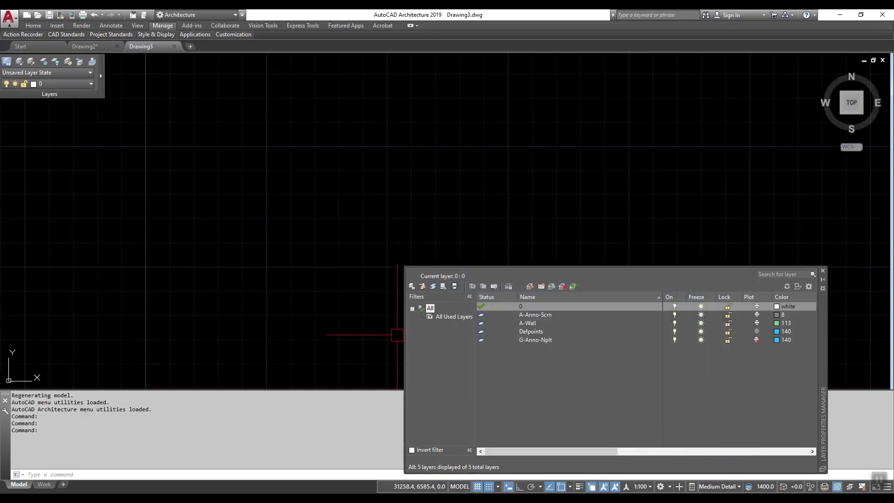
Set the new drawing's units to meters and rescale the existing modelspace objects to match
type("units")
key("Return")
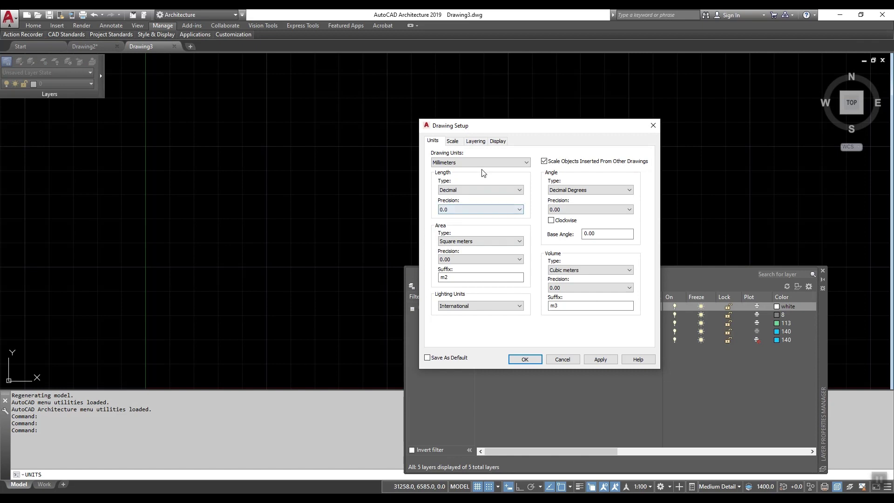
left_click(482, 163)
left_click(450, 201)
left_click(524, 359)
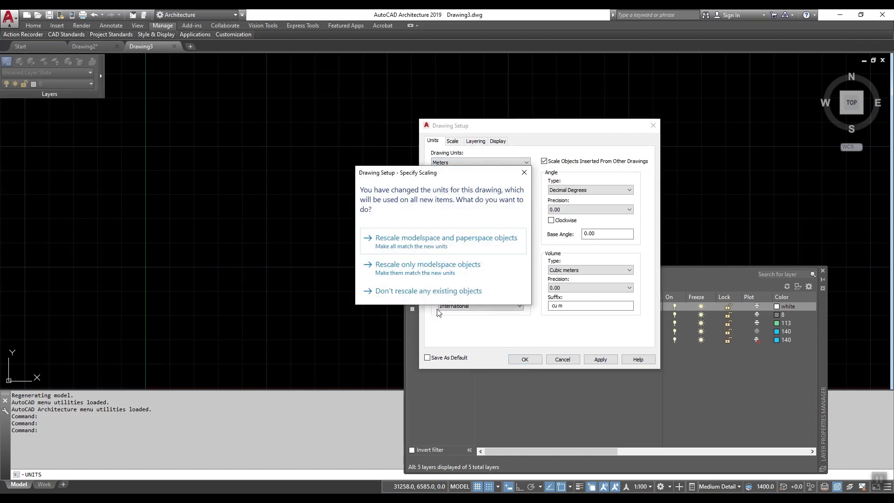
left_click(389, 251)
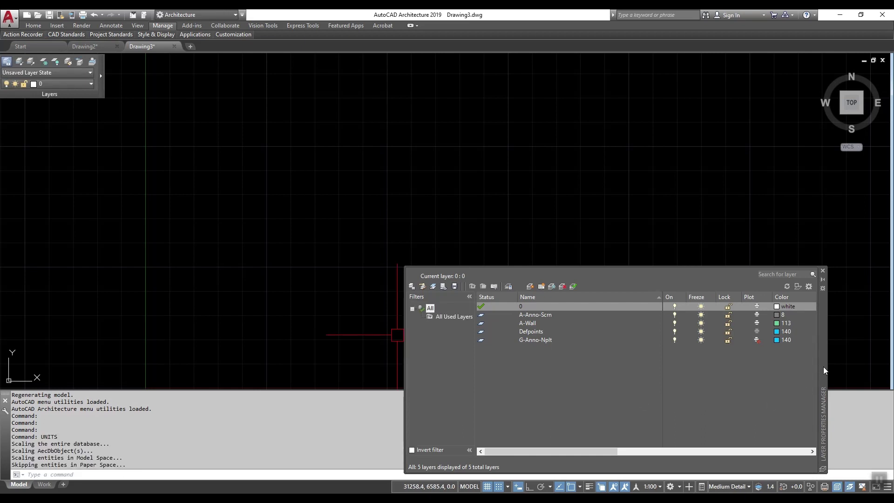
Play the GROUNDFLOORFIRSTFLOORSWPLAYERS action macro in the new drawing, continuing with the current drawing settings
left_click_drag(823, 367, 819, 199)
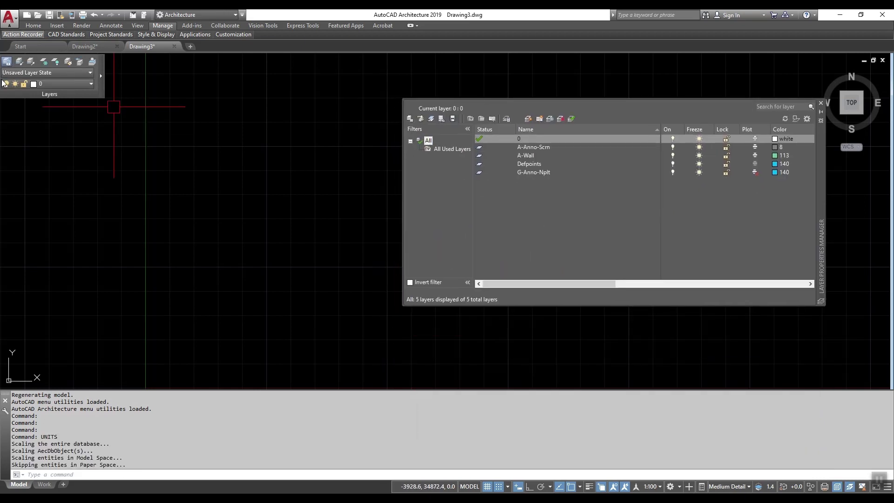
mouse_move(22, 33)
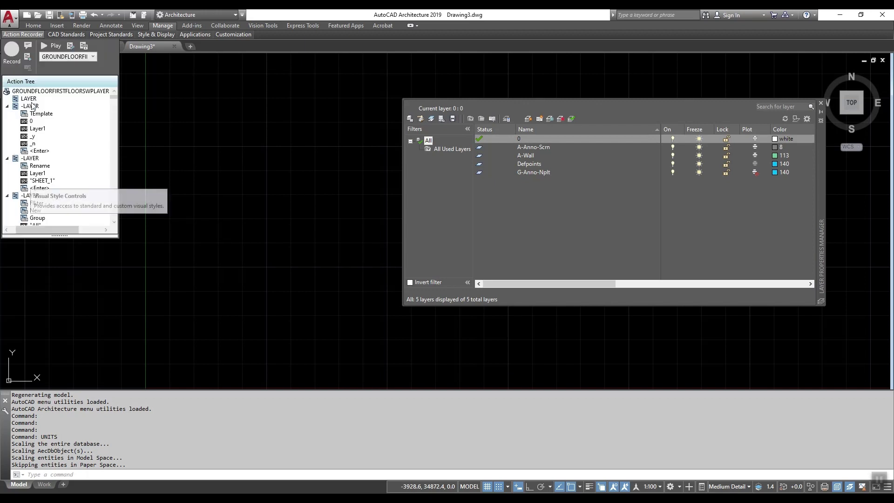
left_click(79, 58)
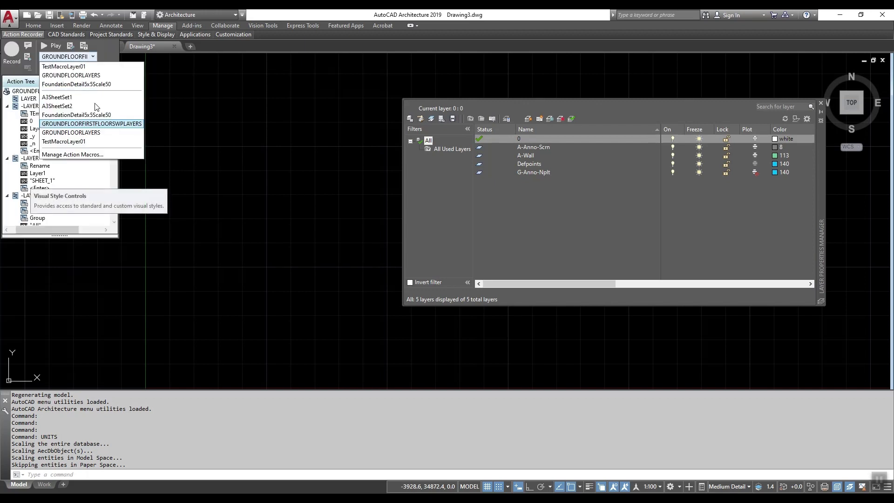
left_click(116, 123)
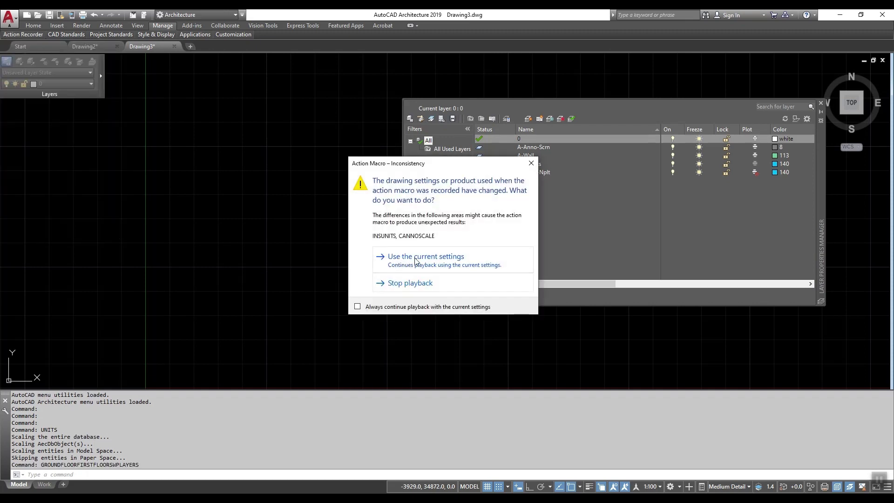
left_click(416, 260)
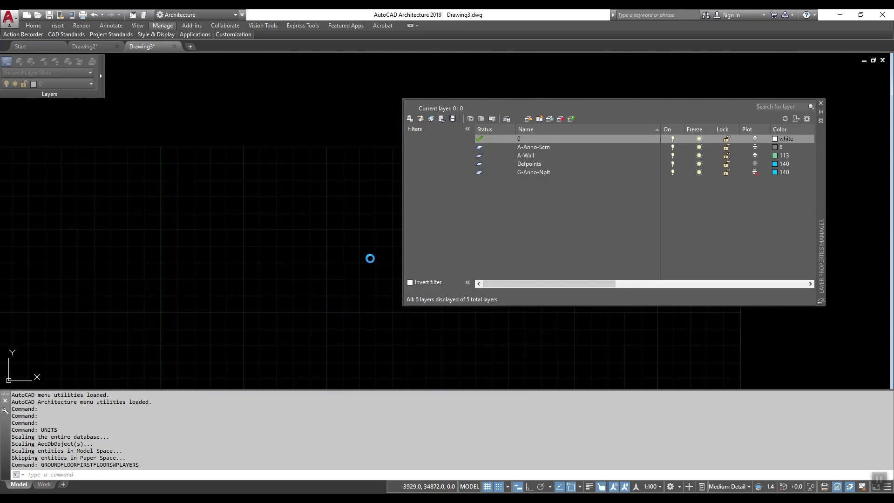
left_click(502, 258)
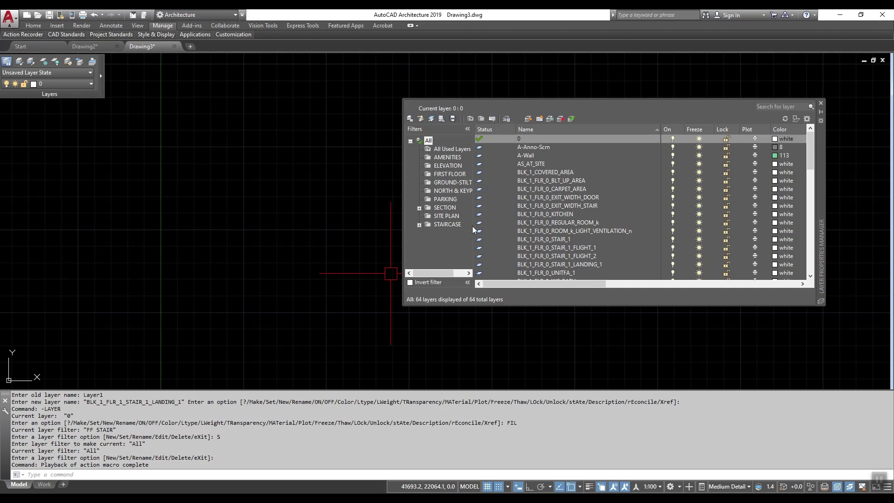
Examine the generated layers in the full list and in the SECTION, ELEVATION and AMENITIES group filters
left_click_drag(811, 154, 804, 275)
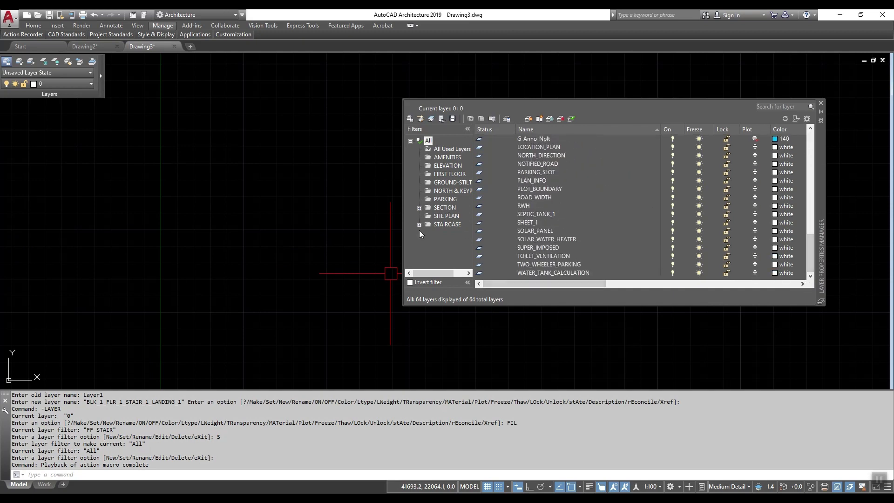
left_click(418, 208)
left_click(450, 224)
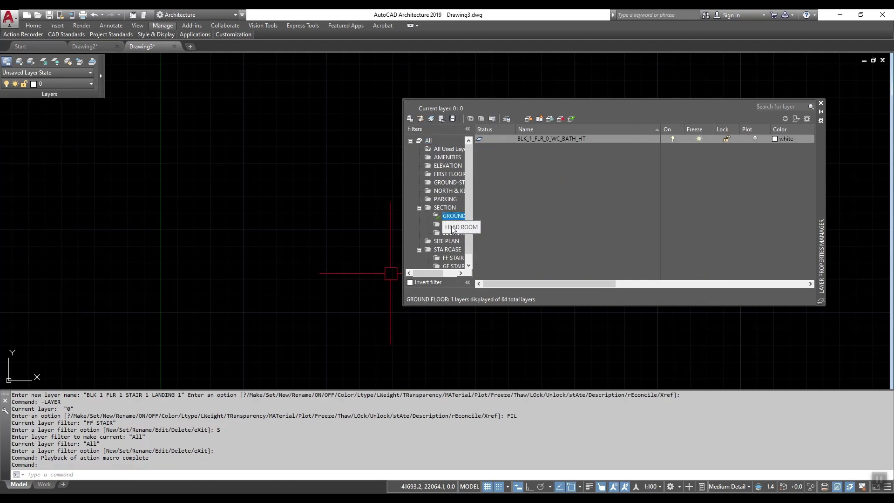
left_click(452, 233)
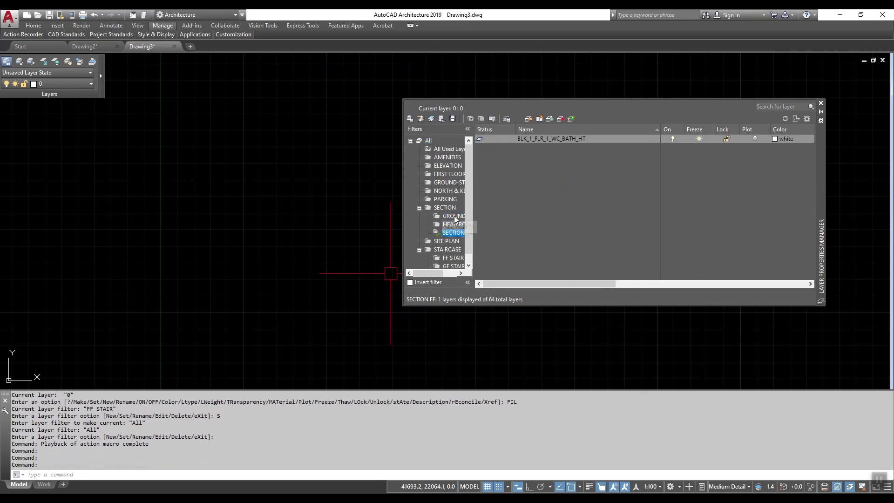
left_click(442, 150)
left_click(440, 158)
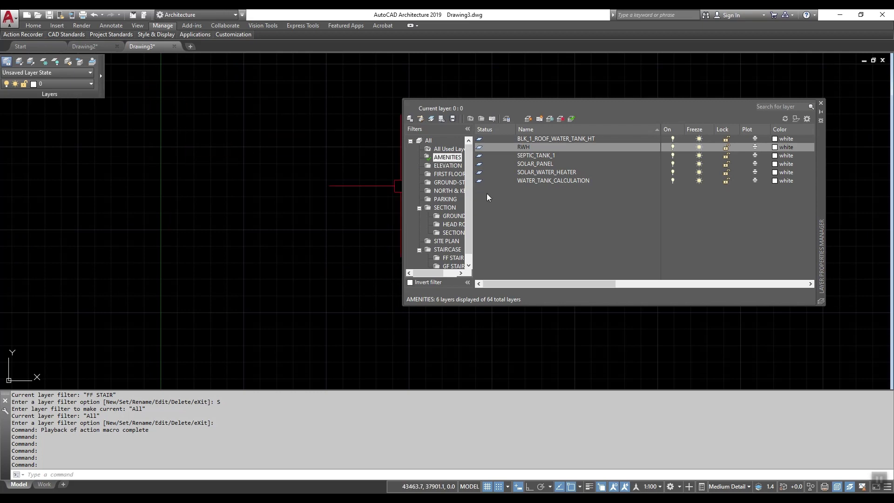
left_click(441, 165)
left_click(439, 157)
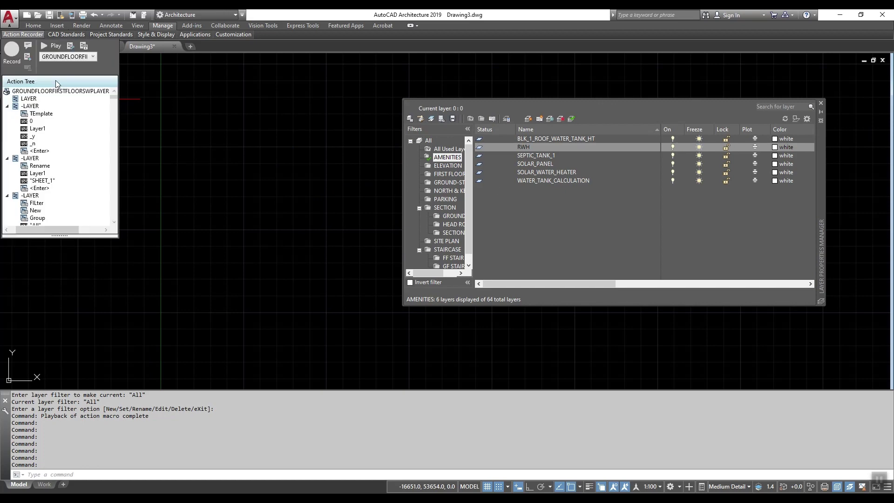
Open the current-layer list to check which layers it offers under the AMENITIES filter
left_click(33, 25)
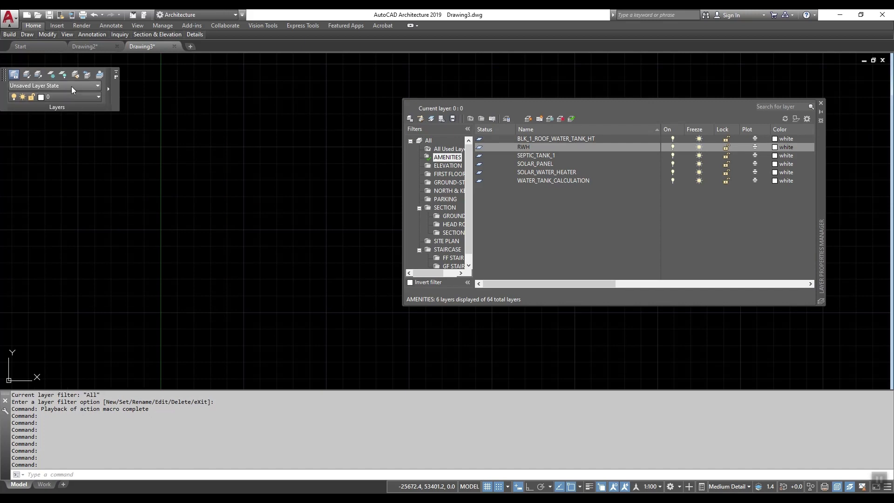
left_click(72, 87)
left_click(95, 87)
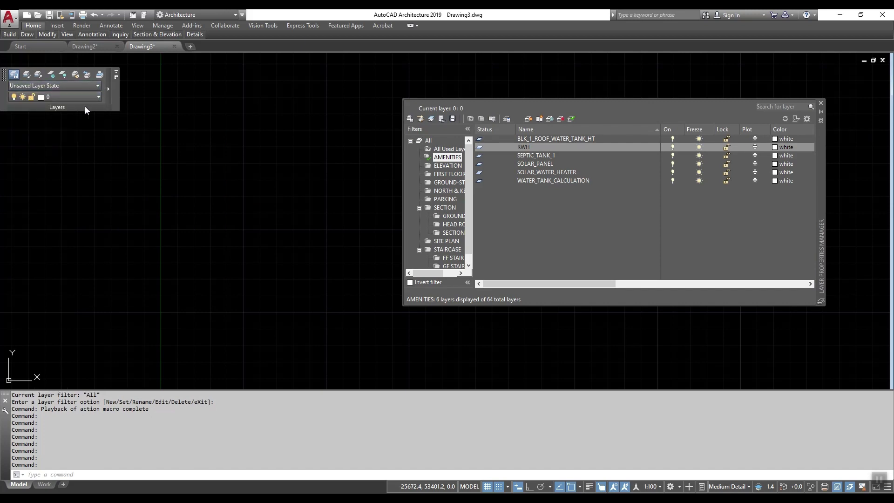
left_click(82, 96)
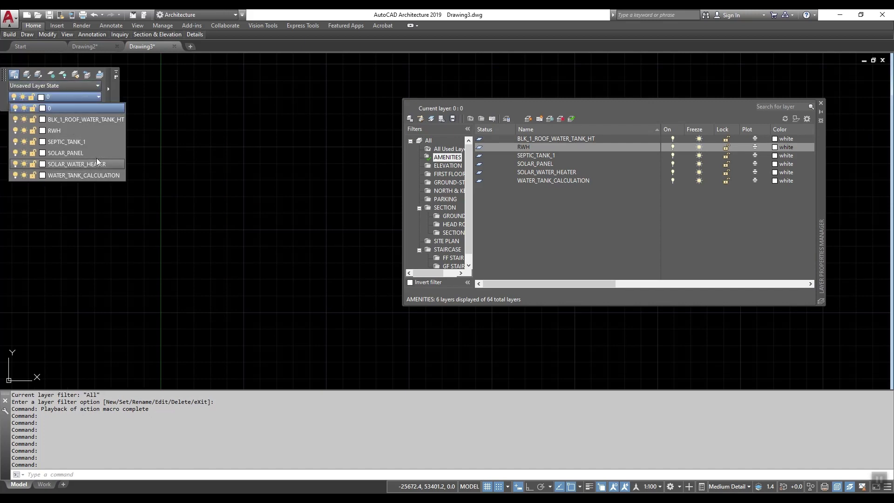
Show the FIRST FLOOR group filter's layers and check which ones the current-layer list offers
left_click(447, 175)
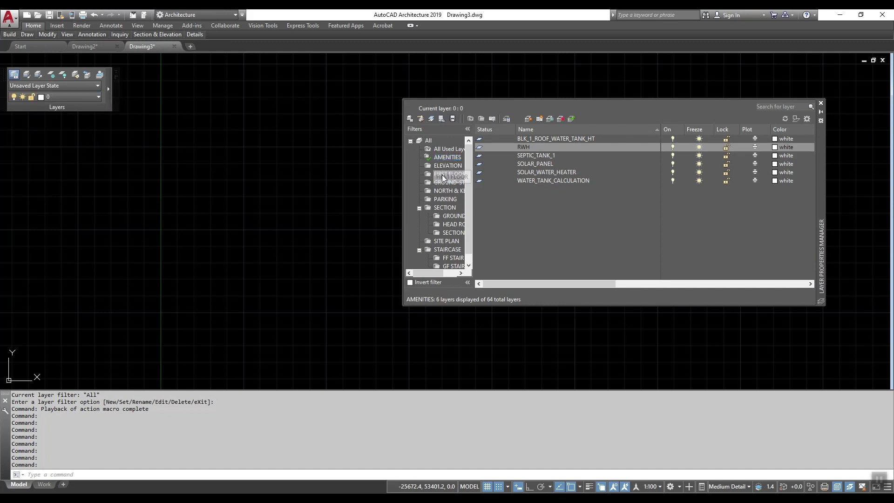
left_click(80, 97)
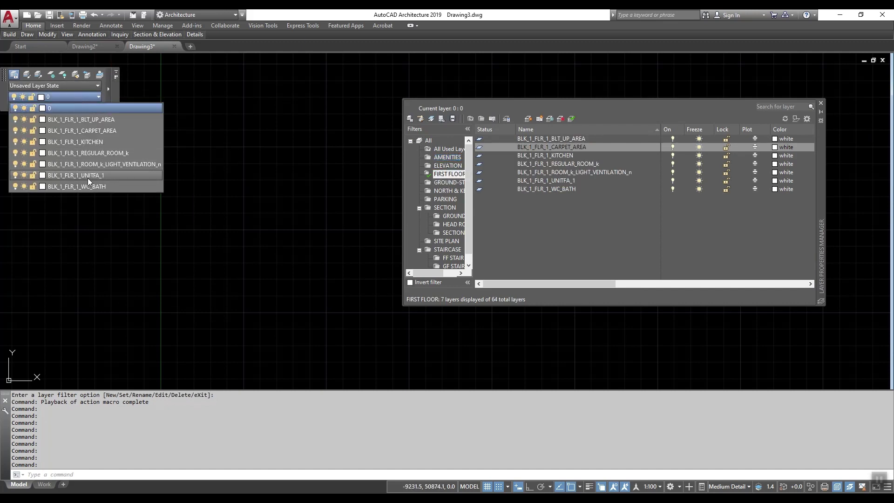
left_click(312, 236)
Draw a test rectangle with a perimeter of about 59,700 units in the empty modelspace beside the layer manager
type("rec")
key("Return")
left_click(221, 301)
left_click(298, 213)
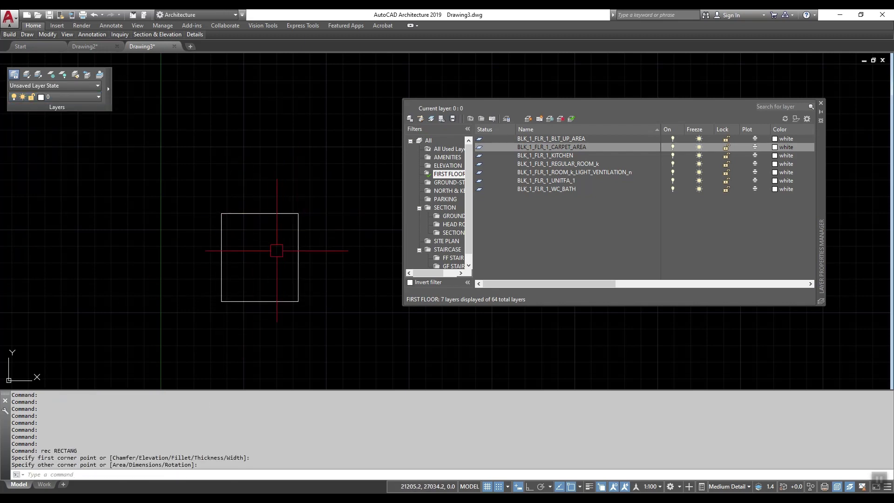
Examine the layers offered in the rectangle's properties, leaving its layer assignment as it is
left_click(270, 214)
right_click(269, 216)
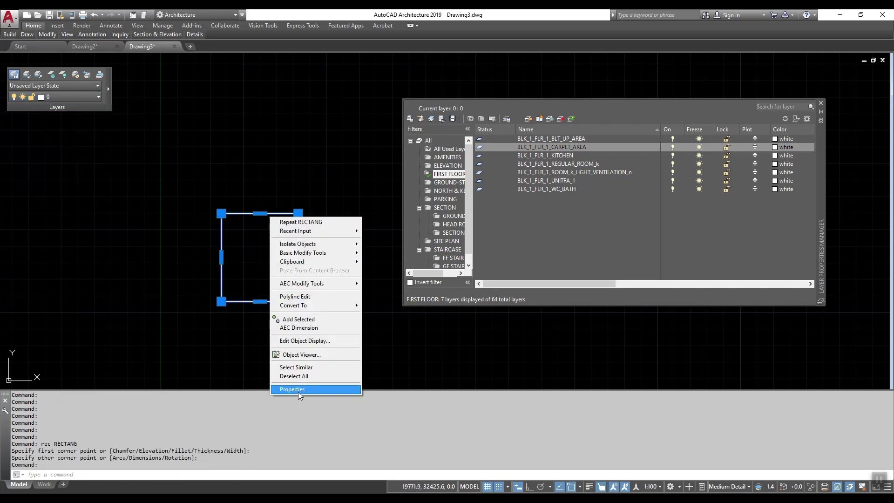
left_click(298, 390)
left_click(297, 151)
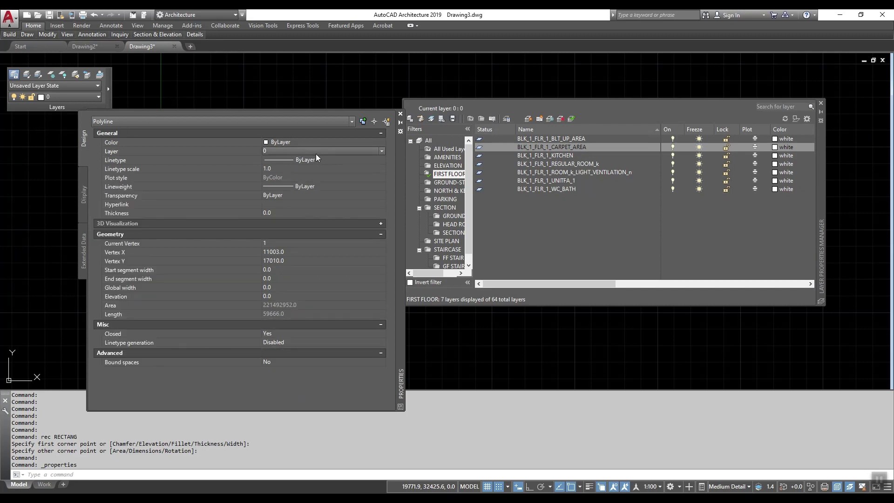
left_click(316, 153)
scroll(339, 216, "down", 5)
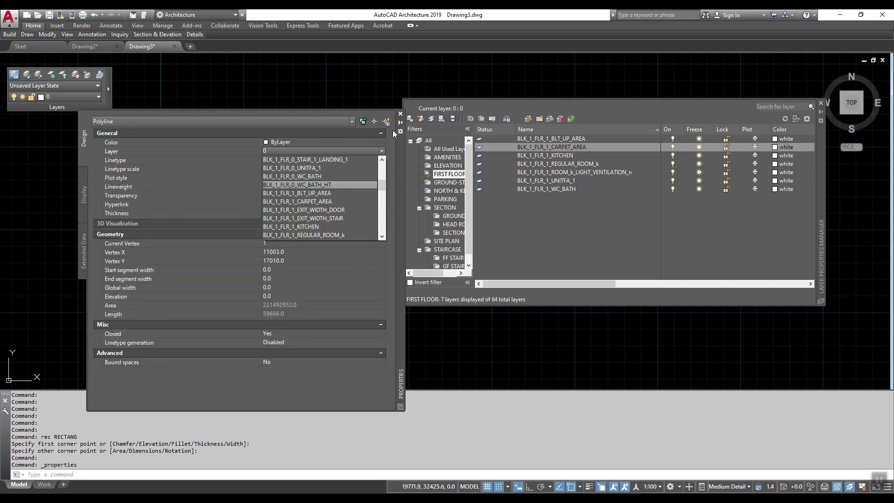
left_click(399, 114)
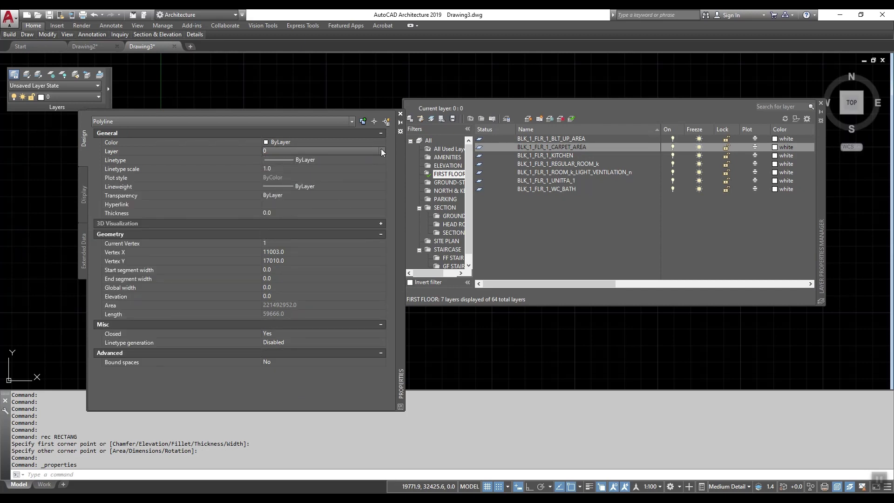
left_click(400, 114)
key("Escape")
Restrict the layer list to the AMENITIES group filter and assign the rectangle to the SOLAR_PANEL layer
left_click(249, 218)
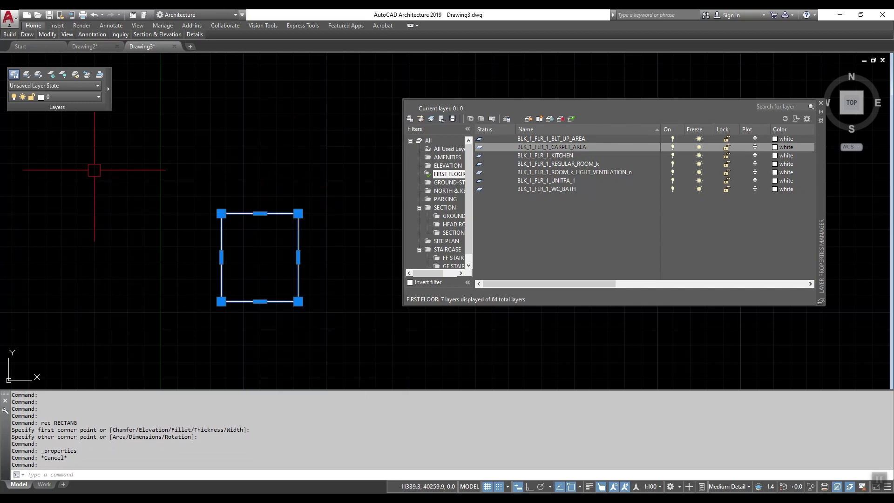
left_click(85, 97)
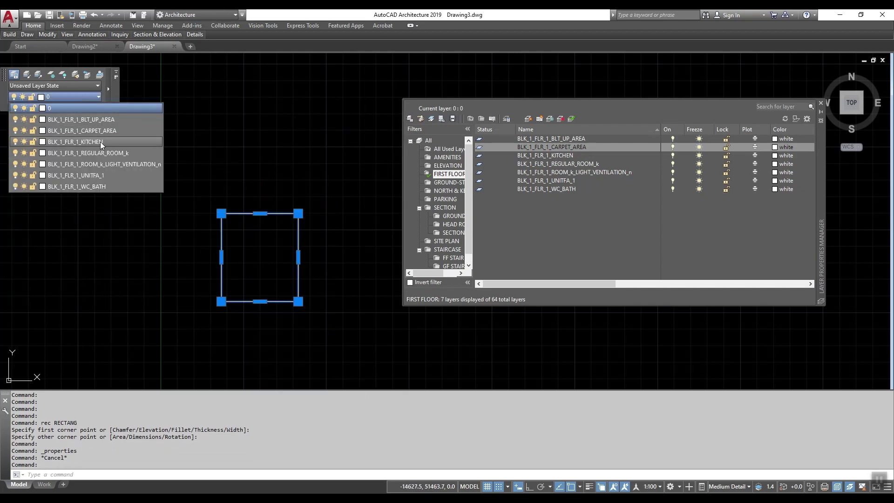
left_click(445, 159)
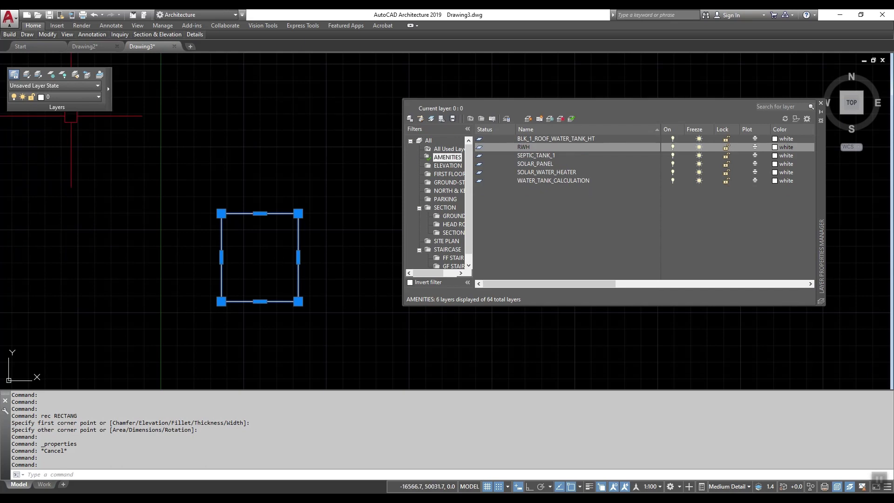
left_click(69, 97)
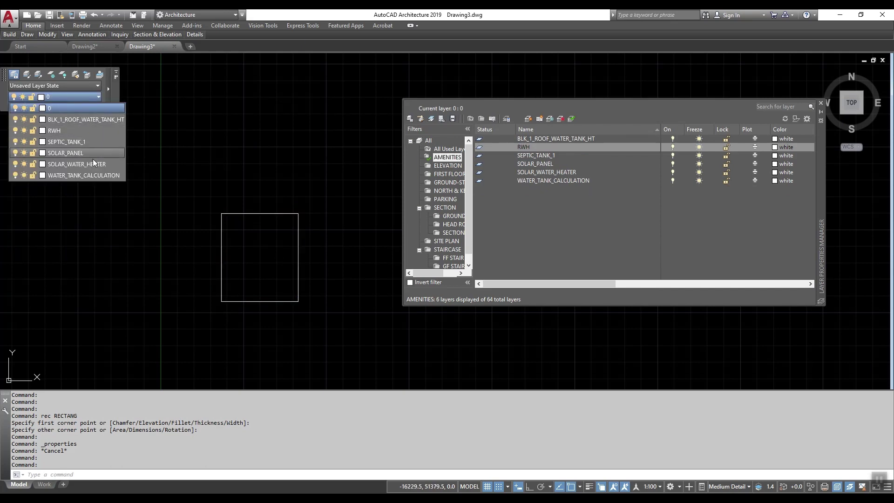
left_click(69, 153)
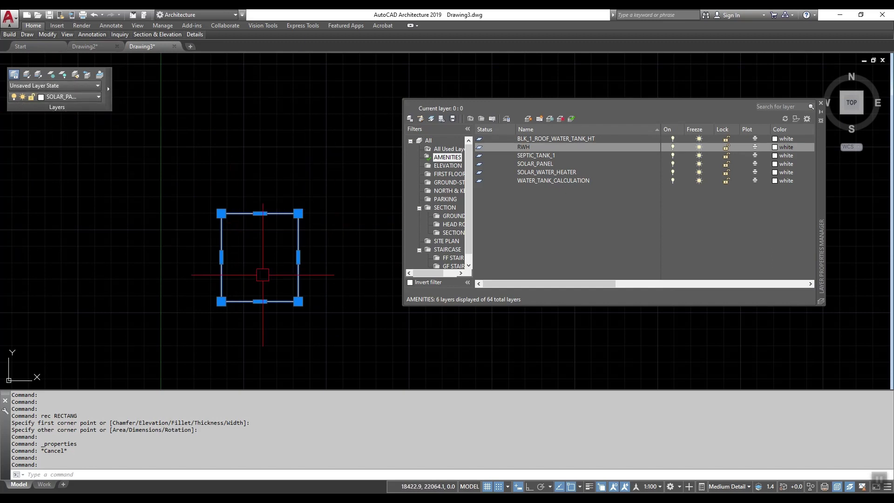
Set the rectangle's color to Red in its properties and deselect it
right_click(284, 345)
left_click(302, 339)
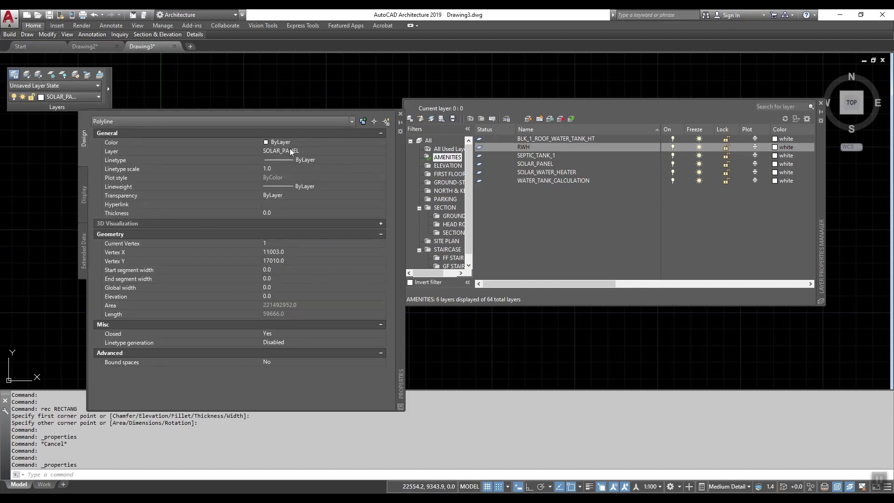
left_click(300, 142)
left_click(289, 166)
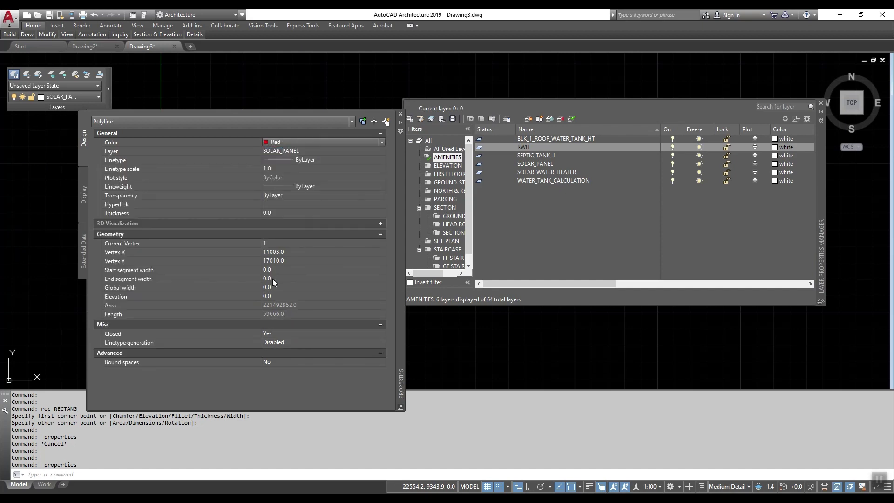
left_click(400, 114)
key("Escape")
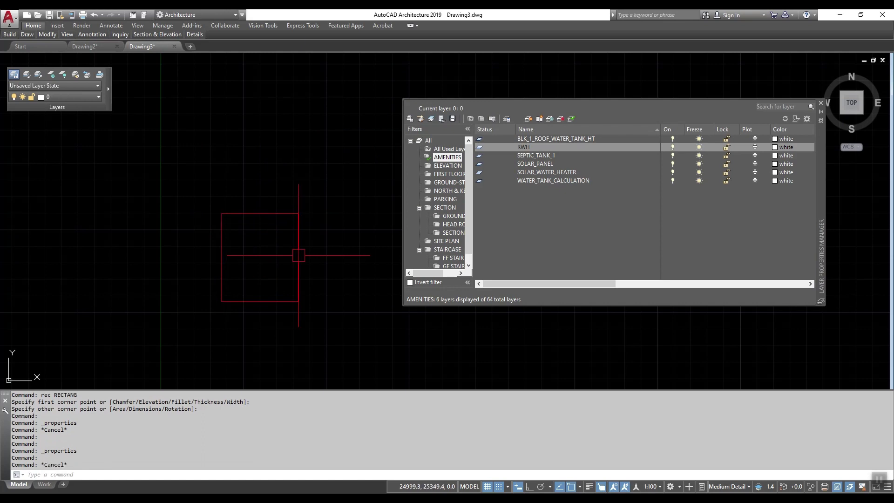
Minimize the AutoCAD window and the SWP Single Page Reference workbook to reveal the desktop
left_click(840, 15)
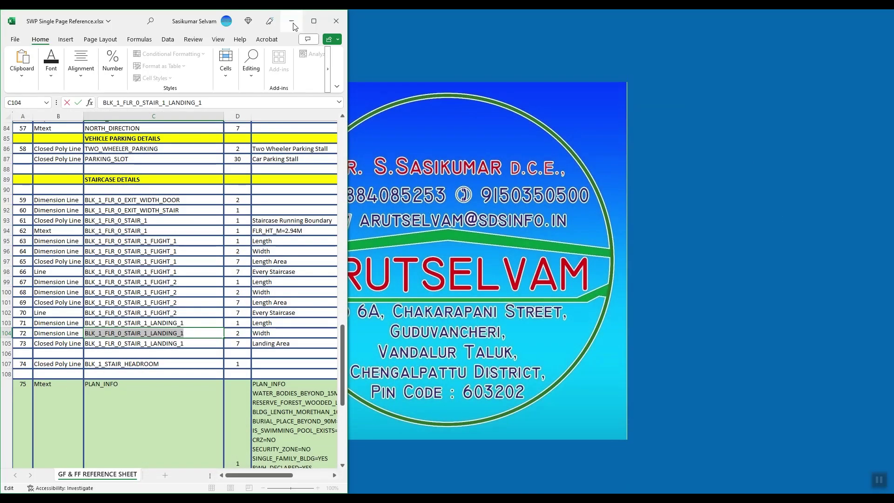
left_click(294, 21)
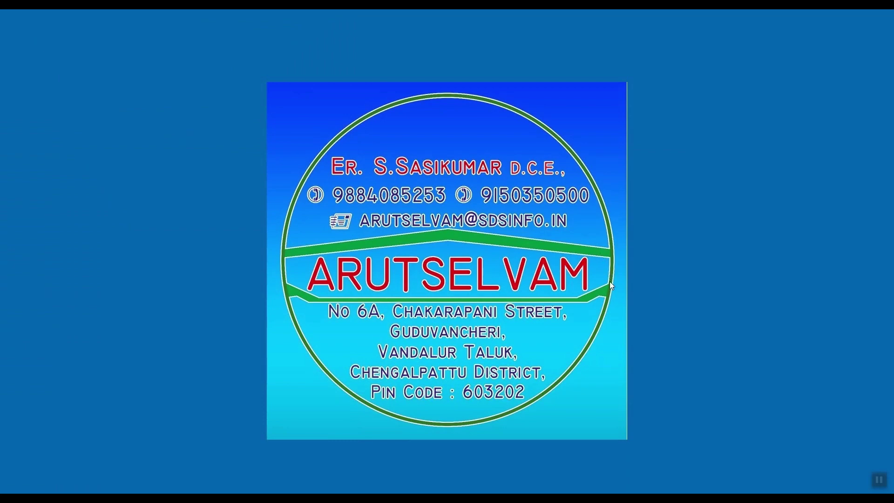